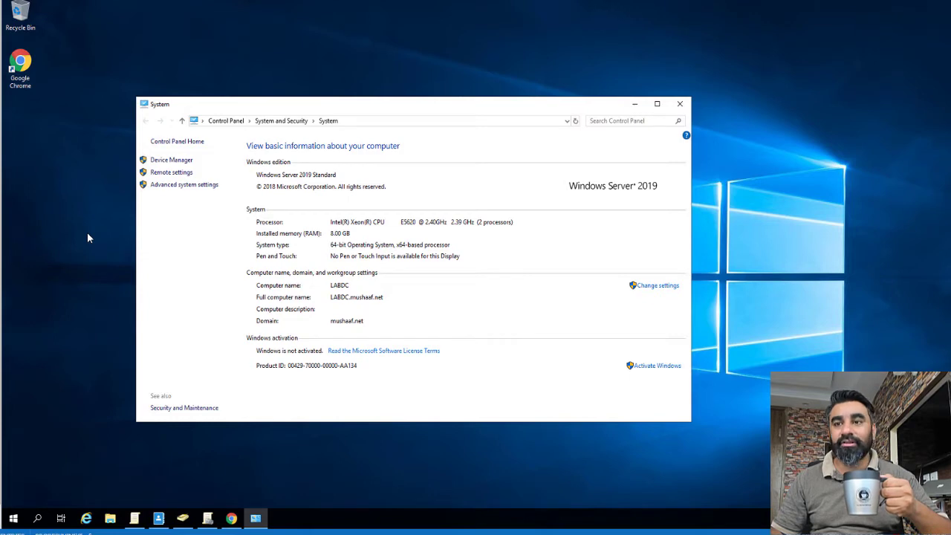
Launch Chrome maximized and sign in as root to the ESXi host at 192.168.25.30.
double_click(20, 71)
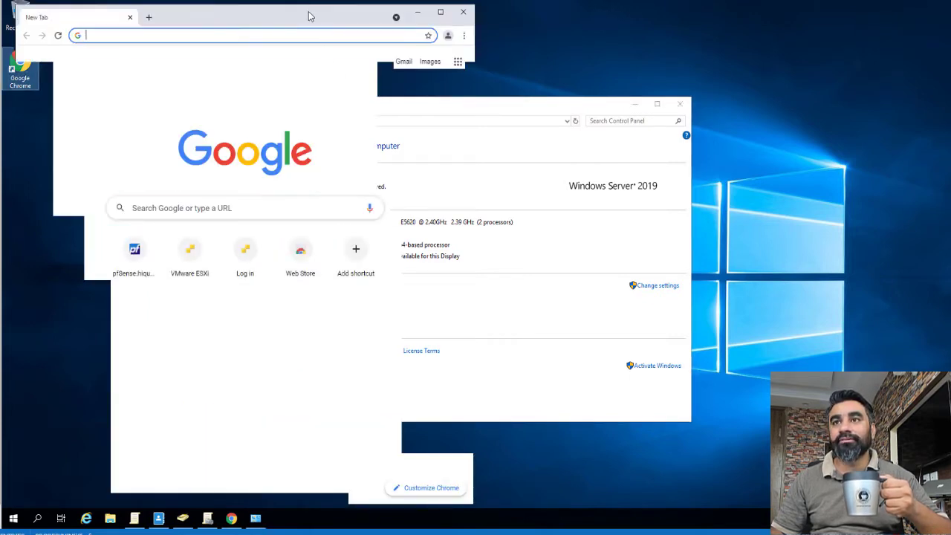
left_click_drag(309, 16, 297, 2)
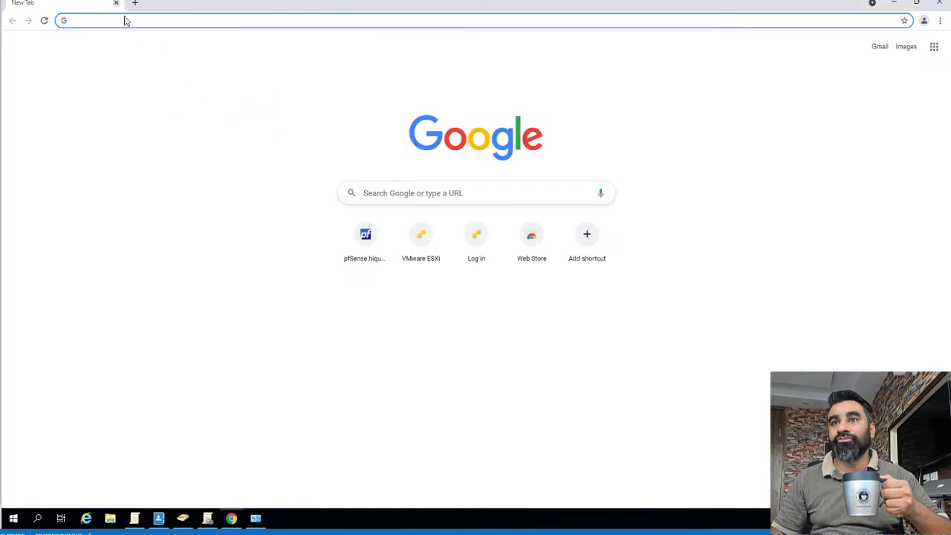
left_click(149, 22)
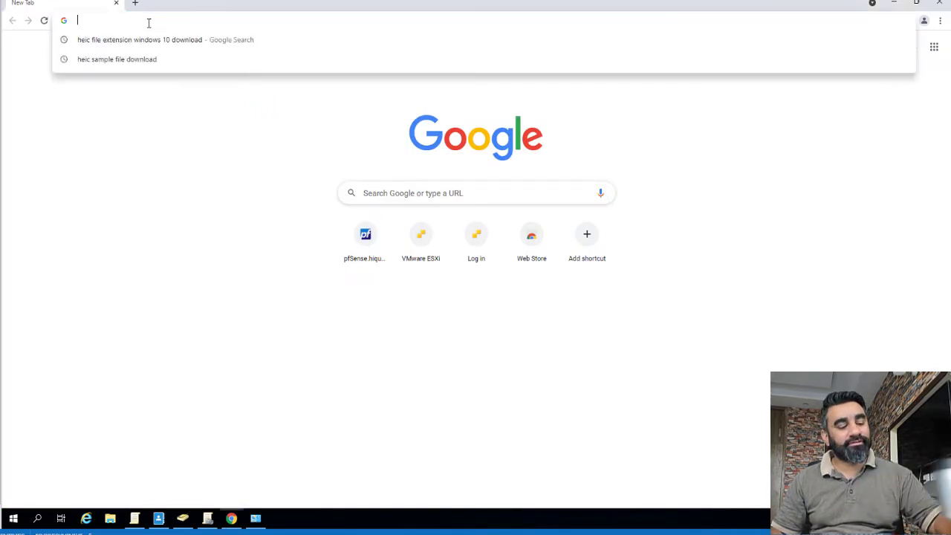
type("1")
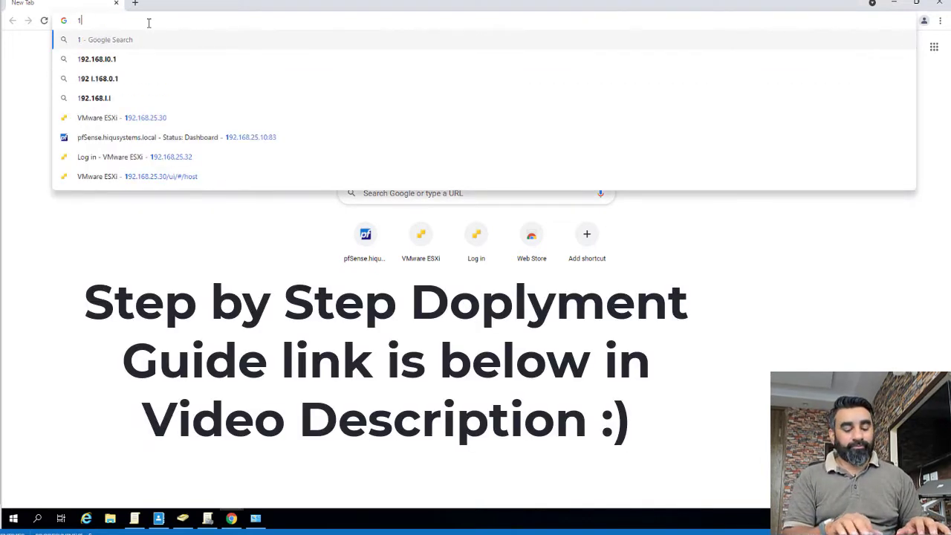
type("92.168.25.30")
key("Return")
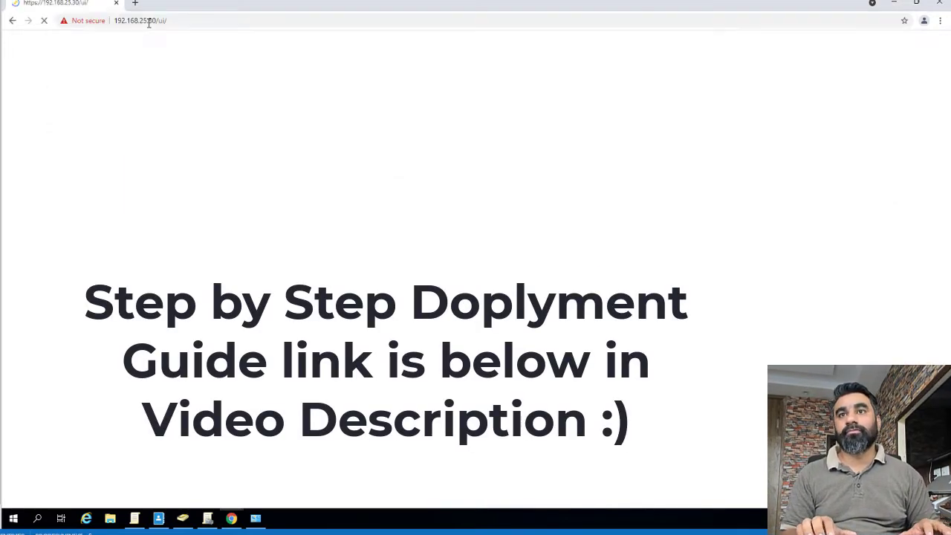
type("root")
key("Tab")
In a new tab, sign in as root to the ESXi host at 192.168.25.32.
key("ctrl+t")
type("1")
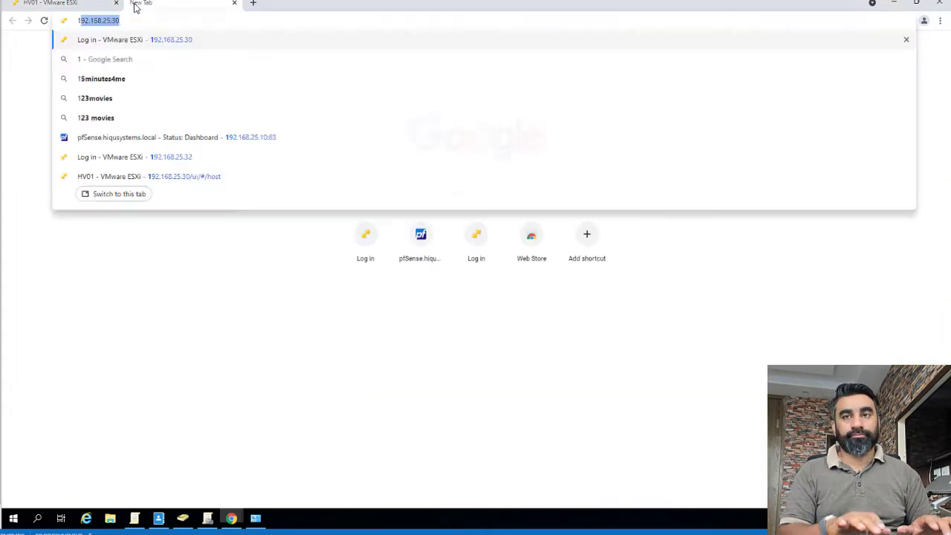
type("92.168.25.32")
key("Return")
type("root")
key("Return")
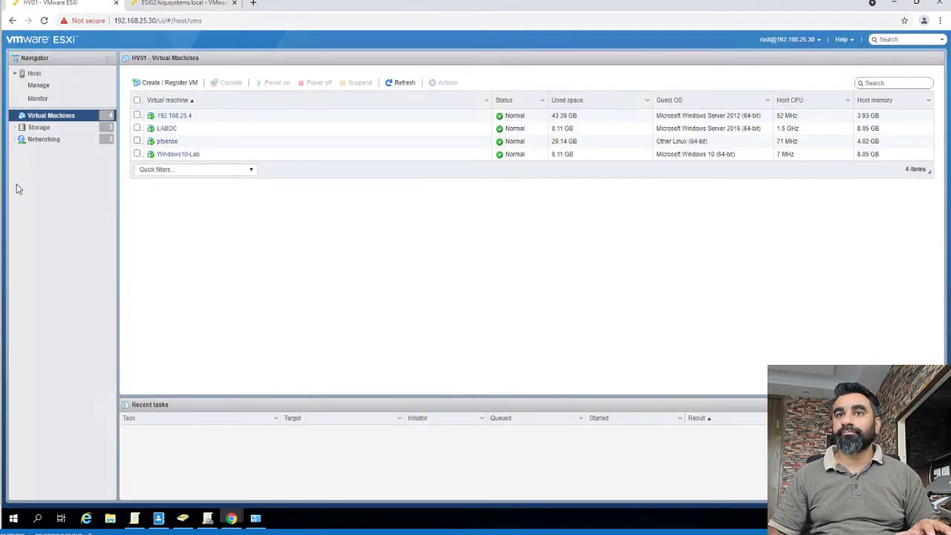
On the second host's Virtual Machines list, start creating a new virtual machine.
left_click(39, 127)
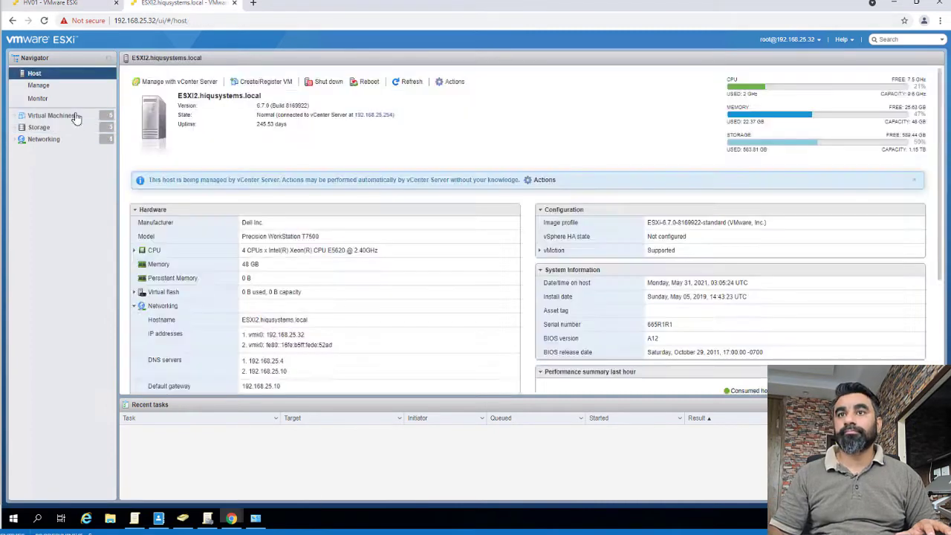
left_click(38, 127)
left_click(51, 115)
left_click(170, 82)
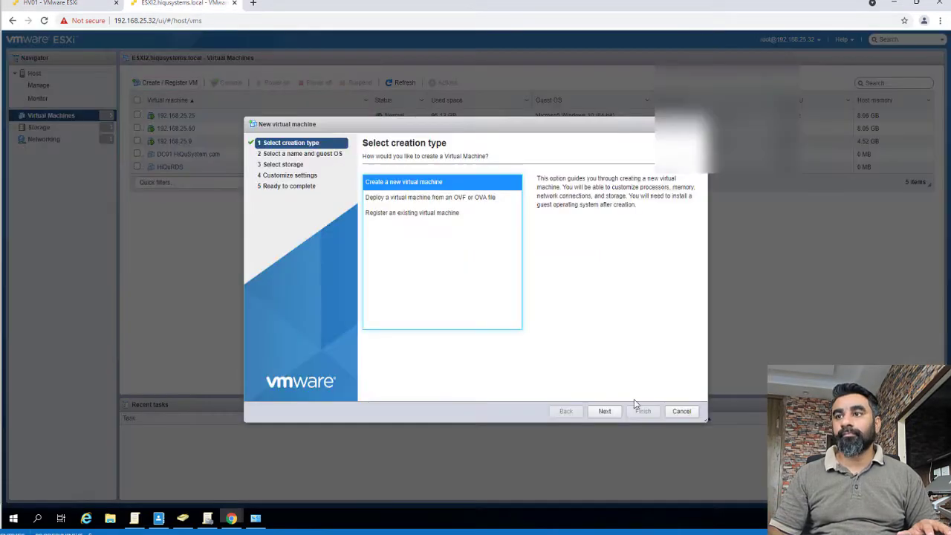
left_click(604, 410)
Name the VM RDSH01 with a Windows Server 2016 (64-bit) guest on the Samsung 500 SSD datastore.
type("RDSH01")
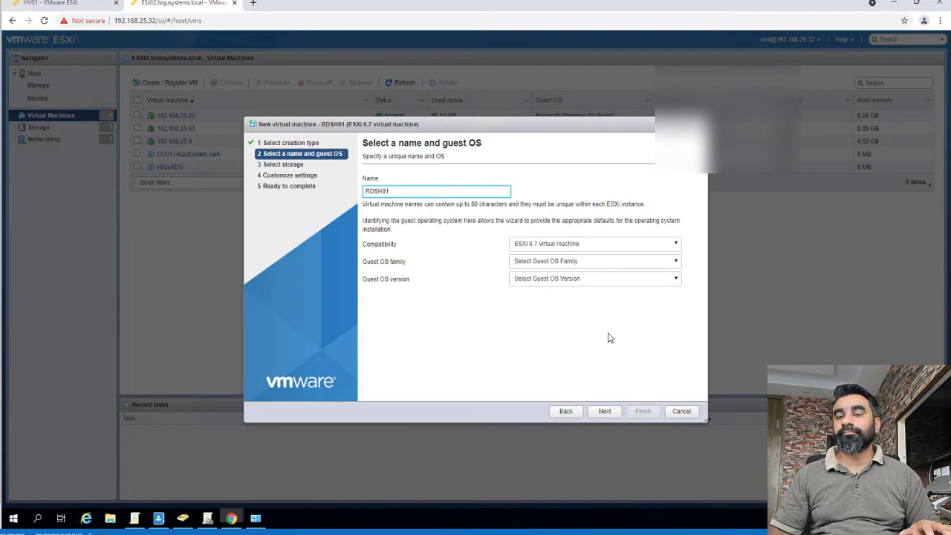
left_click(599, 261)
left_click(590, 291)
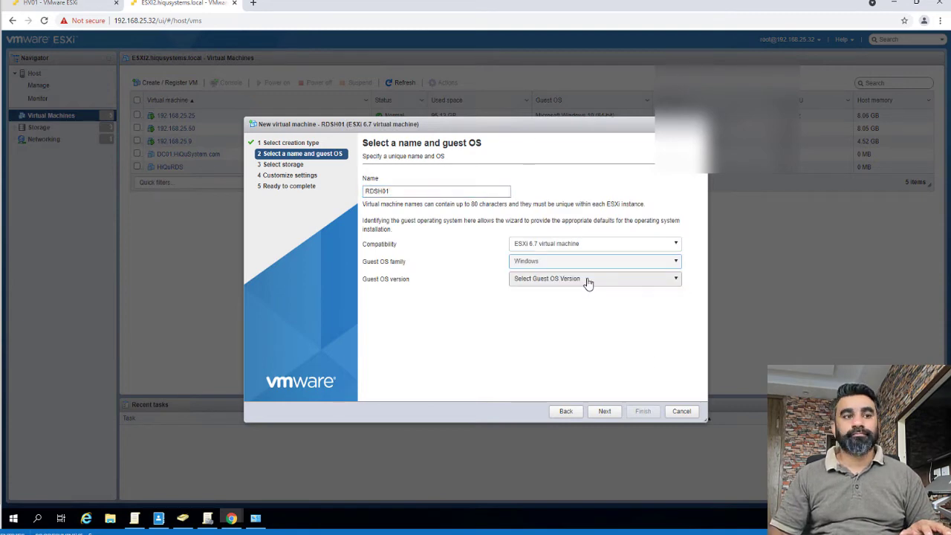
left_click(588, 279)
scroll(635, 341, "down", 5)
left_click(639, 335)
left_click(604, 411)
left_click(503, 270)
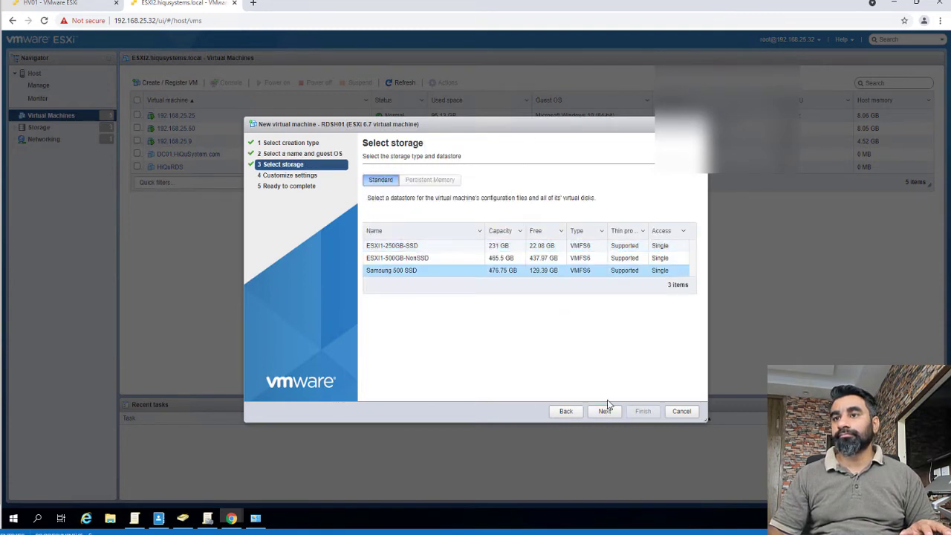
left_click(605, 412)
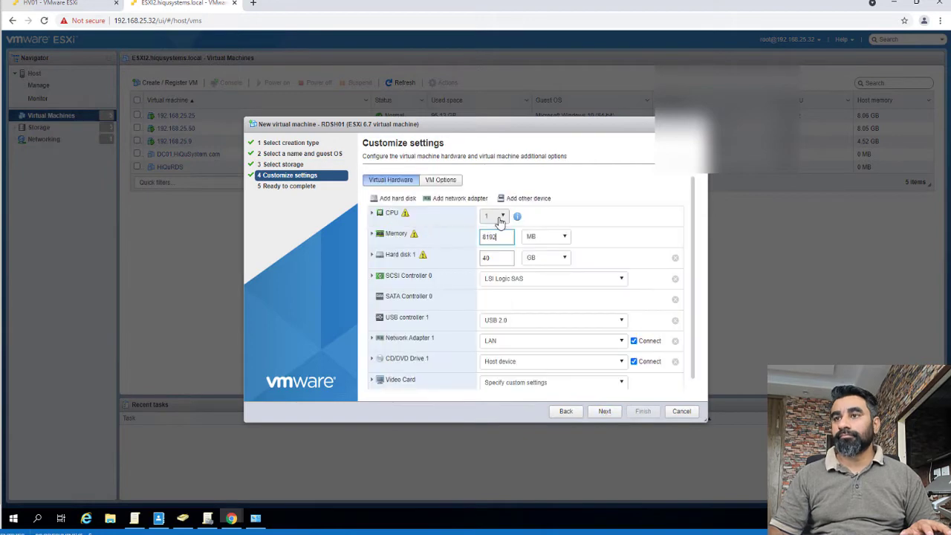
Attach the Windows Server 2019 ISO from the 500GB datastore to the DVD drive and finish.
left_click(372, 255)
scroll(541, 334, "down", 5)
left_click(553, 361)
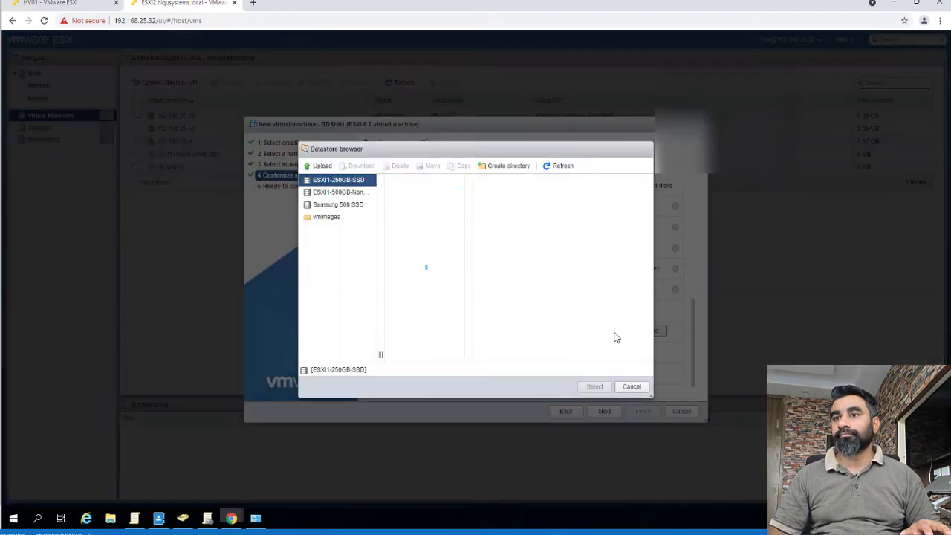
left_click(397, 205)
left_click(338, 192)
left_click(408, 191)
left_click(552, 225)
left_click(551, 215)
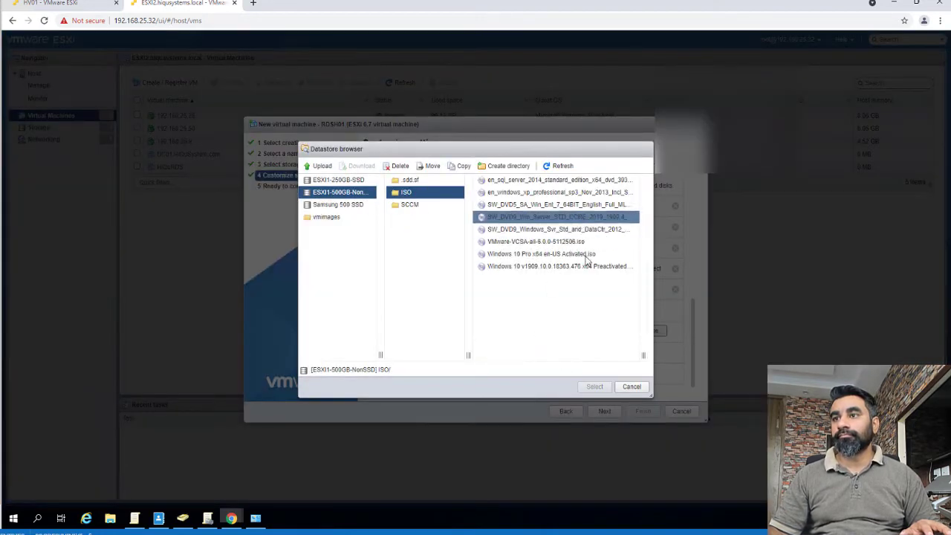
left_click(594, 386)
left_click(605, 411)
left_click(643, 411)
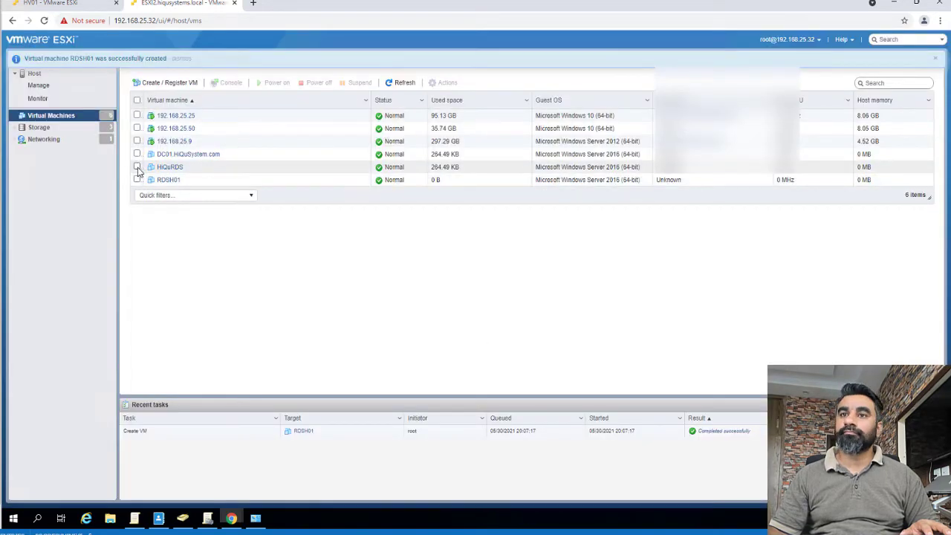
Power on RDSH01, open its browser console, and boot from the installer DVD.
left_click(195, 180)
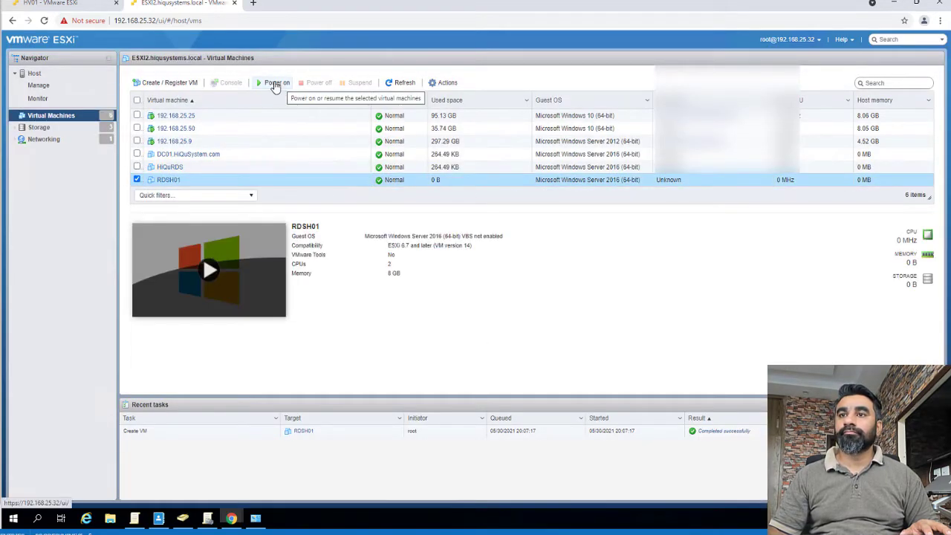
left_click(272, 82)
left_click(227, 82)
left_click(256, 95)
left_click(609, 68)
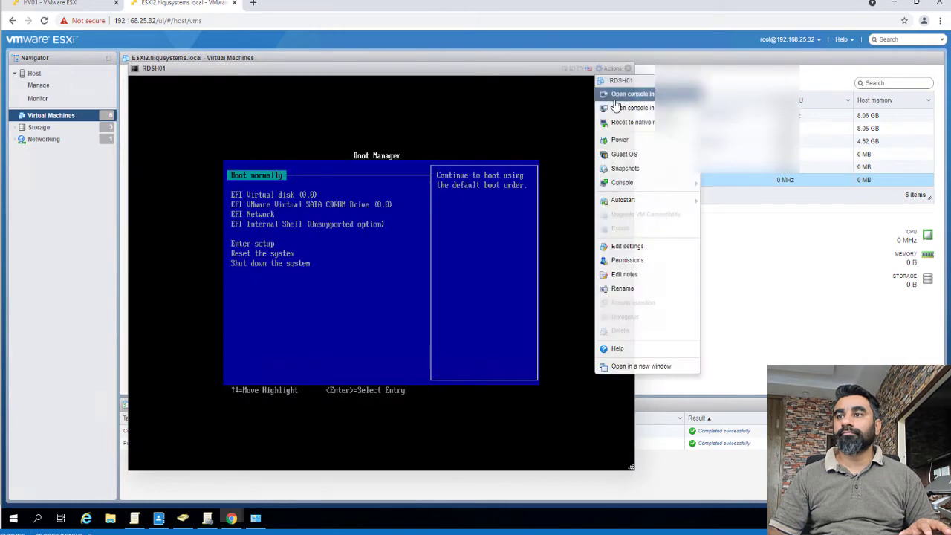
mouse_move(622, 182)
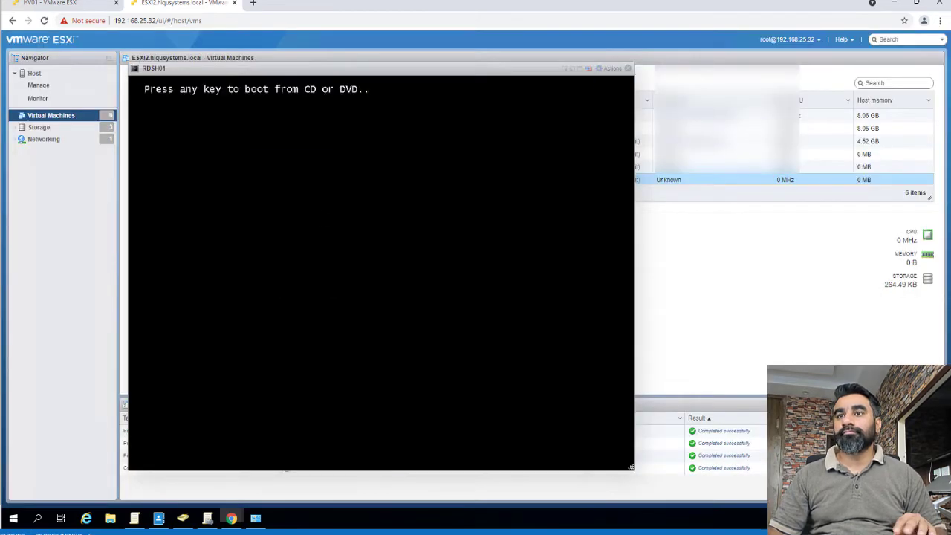
key("Return")
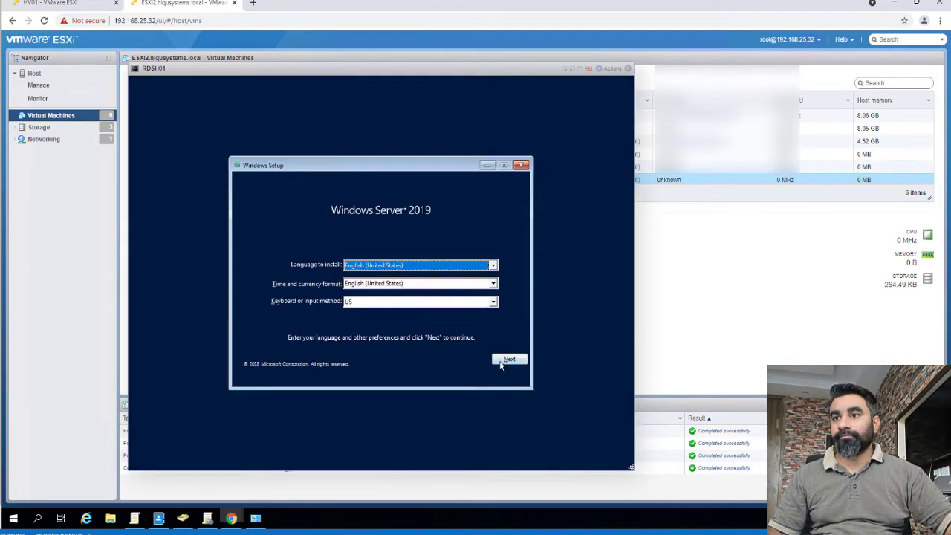
Start setup and install Windows Server 2019 Standard (Desktop Experience).
left_click(385, 271)
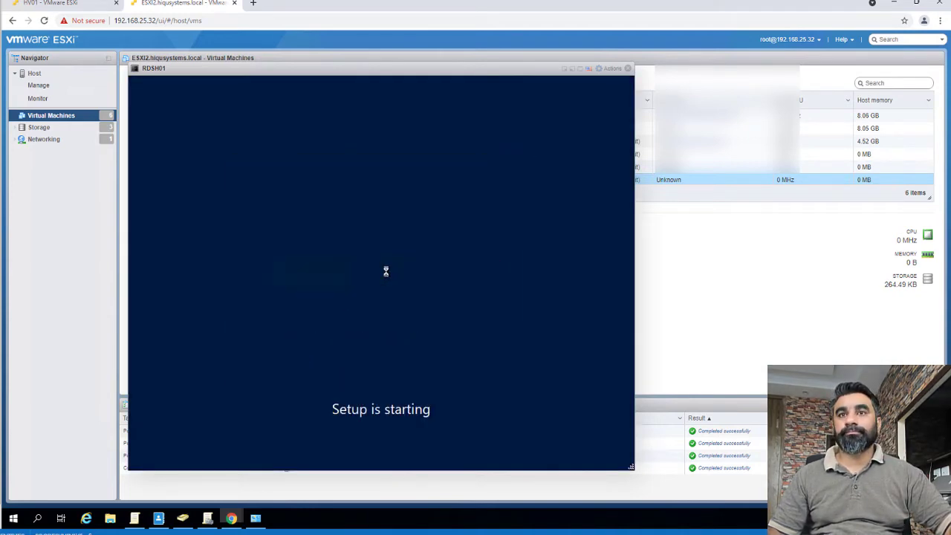
left_click(373, 214)
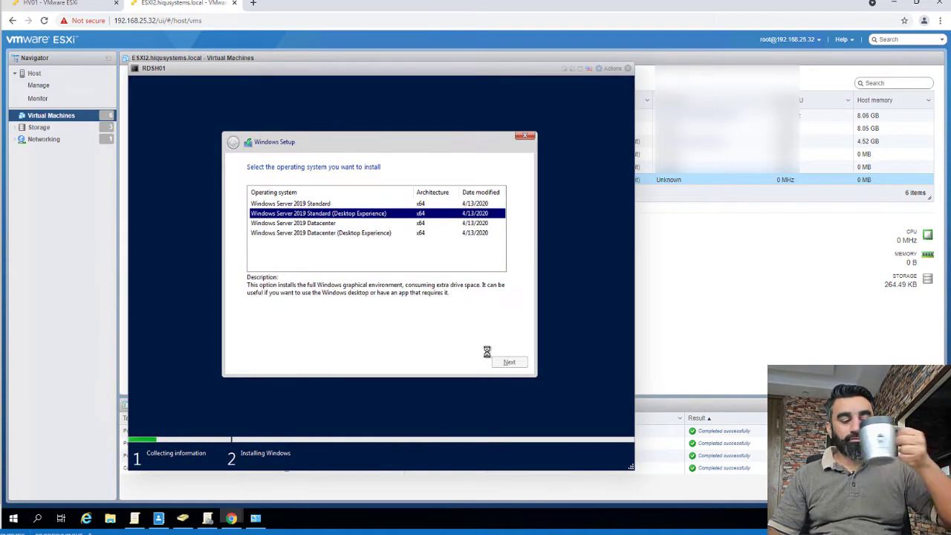
left_click(508, 362)
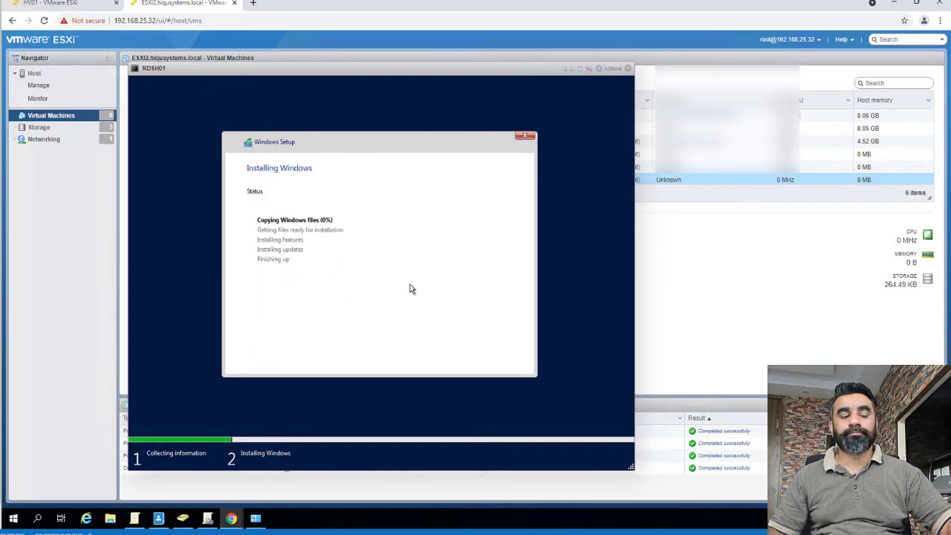
Copy the MAC address of RDSH01's Network Adapter 1 from Edit settings, then cancel.
left_click(612, 69)
left_click(623, 246)
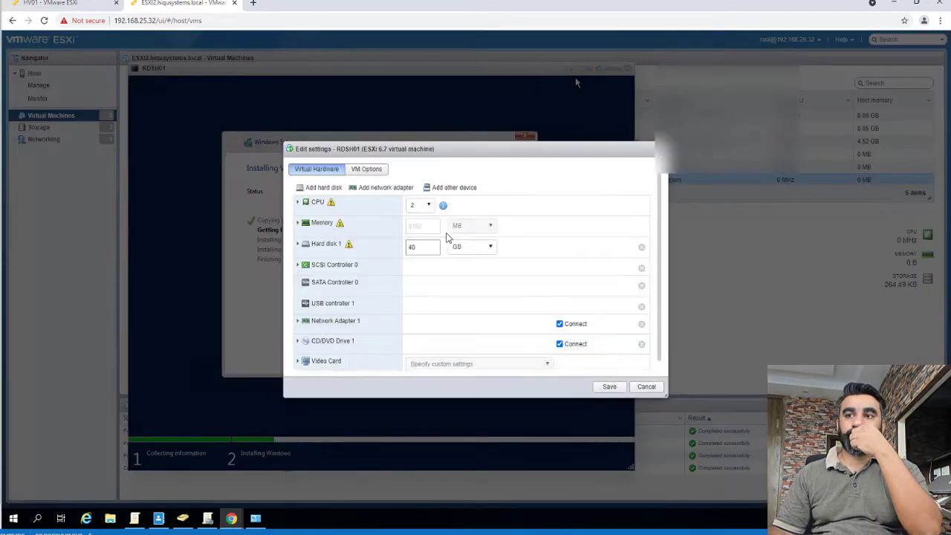
left_click(297, 320)
scroll(445, 334, "down", 1)
left_click_drag(531, 344, 460, 343)
scroll(519, 326, "down", 1)
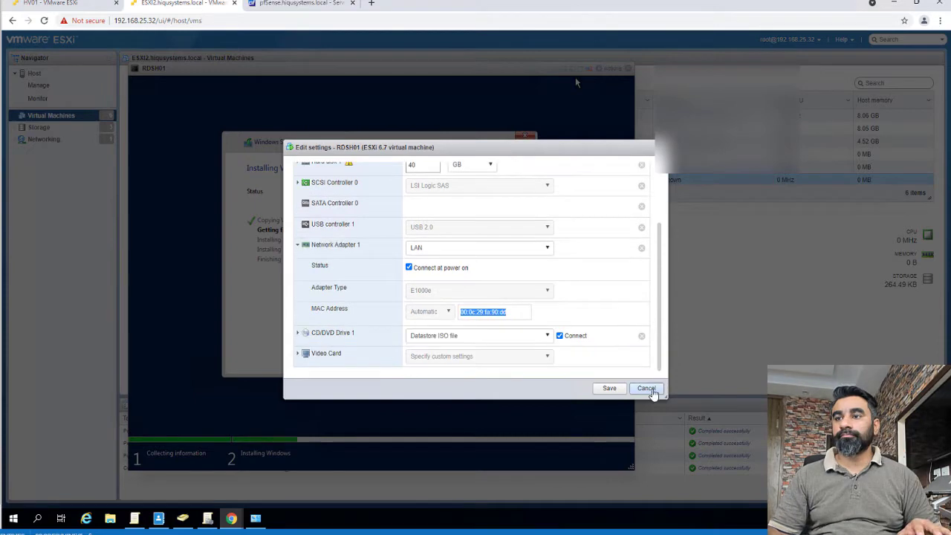
left_click(650, 391)
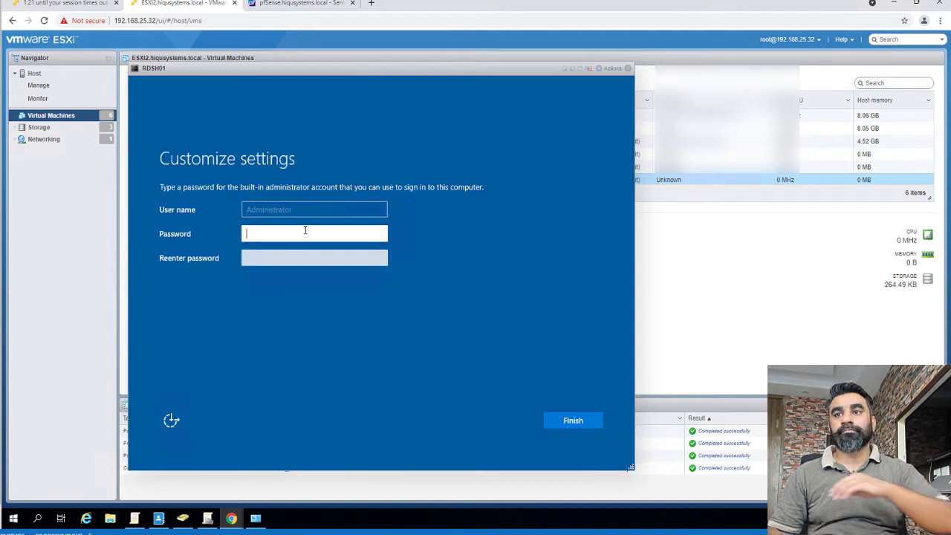
Enter and confirm a matching Administrator password to finish setup.
type("********")
key("Tab")
type("*******")
left_click(584, 423)
type("********")
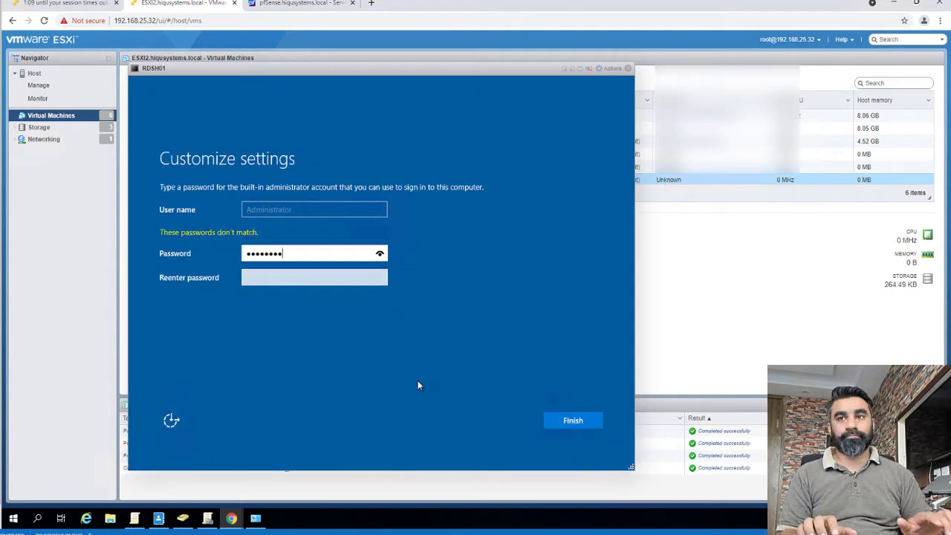
key("Tab")
type("********")
key("Return")
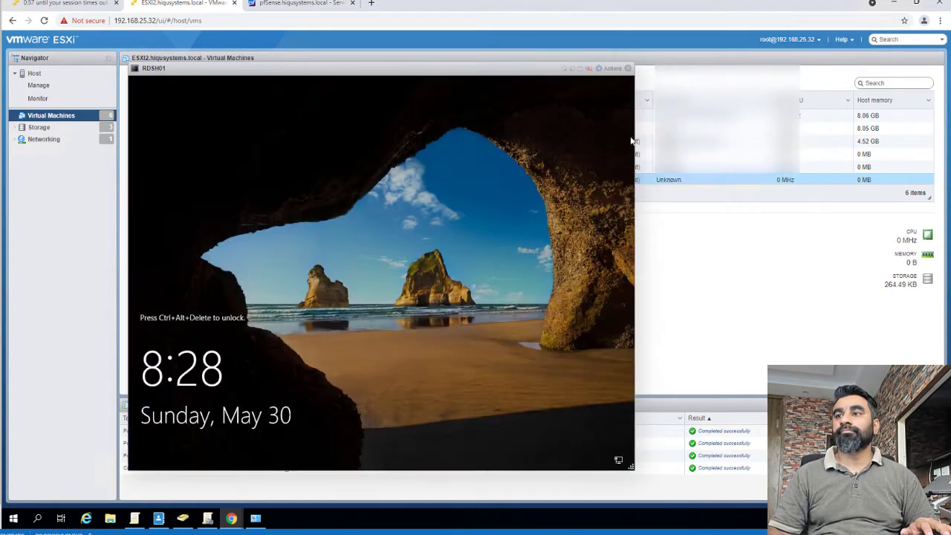
Send Ctrl-Alt-Delete, sign in as Administrator, and open a cmd prompt.
left_click(610, 68)
mouse_move(623, 154)
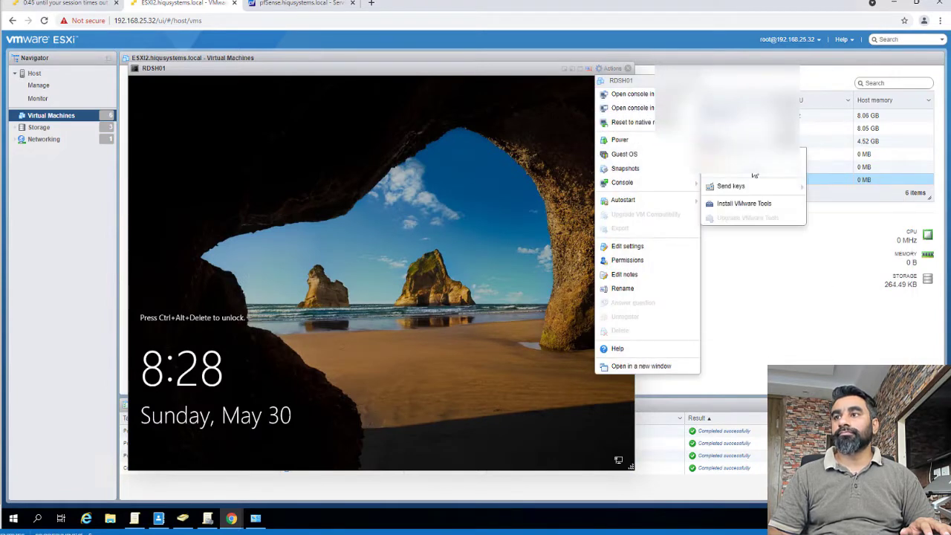
left_click(736, 175)
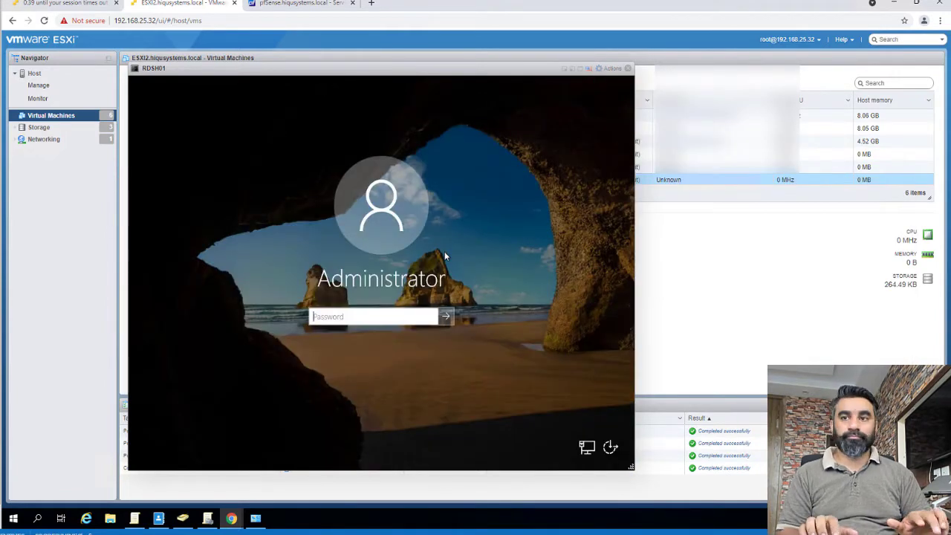
type("********")
key("Return")
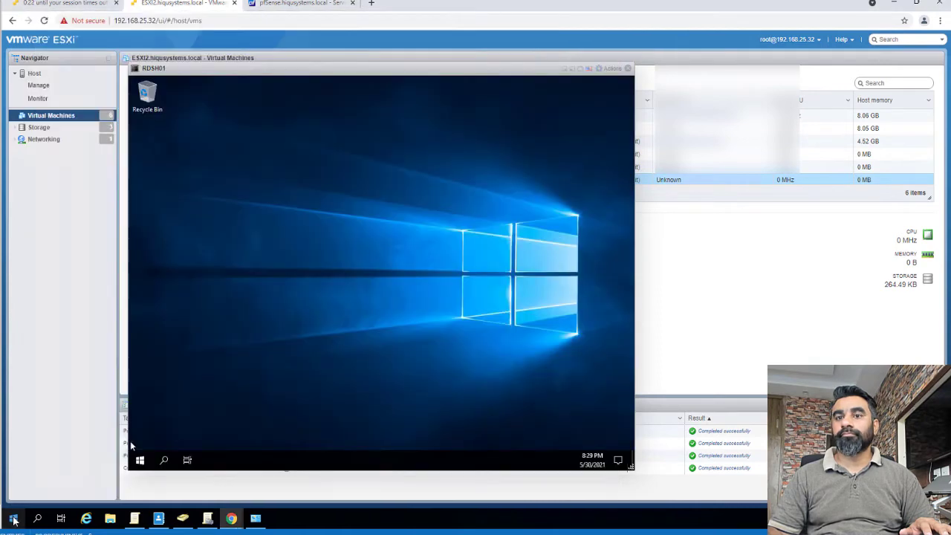
left_click(13, 517)
type("cmd")
key("Return")
Run ipconfig, then rename the computer to Mushaaf-RDSH01 in System Properties.
type("ipconfig")
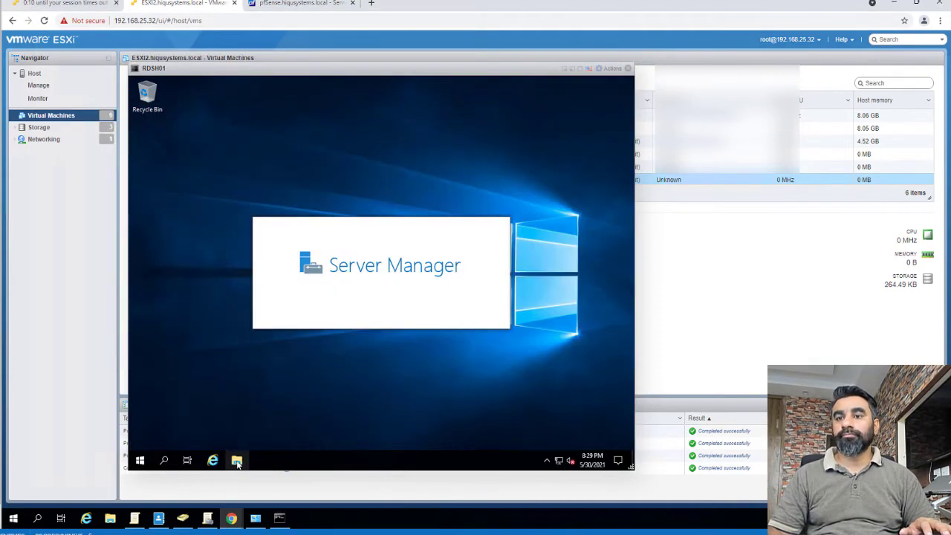
left_click(236, 460)
left_click(223, 239)
right_click(223, 239)
left_click(257, 376)
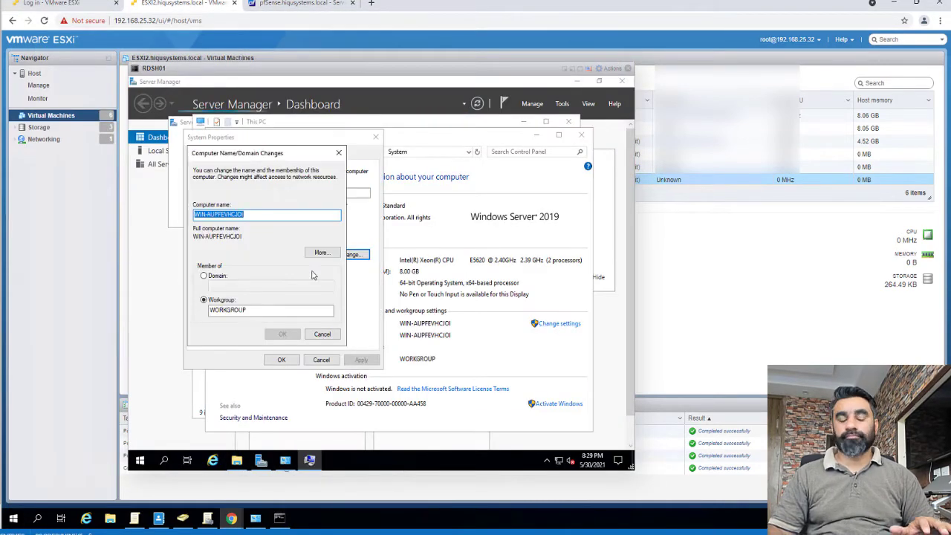
type("Mushaaf-RDSH01")
left_click(291, 334)
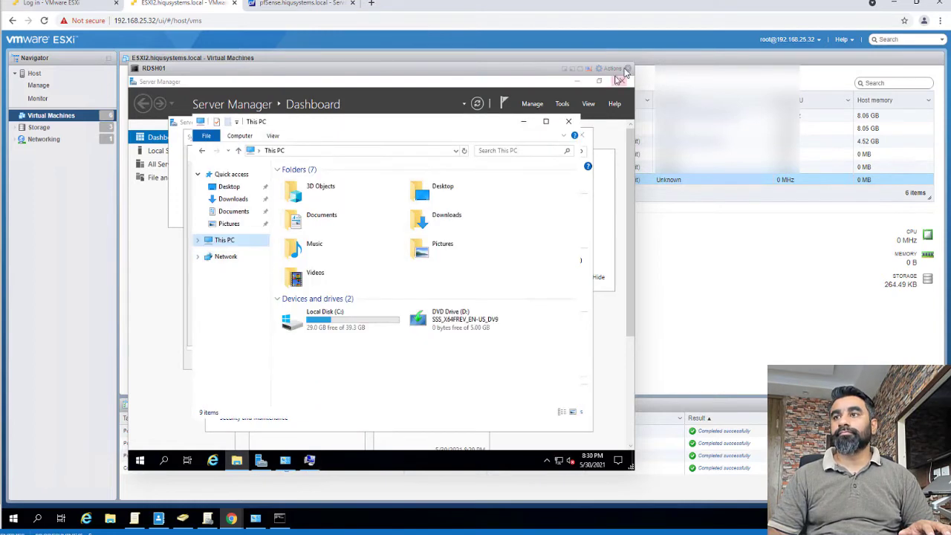
Install VMware Tools from the mounted disc and close System Properties.
left_click(612, 67)
mouse_move(624, 154)
left_click(743, 204)
right_click(442, 328)
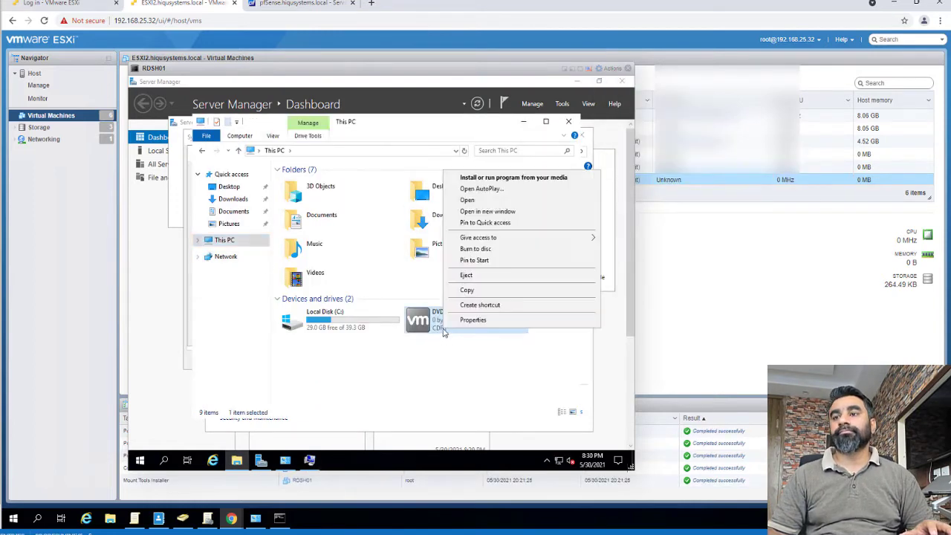
left_click(482, 179)
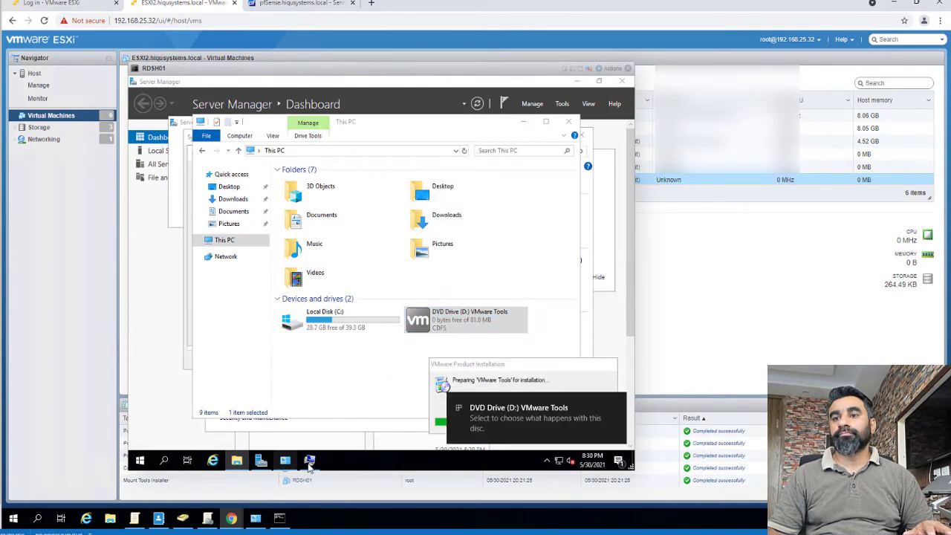
left_click(309, 460)
left_click(292, 360)
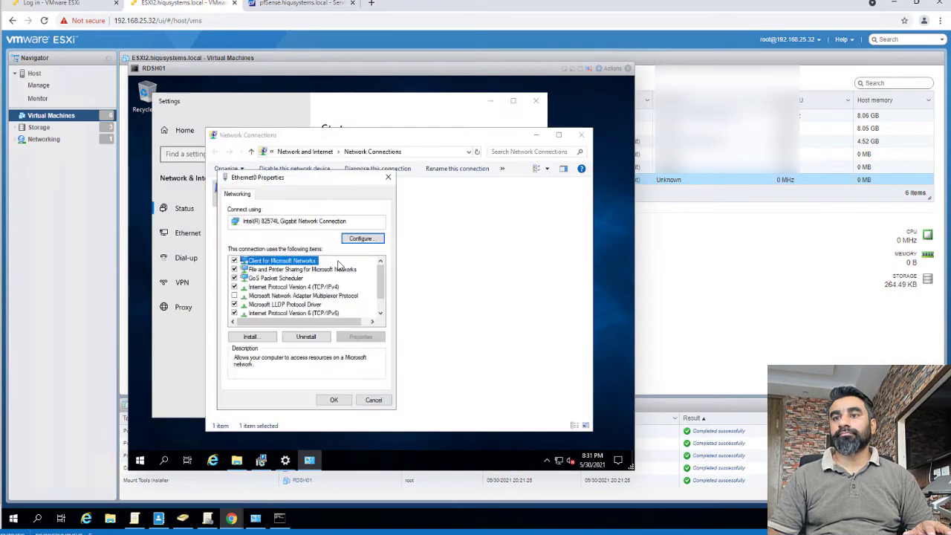
Switch Ethernet0's IPv4 to manual addressing, checking pfSense DHCP for a free address.
double_click(297, 318)
left_click(311, 291)
type("192.16")
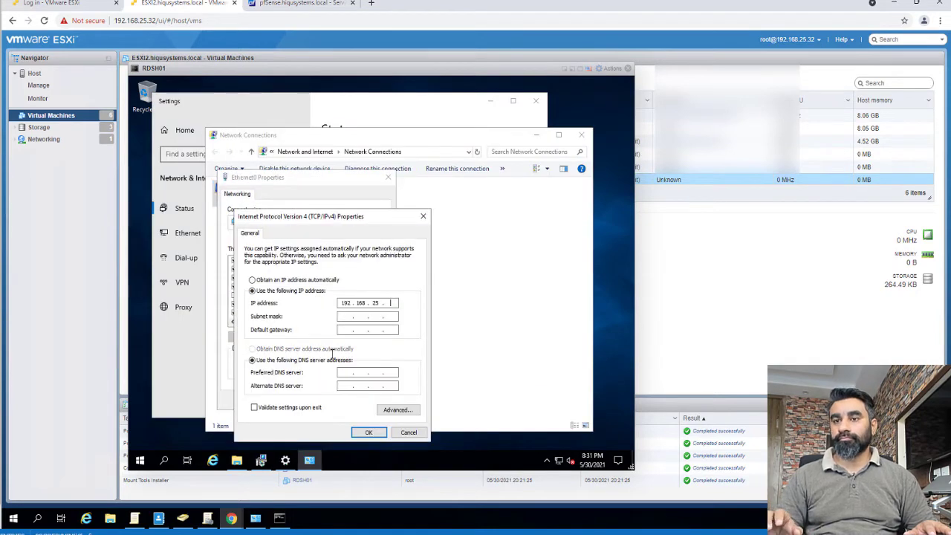
left_click(297, 3)
left_click(178, 3)
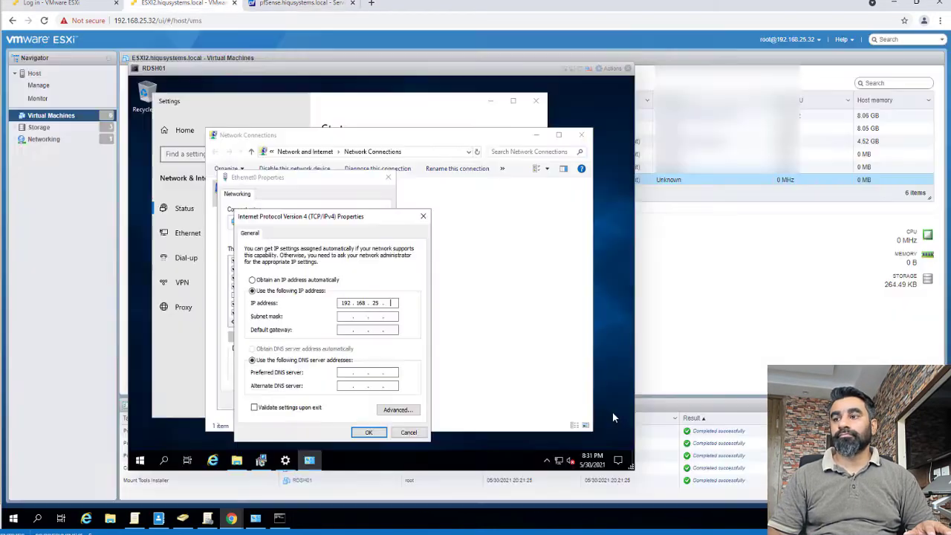
left_click(140, 460)
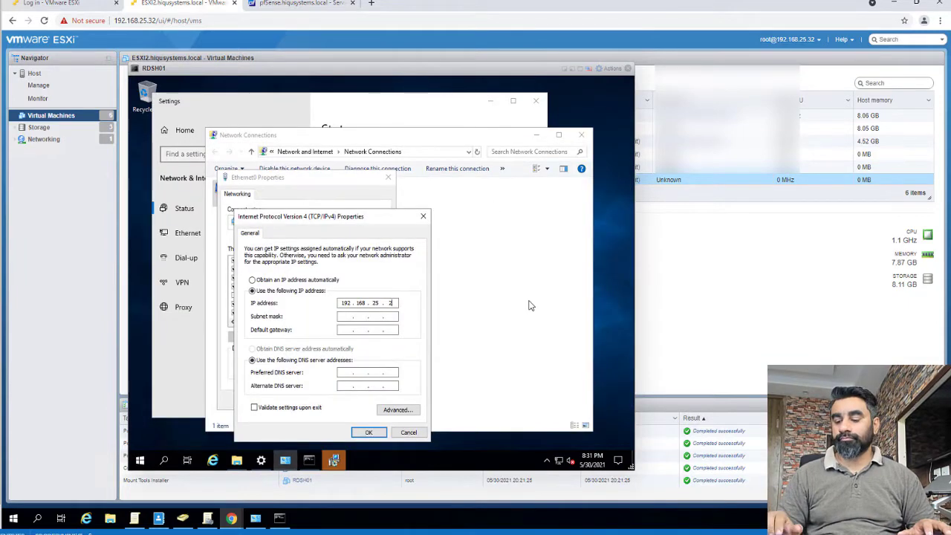
Set IP 192.168.25.239, mask 255.255.255.0, DNS 192.168.25.253, save, and accept the restart.
type("39")
key("Tab")
key("Tab")
type("192 . 168 . 25 . 253")
key("Tab")
key("Tab")
type("192 . ")
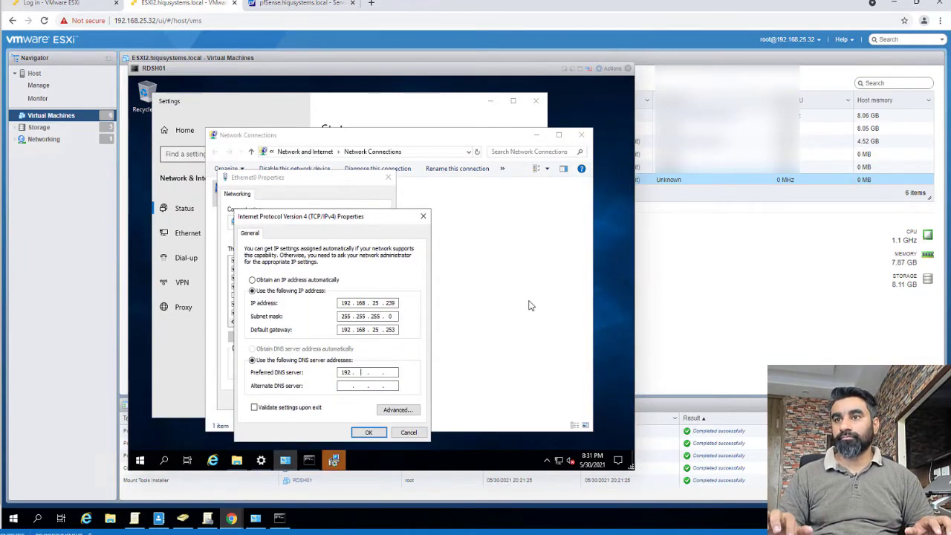
type("168 . 25 . 253")
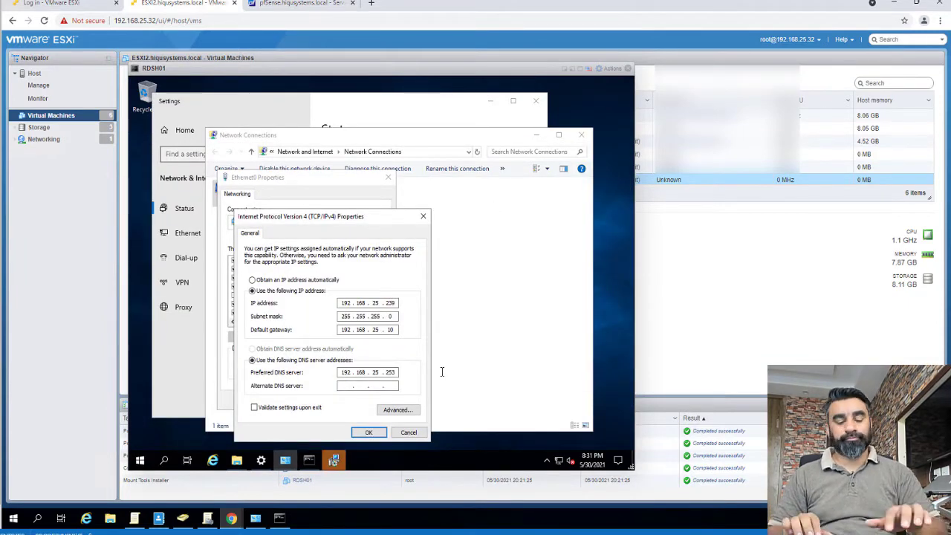
left_click(369, 431)
left_click(334, 399)
left_click(346, 292)
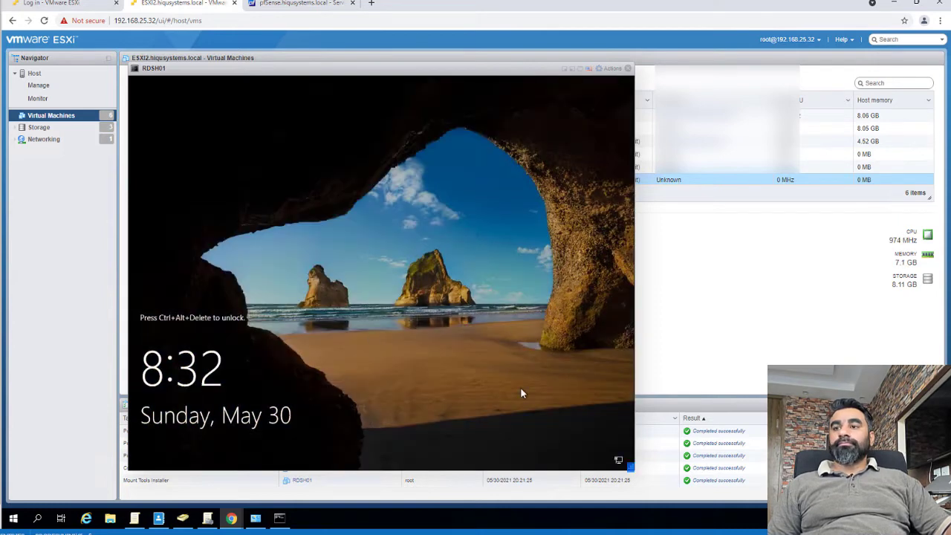
Unlock the VM, apply the pending computer rename, and close System Properties.
left_click(612, 69)
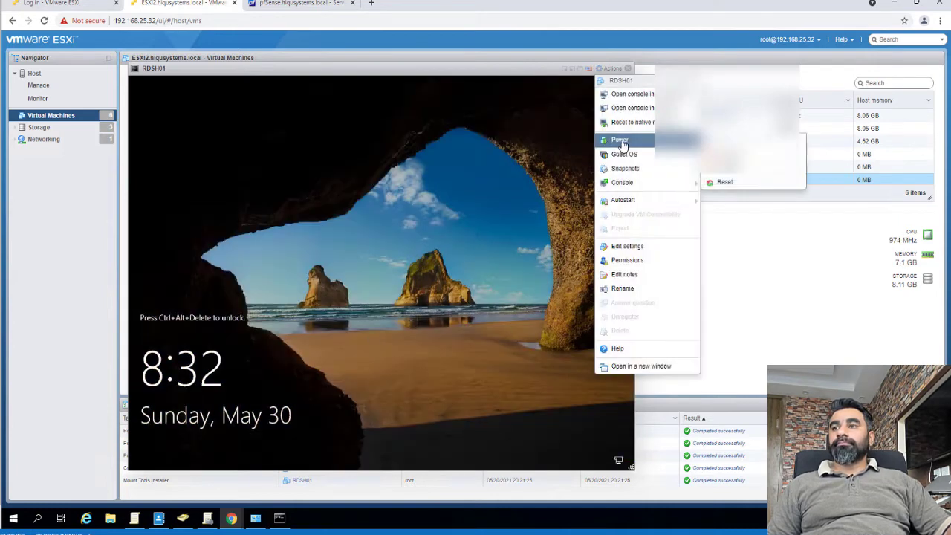
left_click(304, 272)
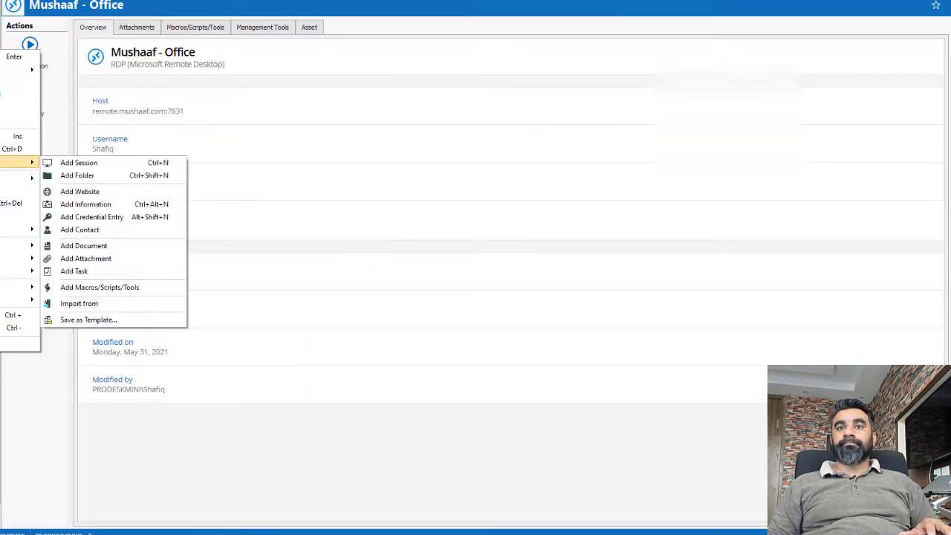
key("Escape")
key("Escape")
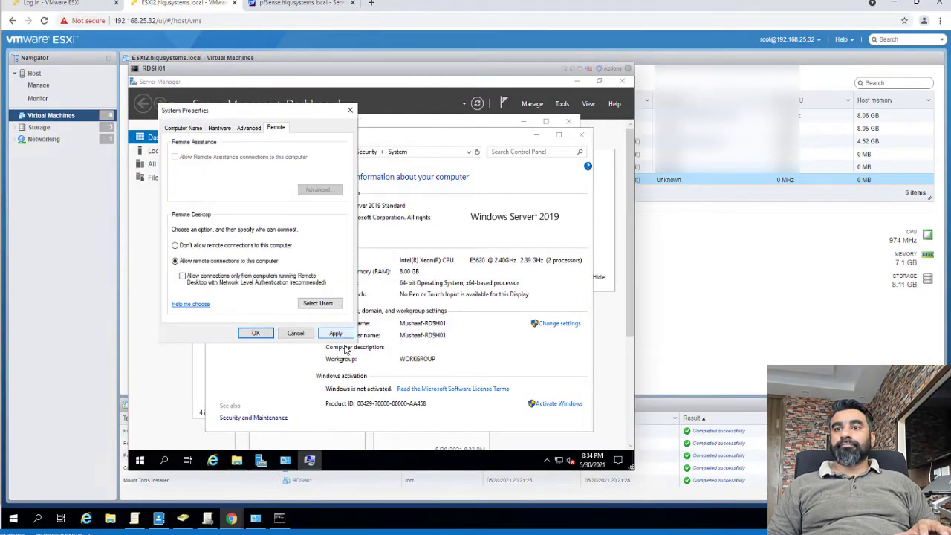
left_click(335, 332)
left_click(255, 332)
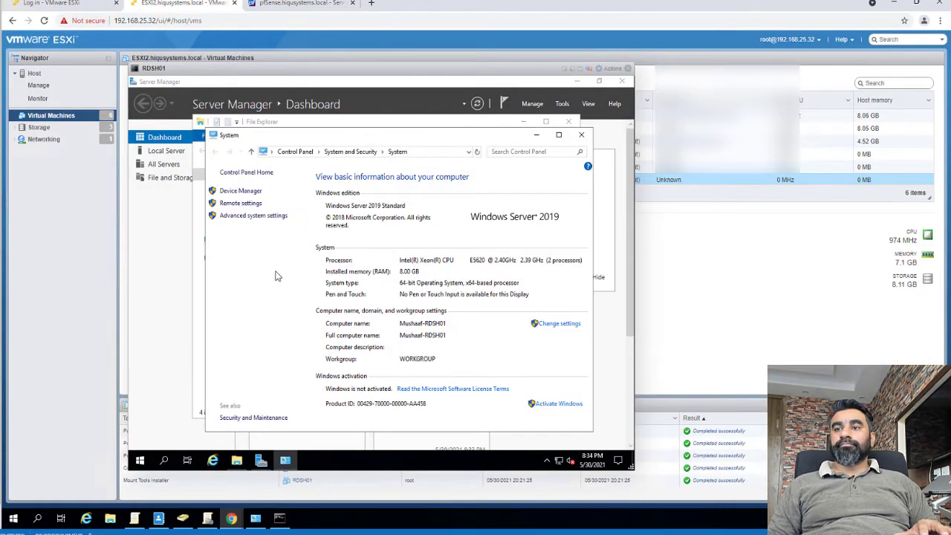
Make the computer a member of the mushaaf.net domain.
left_click(553, 323)
left_click(340, 240)
left_click(190, 262)
left_click(219, 271)
type("mushaaf.net")
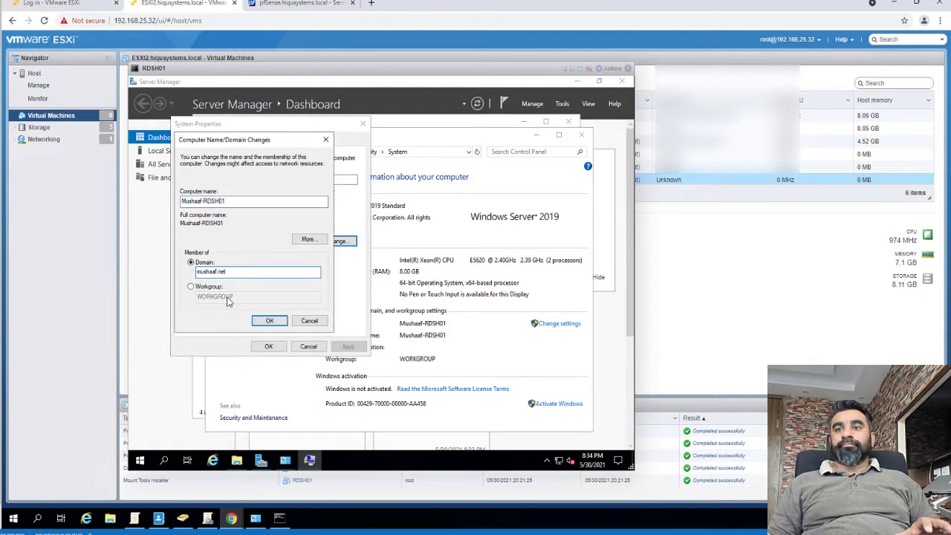
left_click(270, 320)
Authenticate as the domain administrator, dismiss the welcome message, and restart the guest.
type("administrator")
key("Tab")
type("P@ssw0rd")
left_click(223, 291)
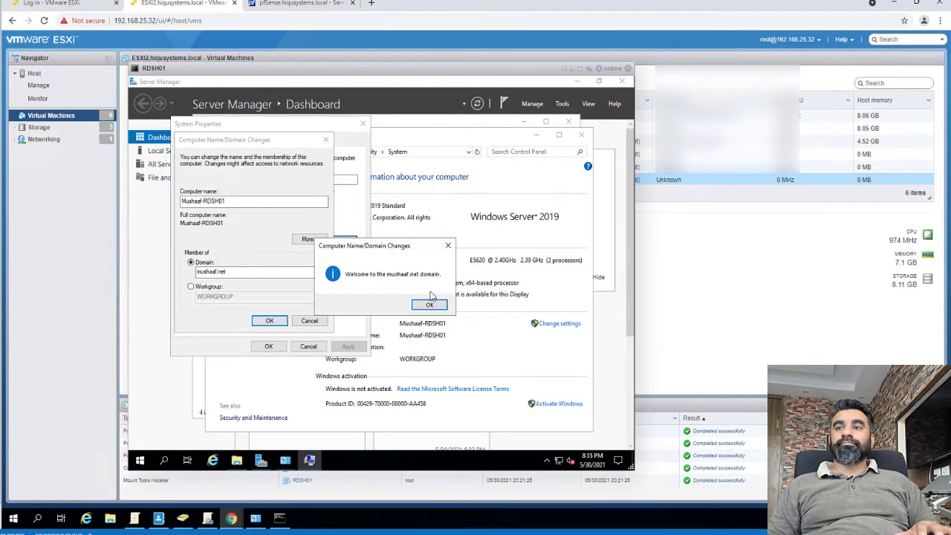
left_click(429, 304)
left_click(270, 320)
left_click(265, 346)
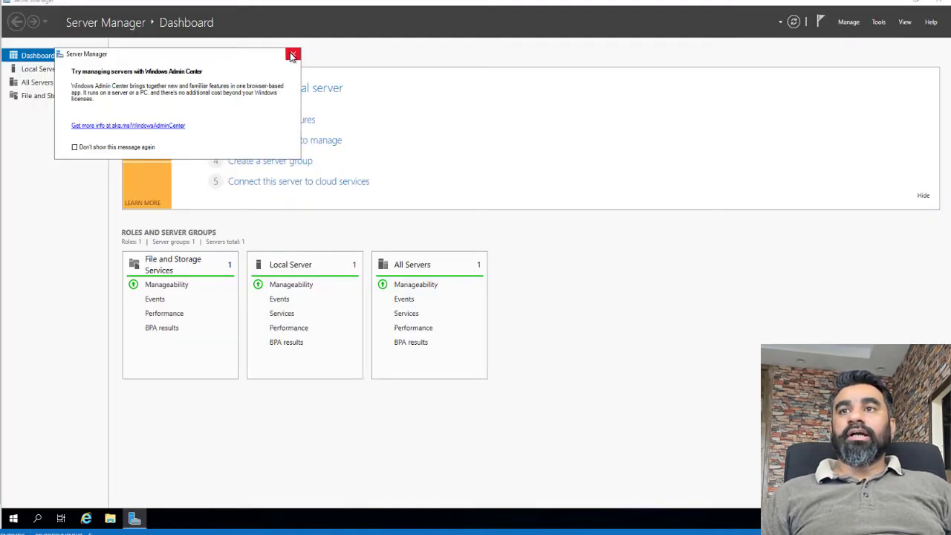
Reopen Server Manager with the Windows Admin Center popup disabled and show All Servers.
left_click(293, 53)
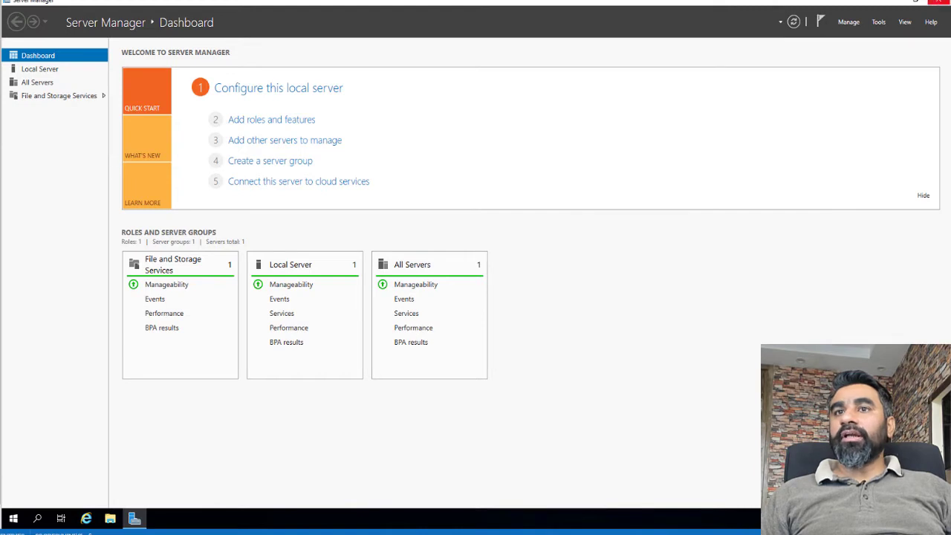
left_click(939, 2)
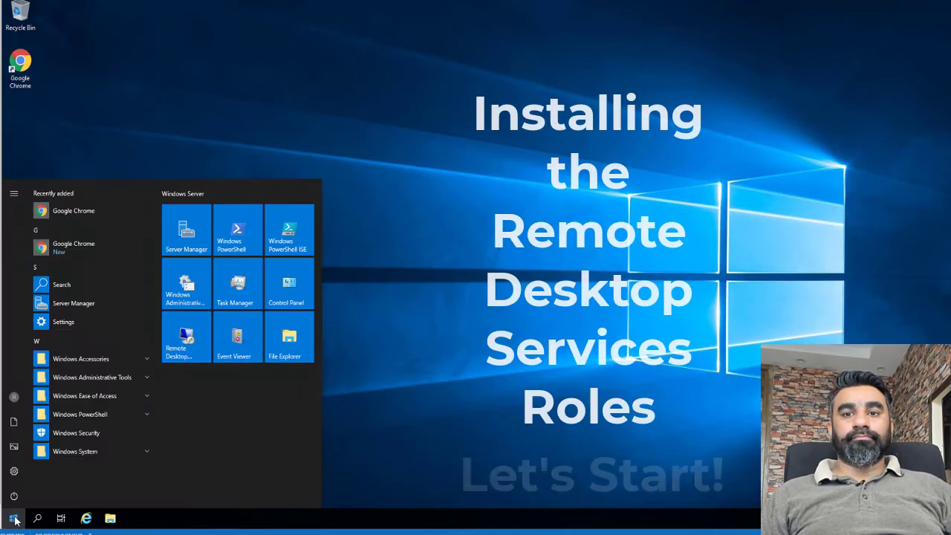
type("server")
key("Return")
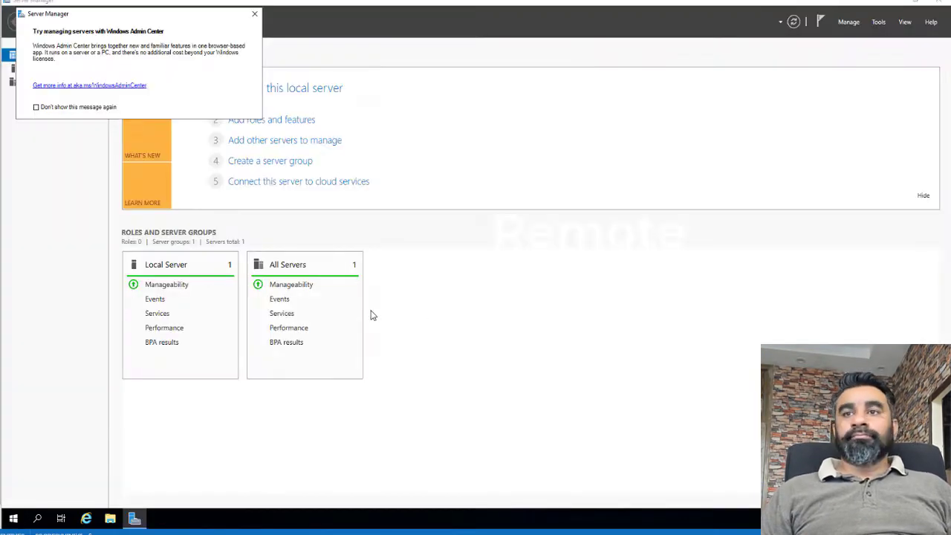
left_click(81, 109)
left_click(254, 14)
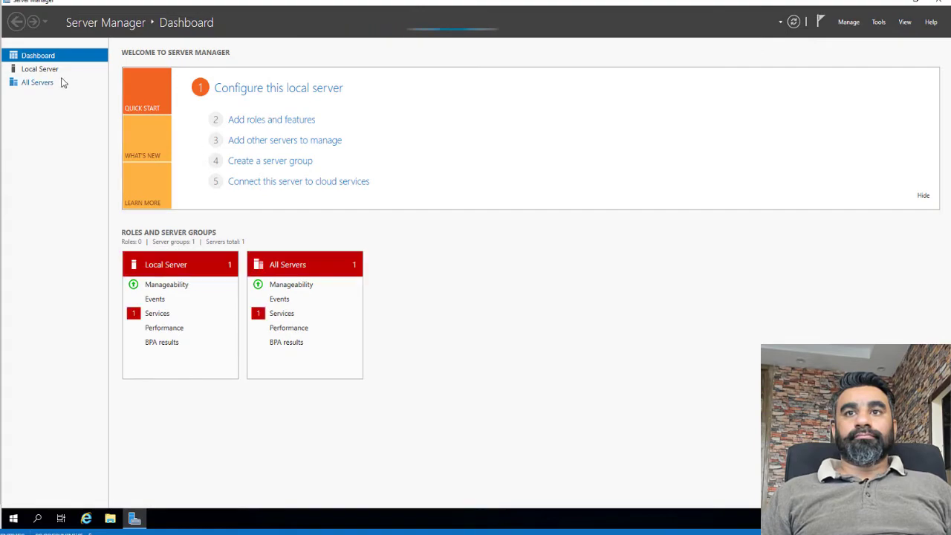
left_click(41, 82)
Add Mushaaf-RDSH01 to the managed servers via an Active Directory search.
left_click(854, 23)
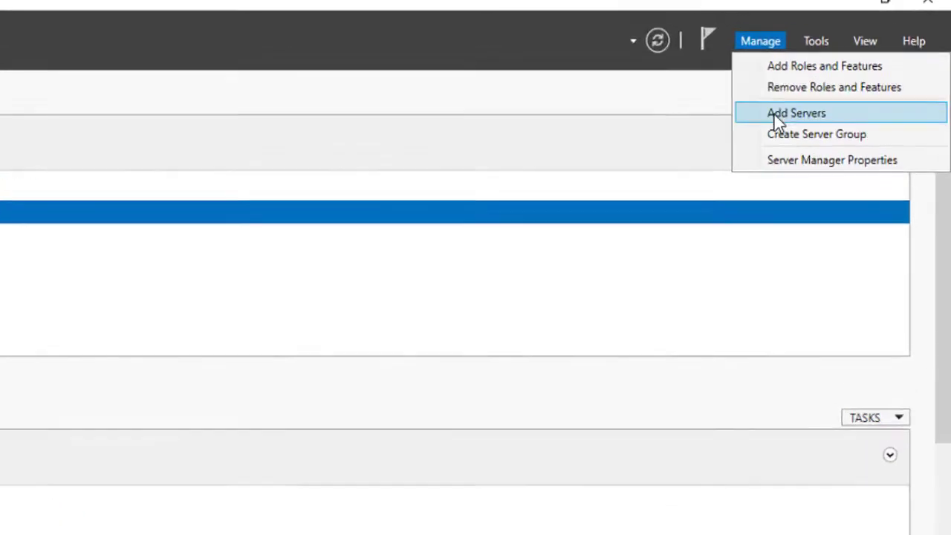
left_click(861, 58)
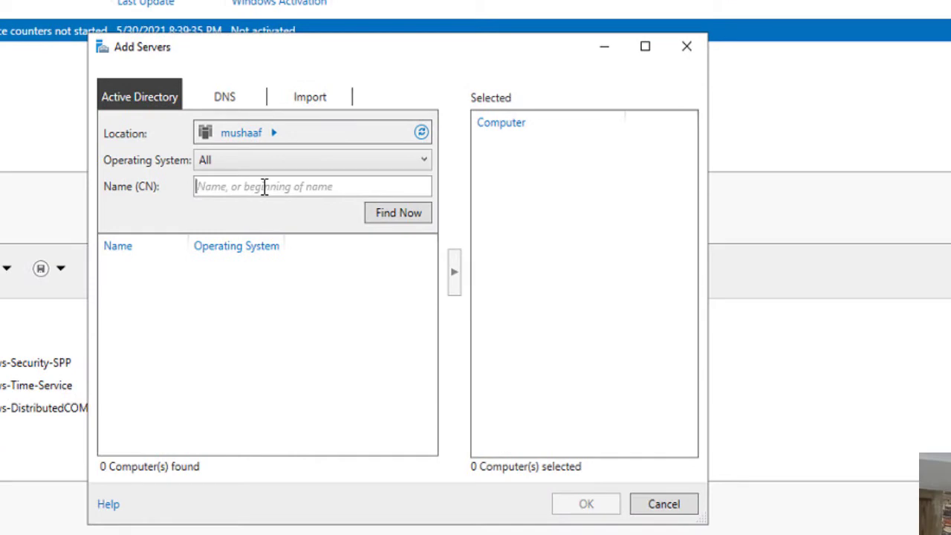
left_click(264, 187)
type("ms")
type("shaaf")
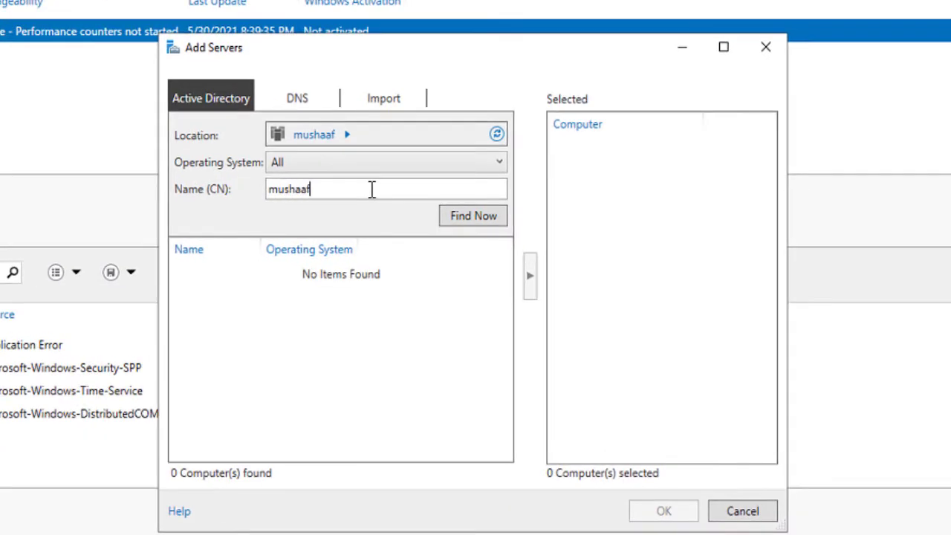
left_click(471, 215)
left_click(295, 279)
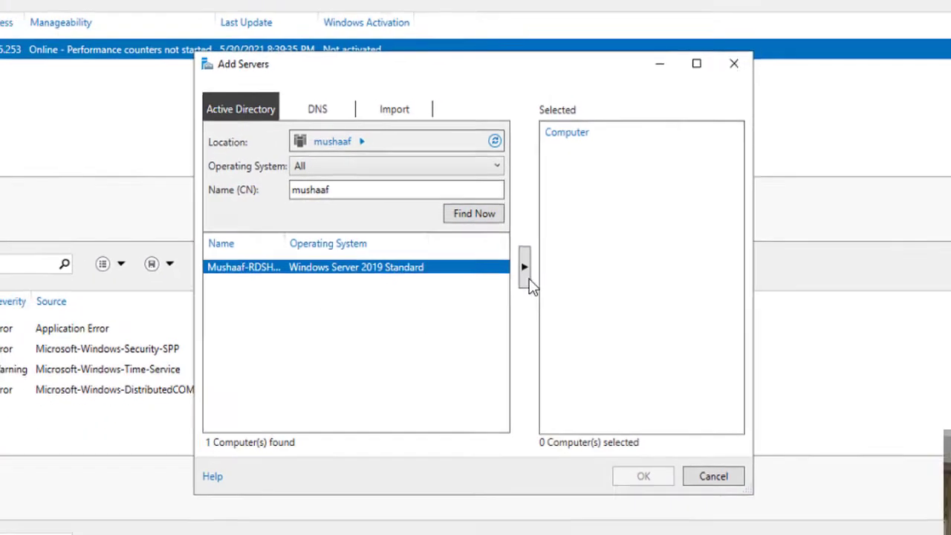
left_click(530, 276)
left_click(663, 510)
Begin a standard, session-based Remote Desktop Services deployment from MUSHAAF-RDSH01.
left_click(269, 126)
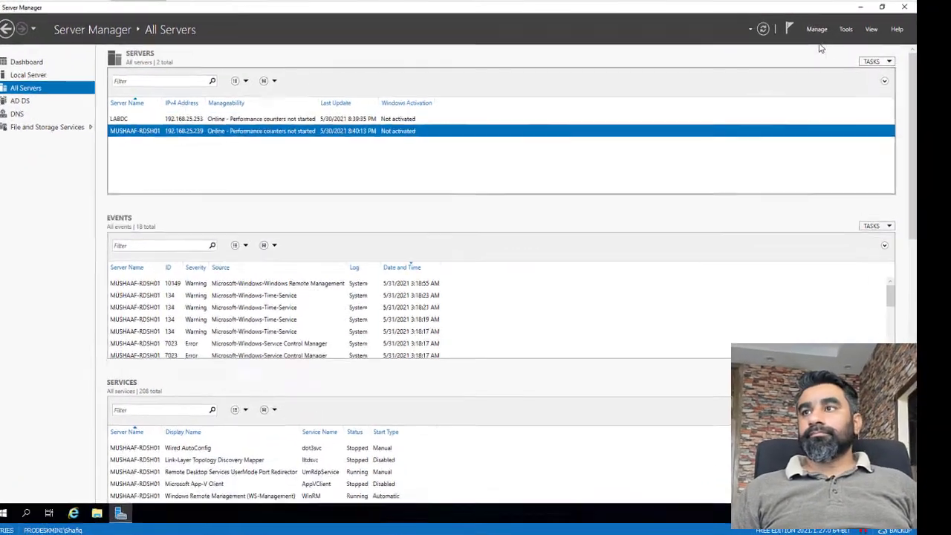
left_click(822, 27)
left_click(826, 51)
left_click(641, 513)
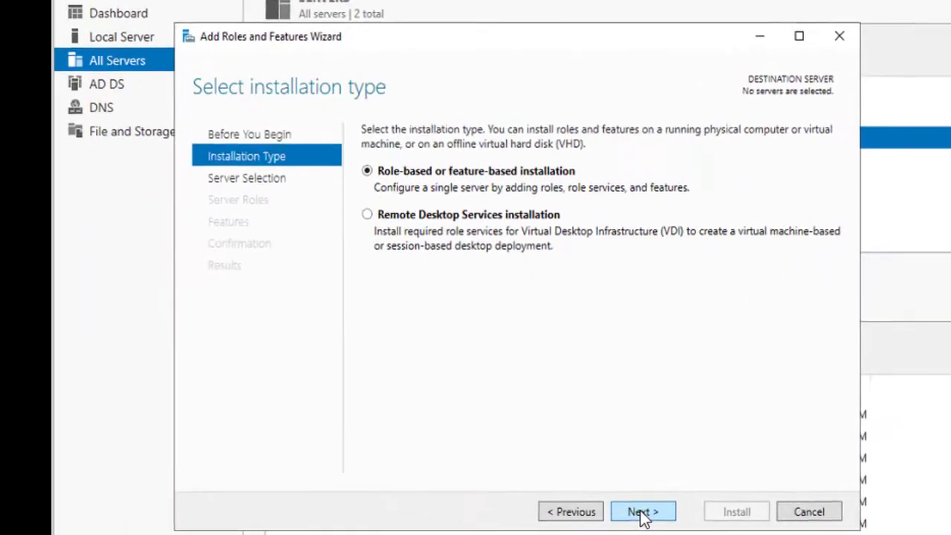
left_click(555, 215)
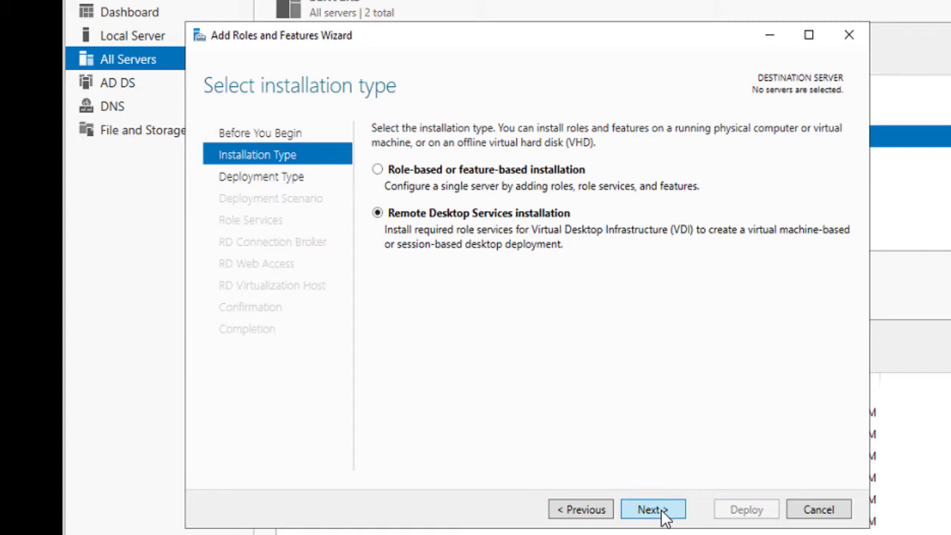
left_click(661, 511)
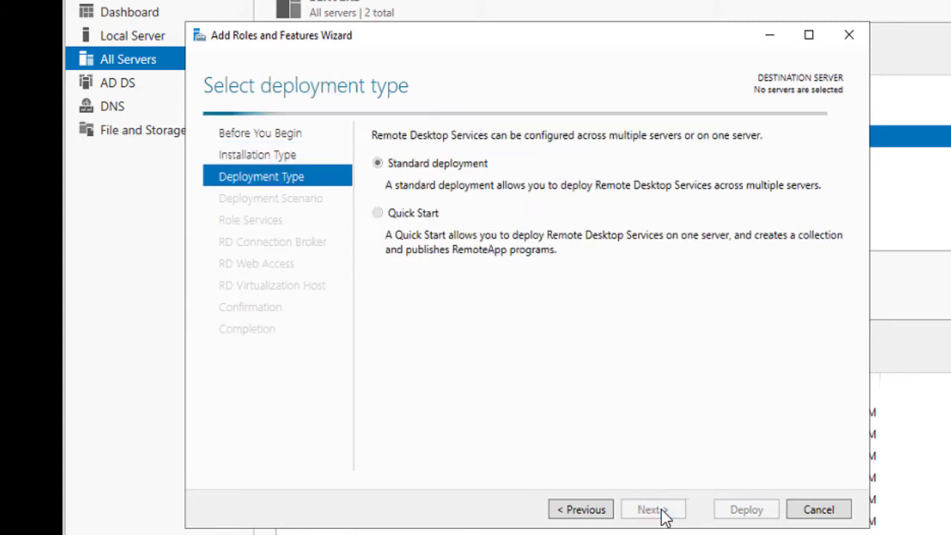
left_click(661, 511)
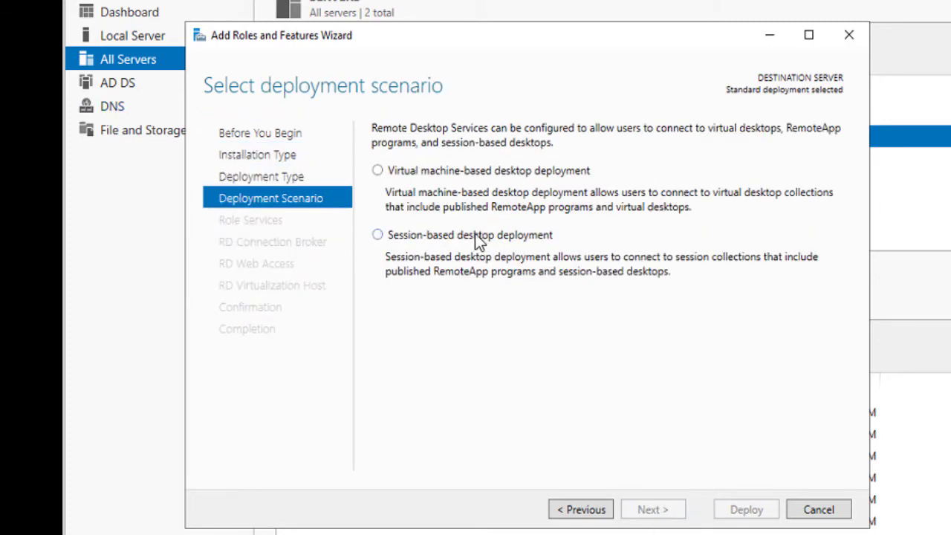
left_click(476, 235)
left_click(660, 509)
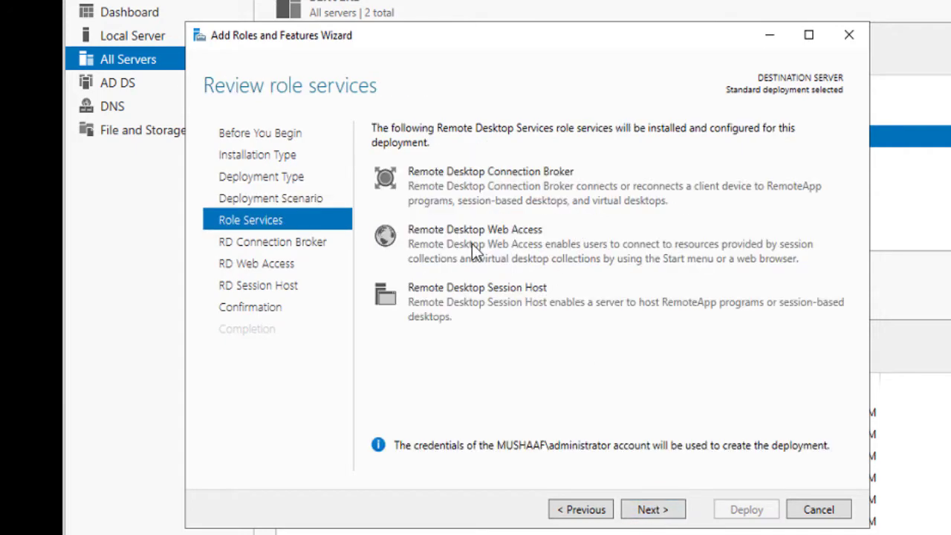
Make MUSHAAF-RDSH01 the Connection Broker, Web Access and Session Host server, then deploy.
left_click(658, 511)
left_click(656, 308)
left_click(658, 513)
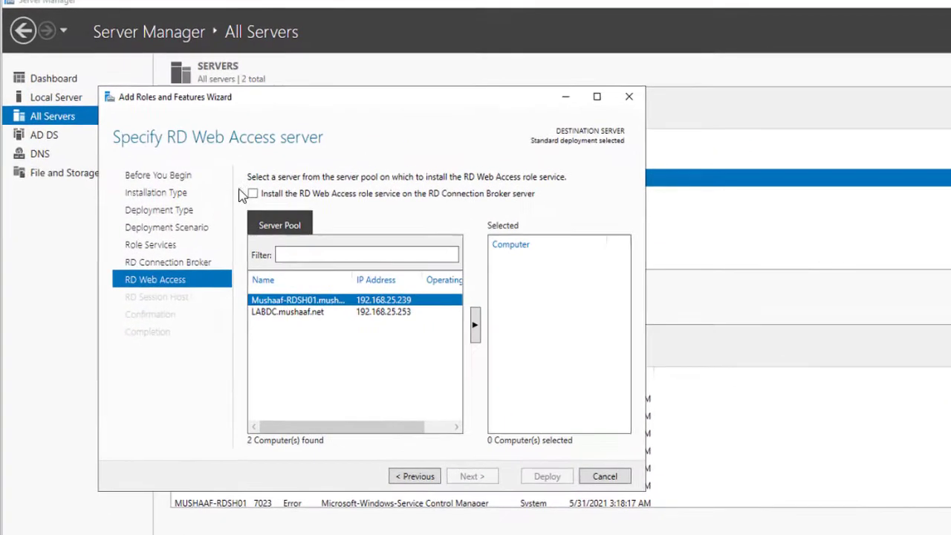
left_click(196, 150)
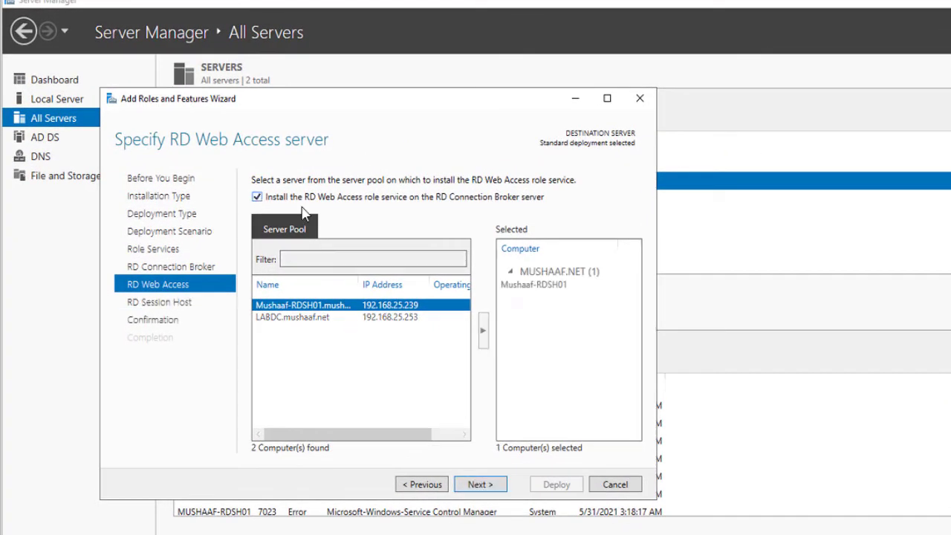
left_click(477, 485)
left_click(483, 327)
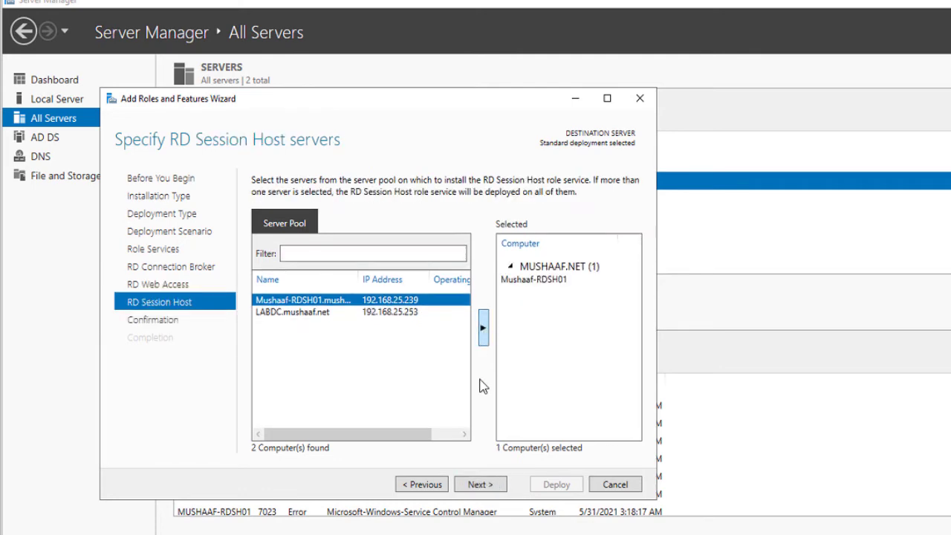
left_click(478, 484)
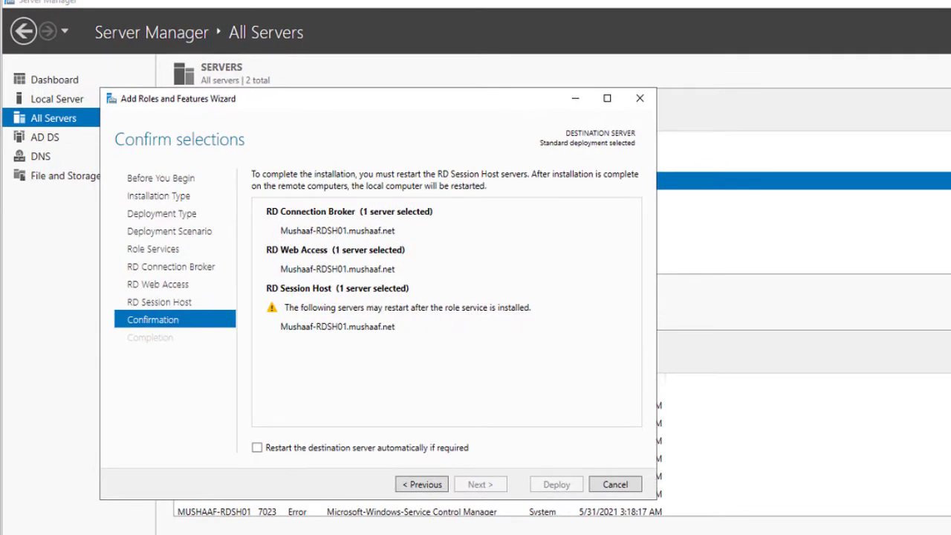
key("Return")
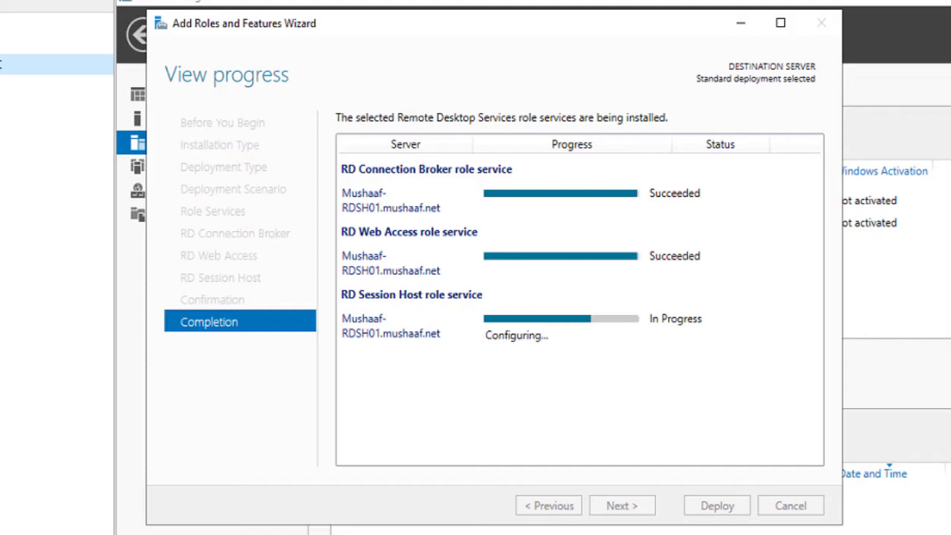
left_click(724, 507)
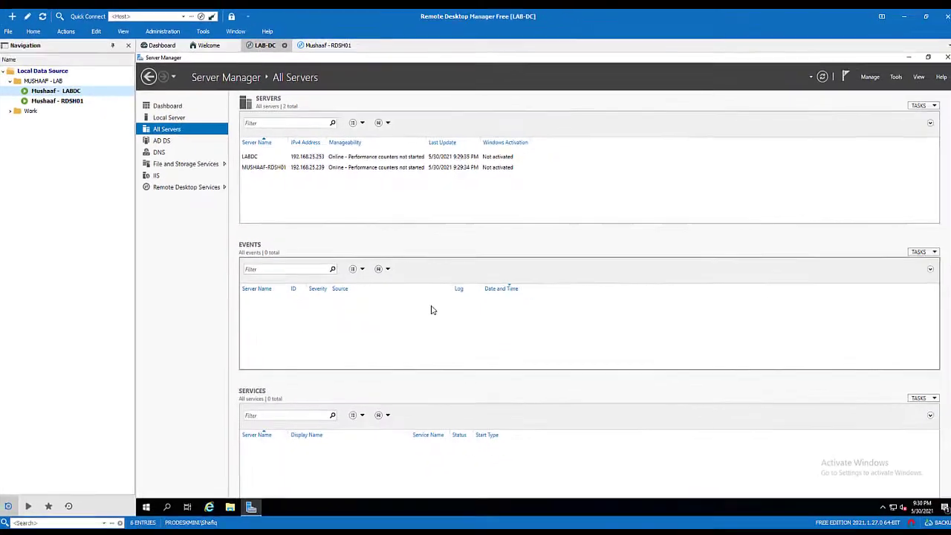
Install the RD Licensing role service on LABDC from the Remote Desktop Services overview.
left_click(172, 187)
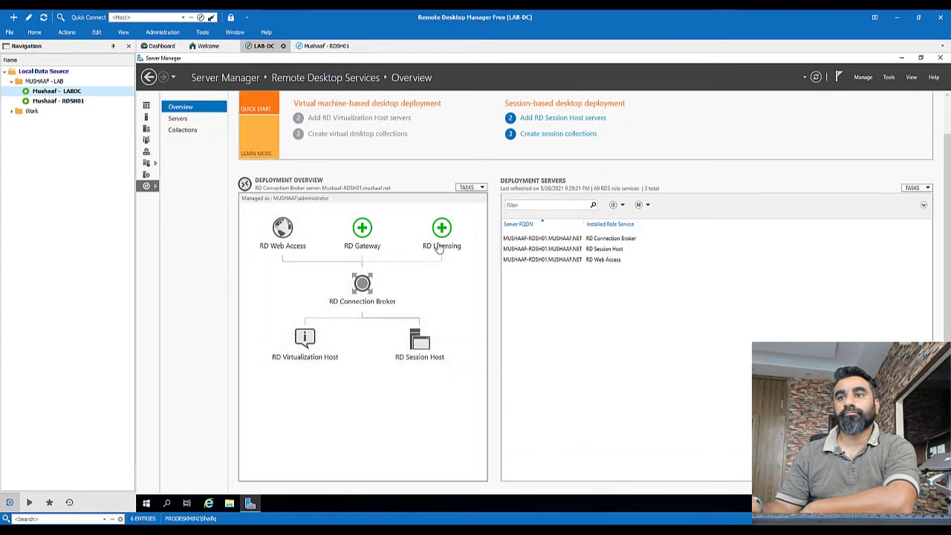
left_click(443, 235)
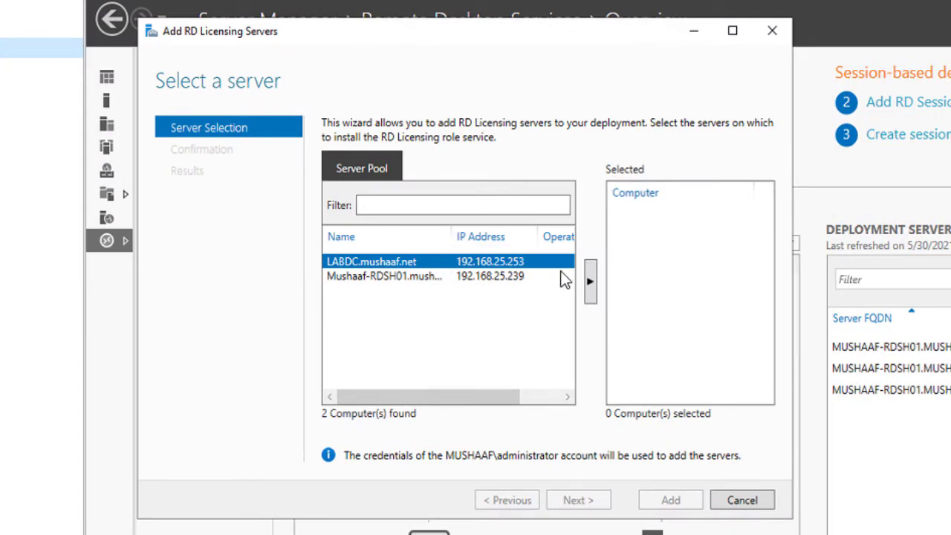
left_click(591, 282)
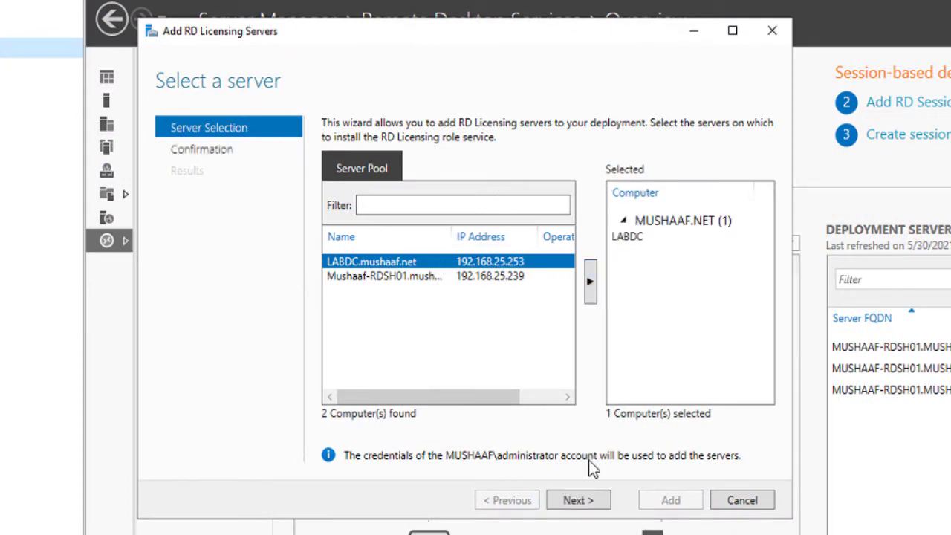
left_click(584, 501)
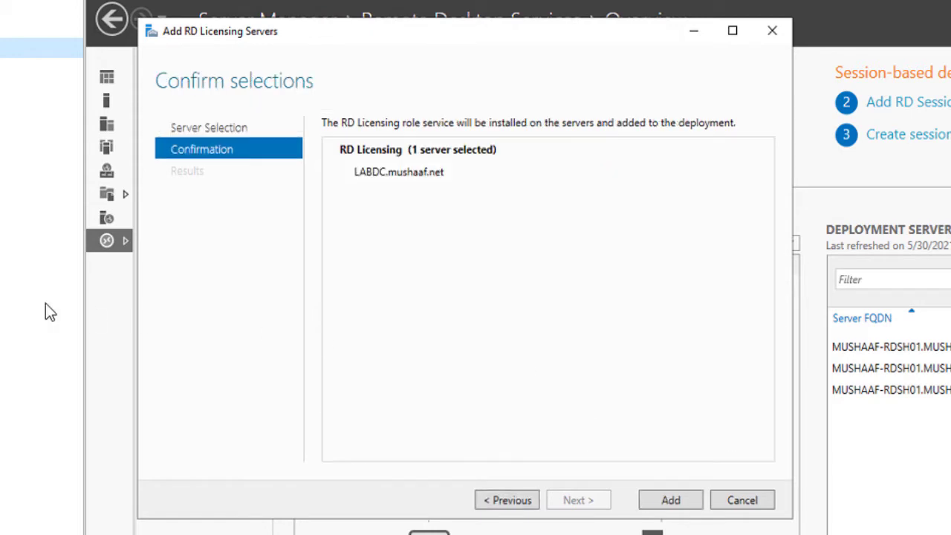
left_click(685, 503)
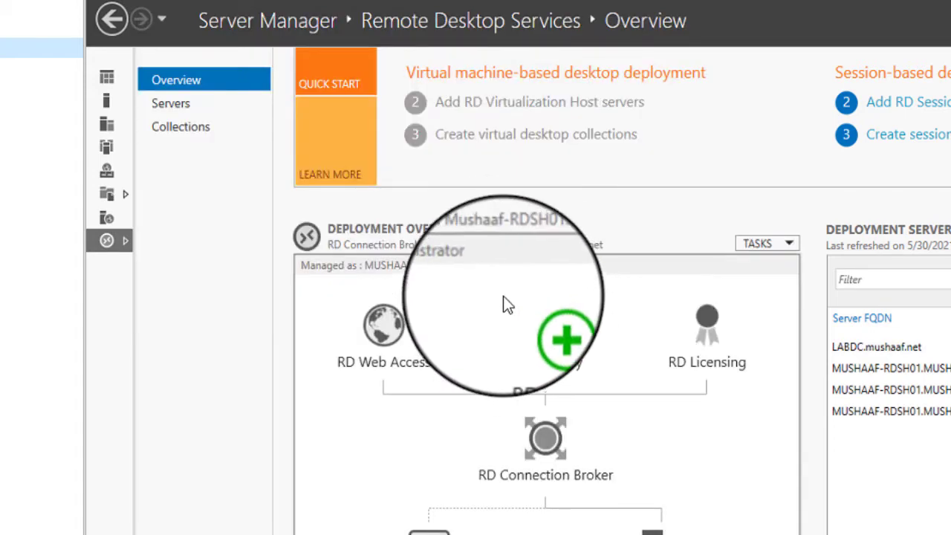
Install RD Gateway on MUSHAAF-RDSH01 with certificate name RDS-IT.Mushaaf.net.
left_click(541, 329)
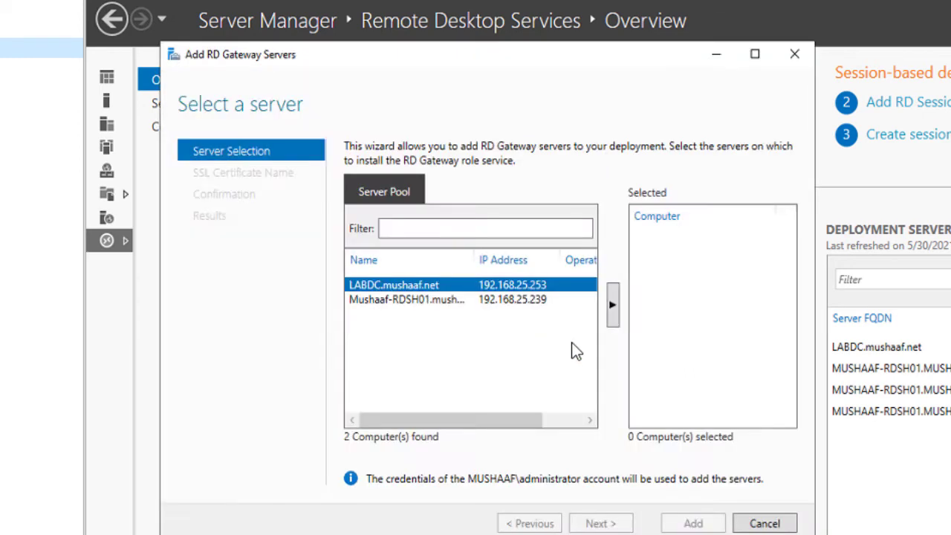
left_click(427, 302)
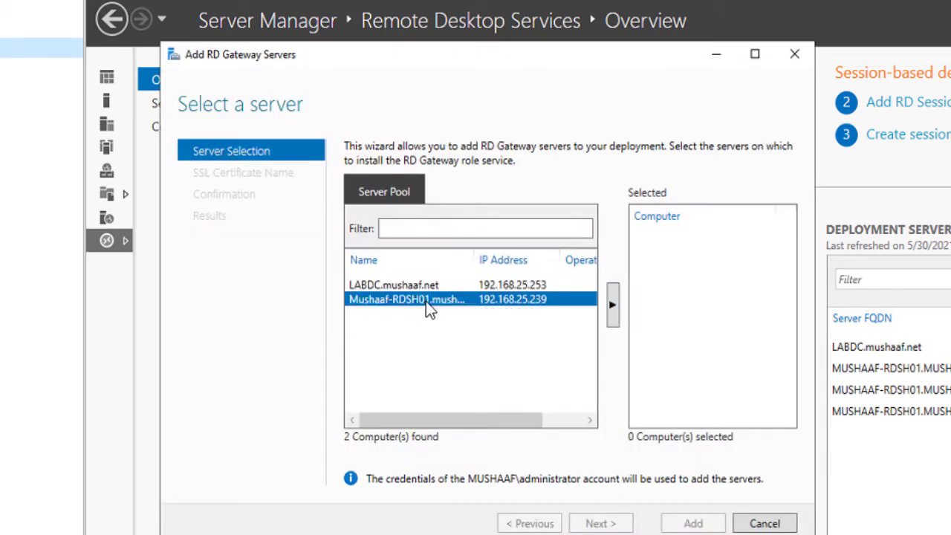
left_click(612, 305)
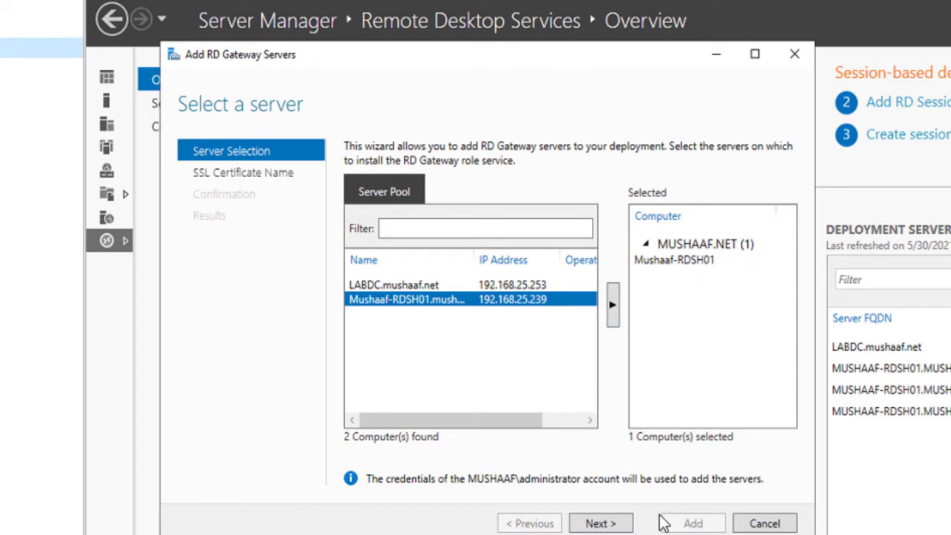
left_click(597, 524)
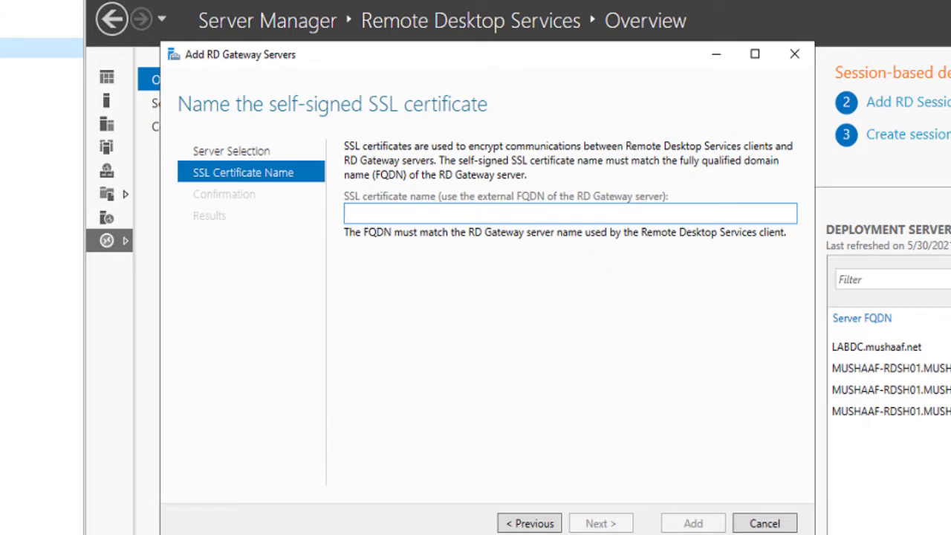
type("RDS")
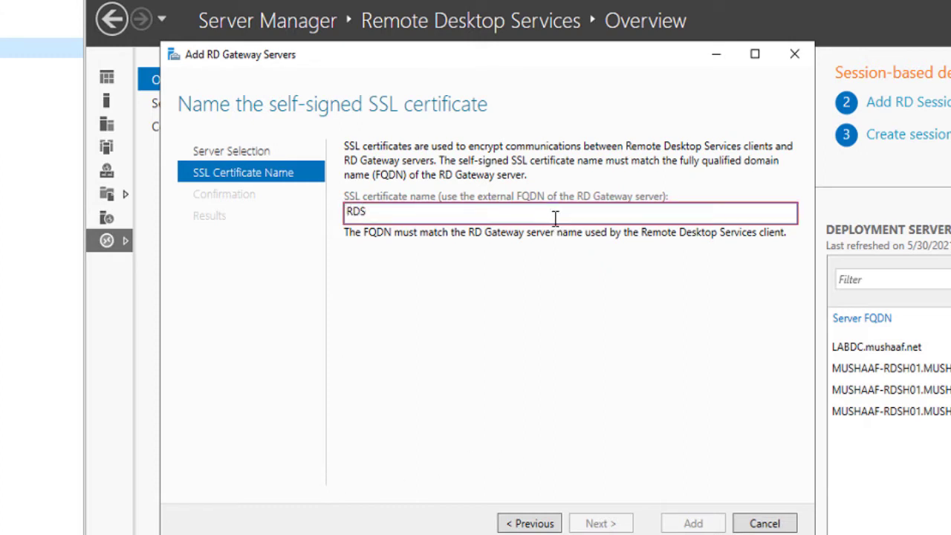
type("-IT.Mushaaf.net")
left_click(609, 524)
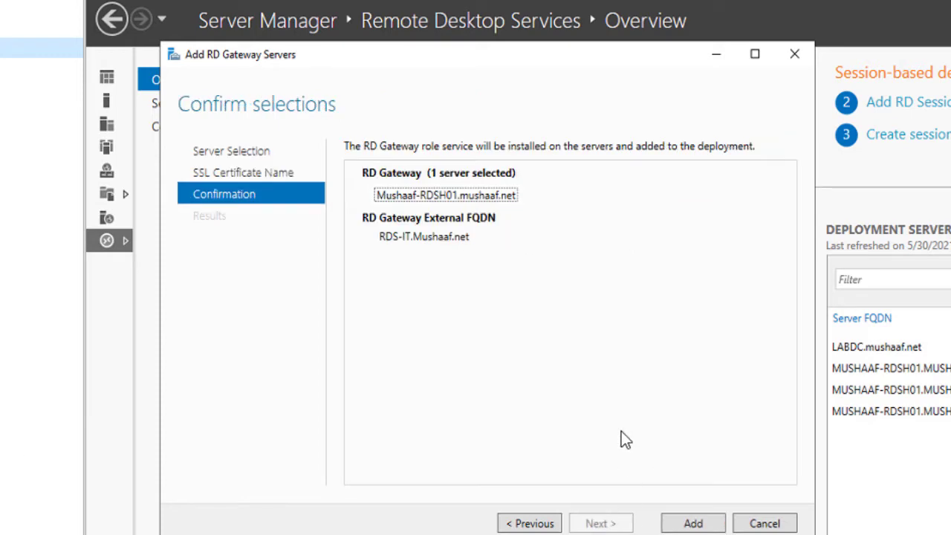
left_click(693, 524)
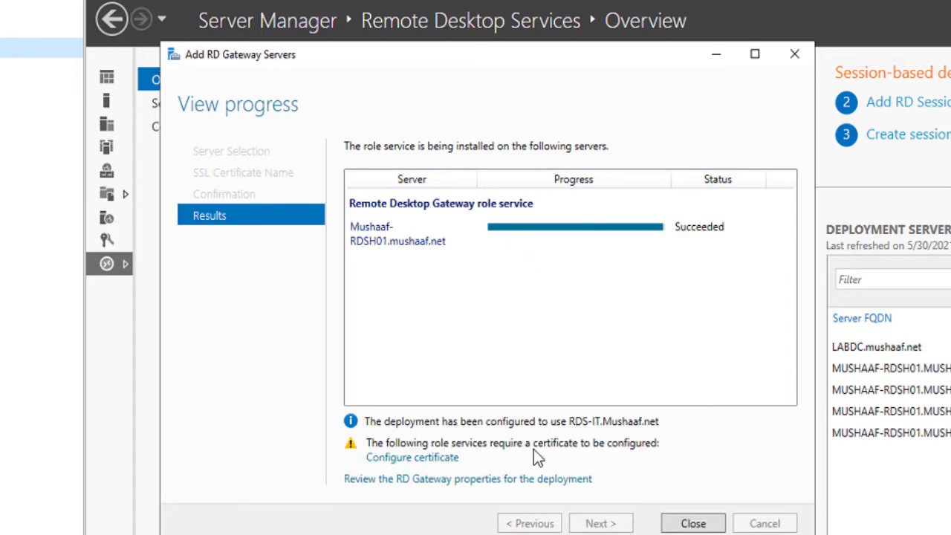
left_click(692, 523)
Apply Per User licensing in the deployment properties, then view the RD Web Access and certificate settings.
left_click(863, 76)
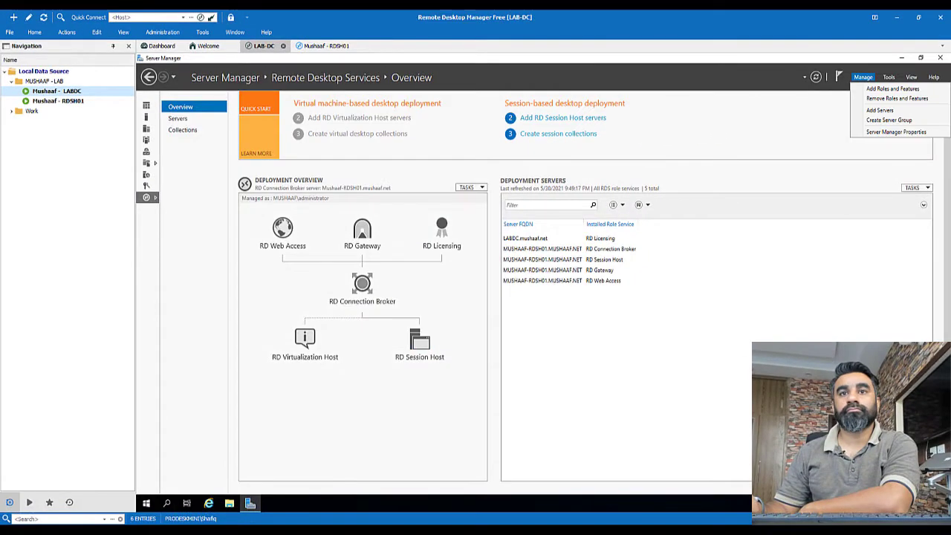
left_click(481, 188)
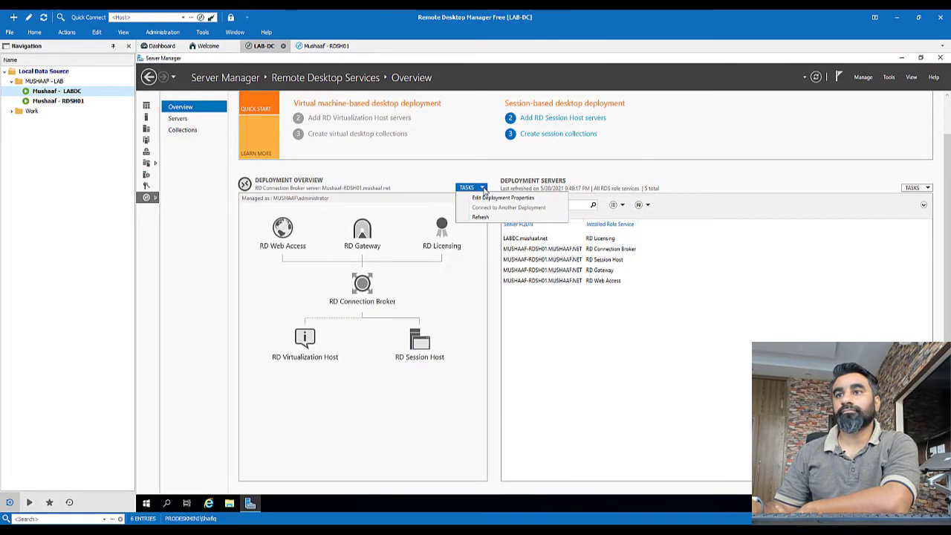
left_click(490, 198)
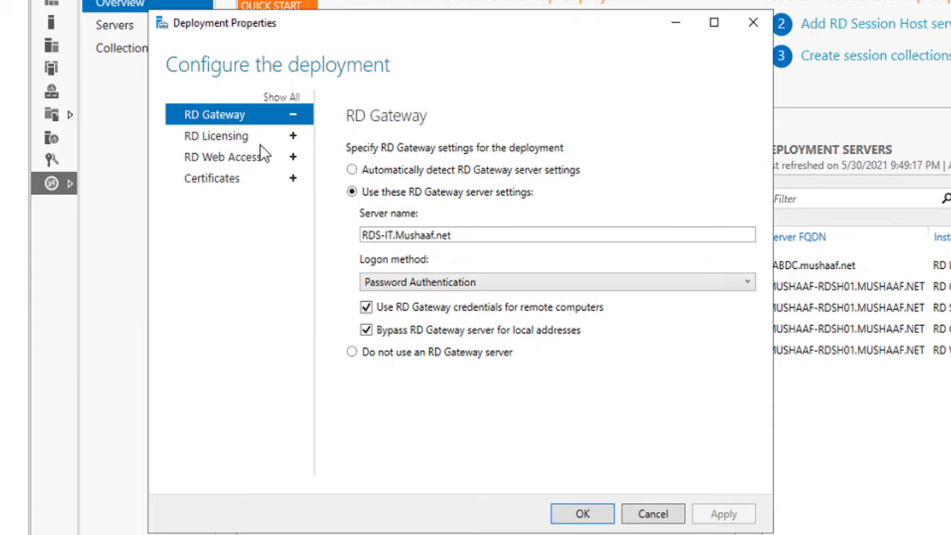
left_click(245, 137)
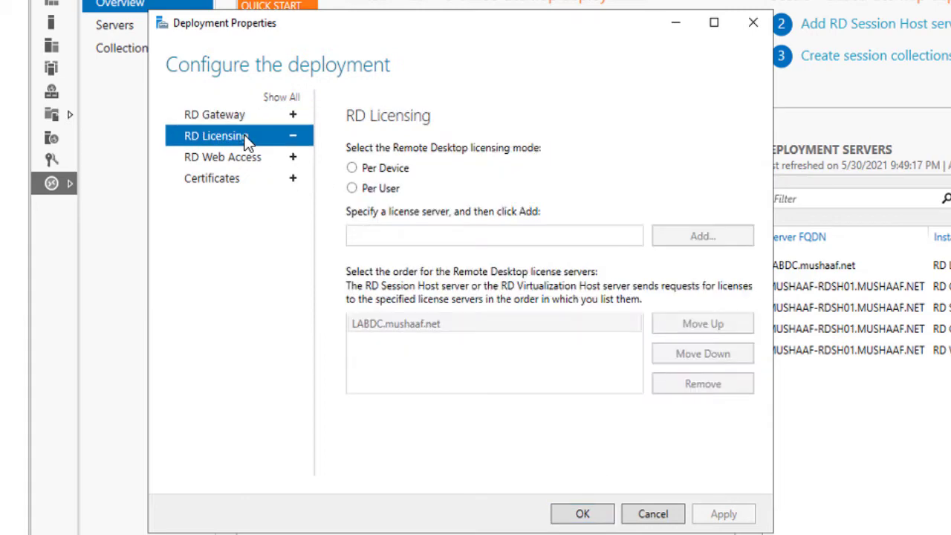
left_click(379, 190)
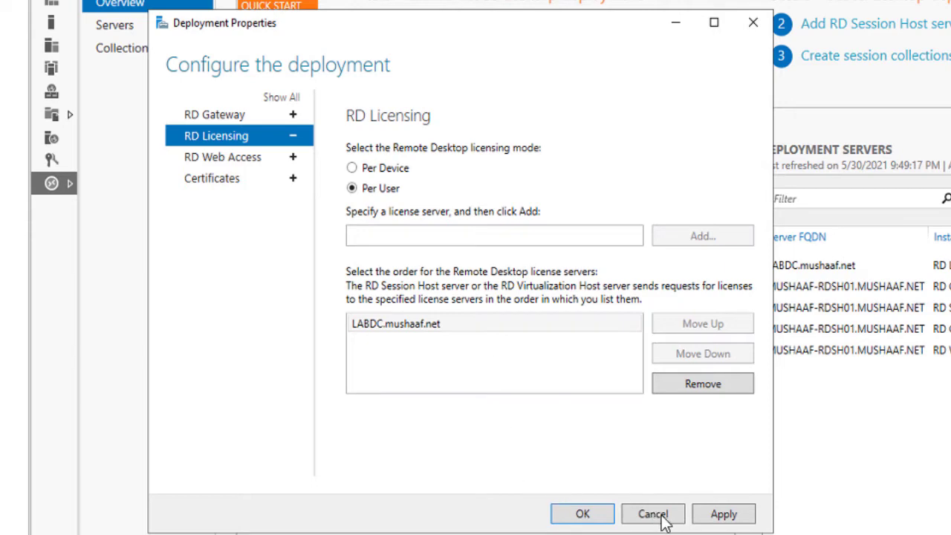
left_click(707, 521)
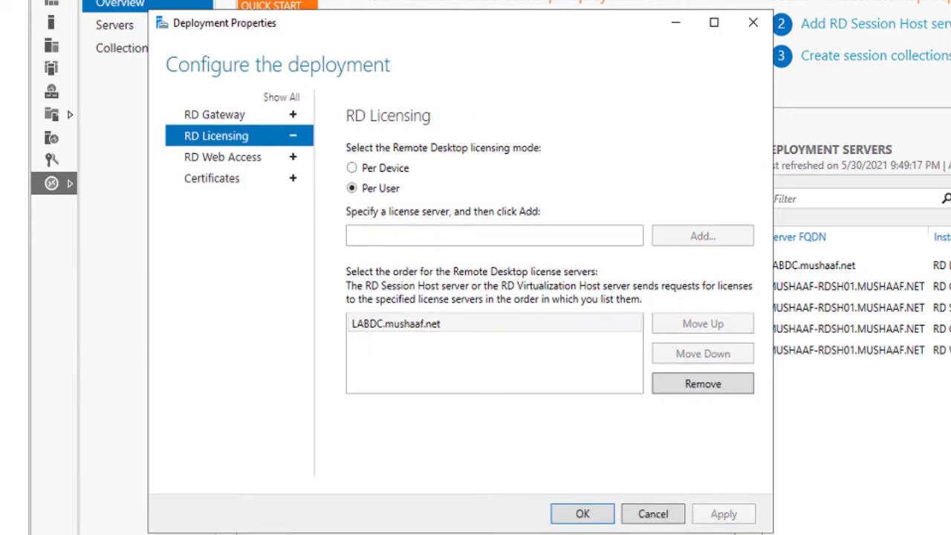
left_click(234, 156)
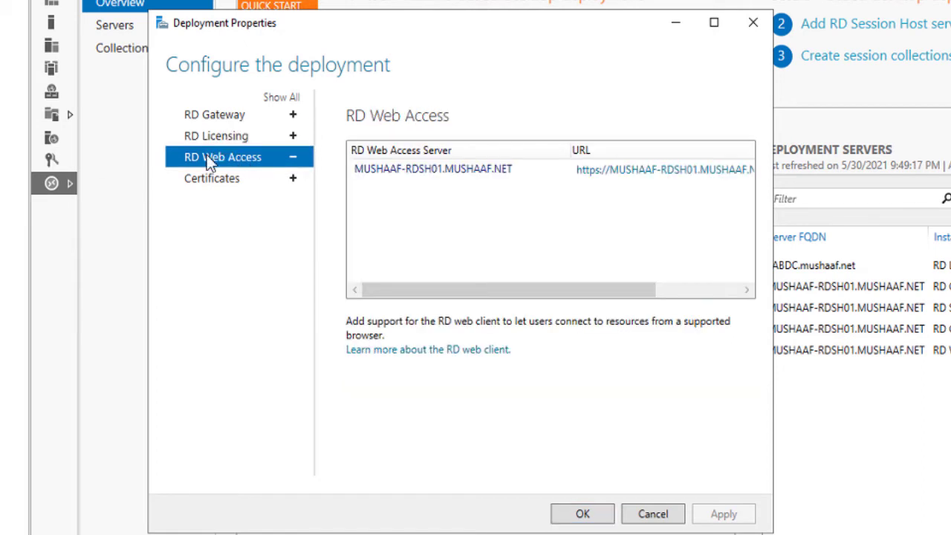
left_click(228, 178)
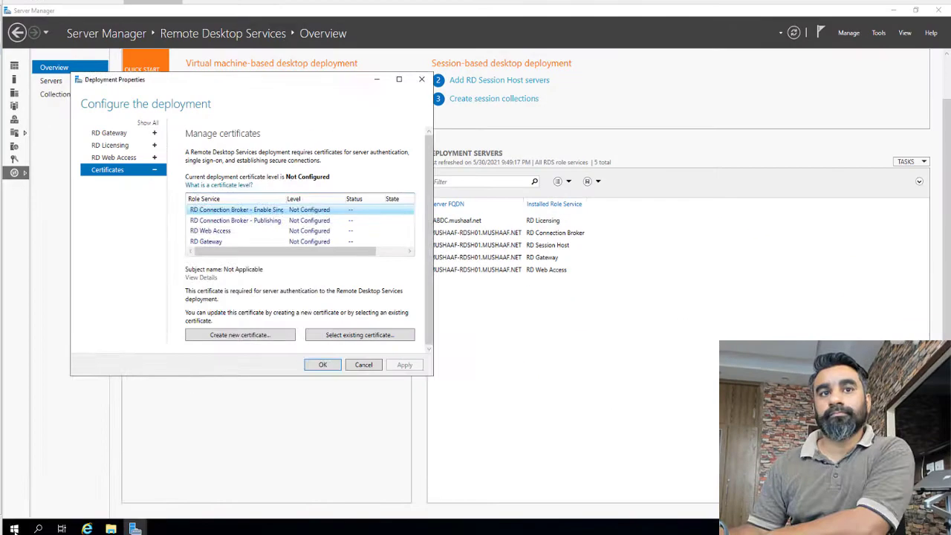
Launch DNS Manager and show the LABDC server's forward lookup zones.
left_click(14, 528)
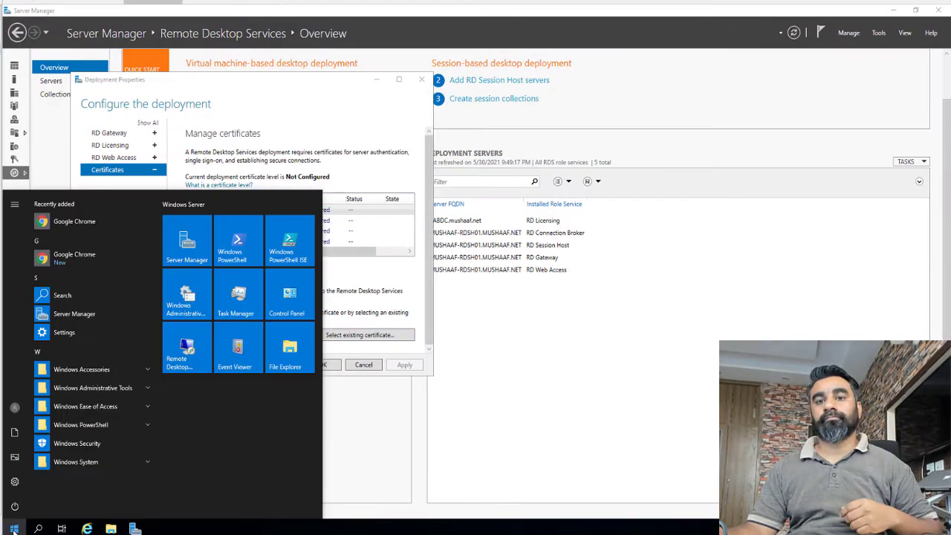
type("dns")
key("Return")
left_click(75, 93)
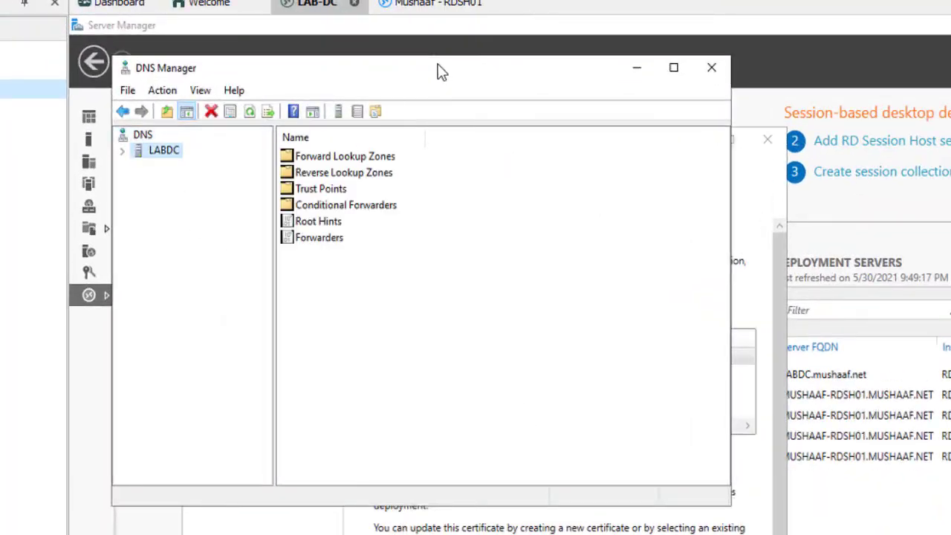
double_click(438, 71)
left_click(79, 104)
left_click(171, 120)
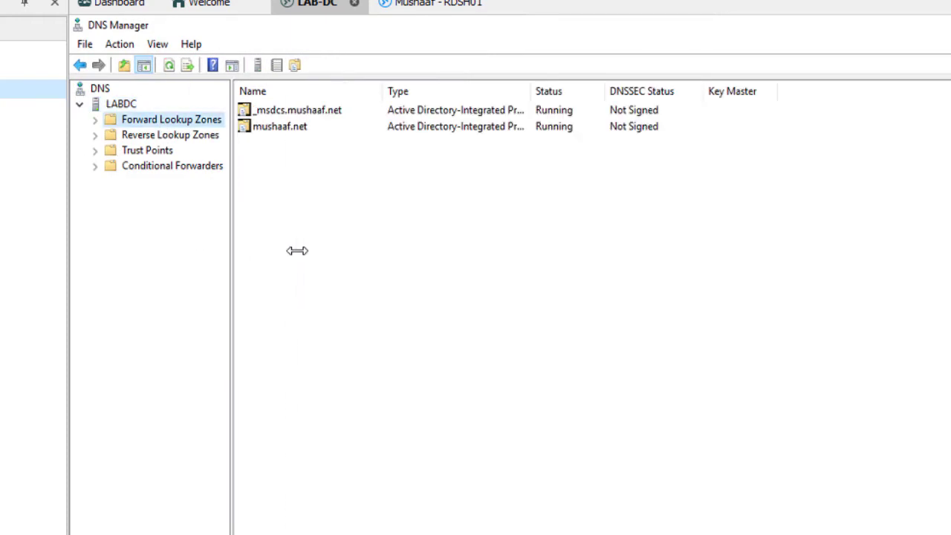
left_click_drag(297, 250, 308, 251)
Create an Active Directory-integrated primary forward lookup zone named RDS-IT.Mushaaf.net.
right_click(206, 119)
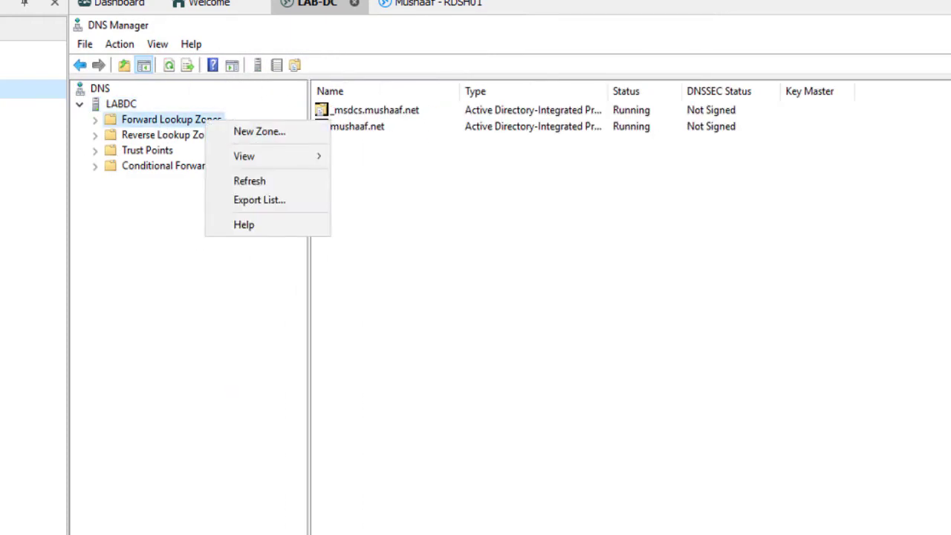
left_click(269, 131)
left_click(379, 340)
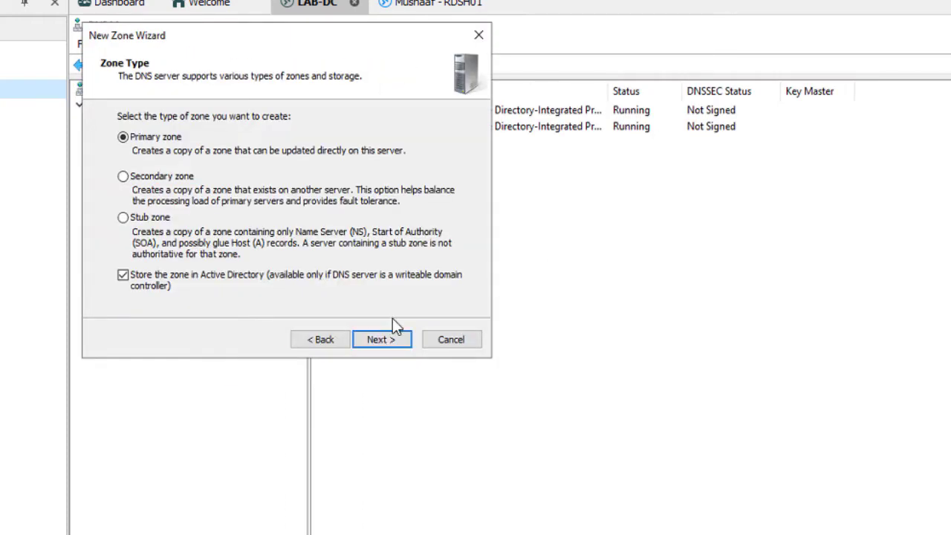
left_click(388, 343)
left_click(381, 340)
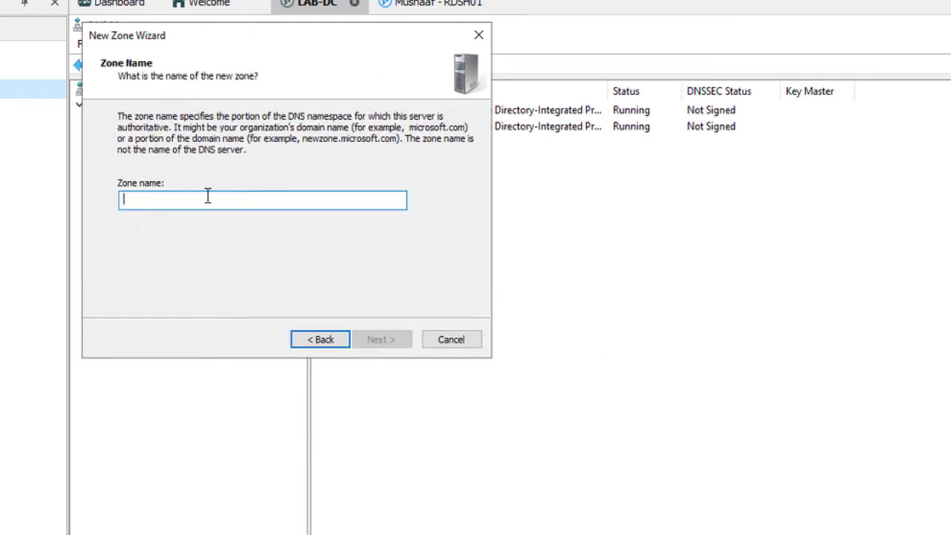
type("RDS-IT.Mushaaf.net")
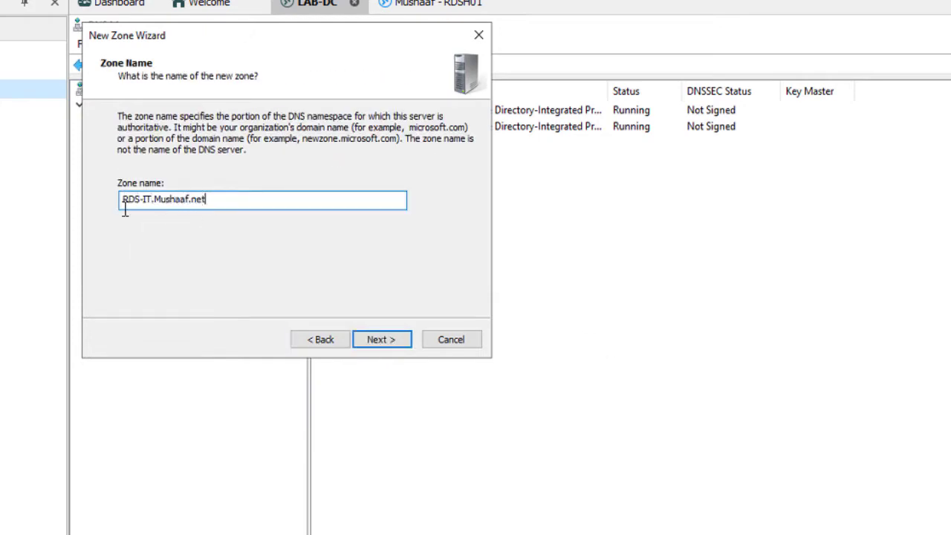
key("Tab")
left_click(380, 339)
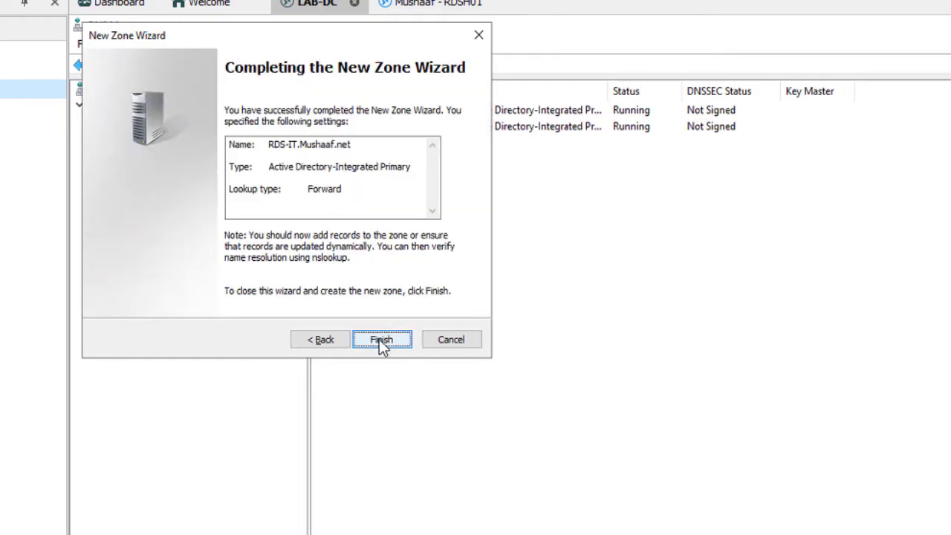
left_click(381, 339)
Add a blank-name Host (A) record pointing to 192.168.25.239 in that zone.
right_click(75, 193)
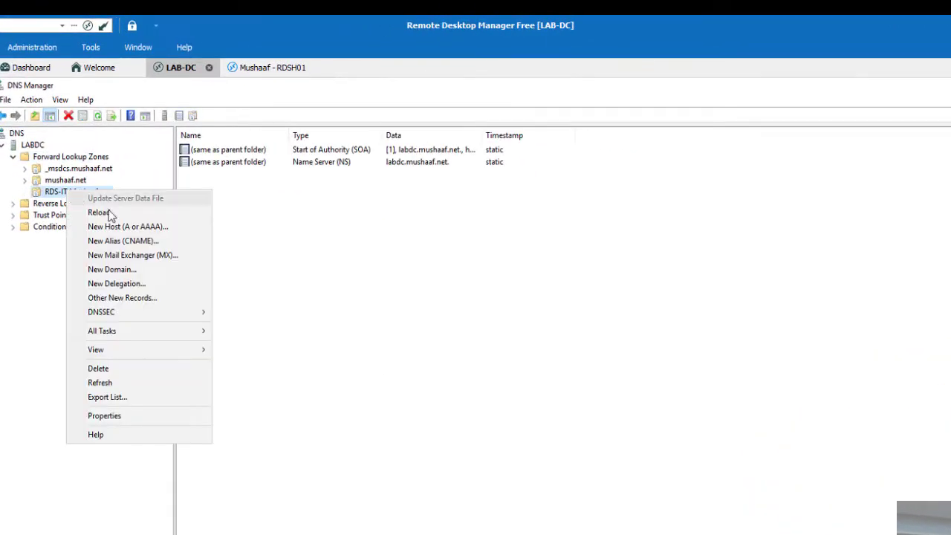
left_click(152, 227)
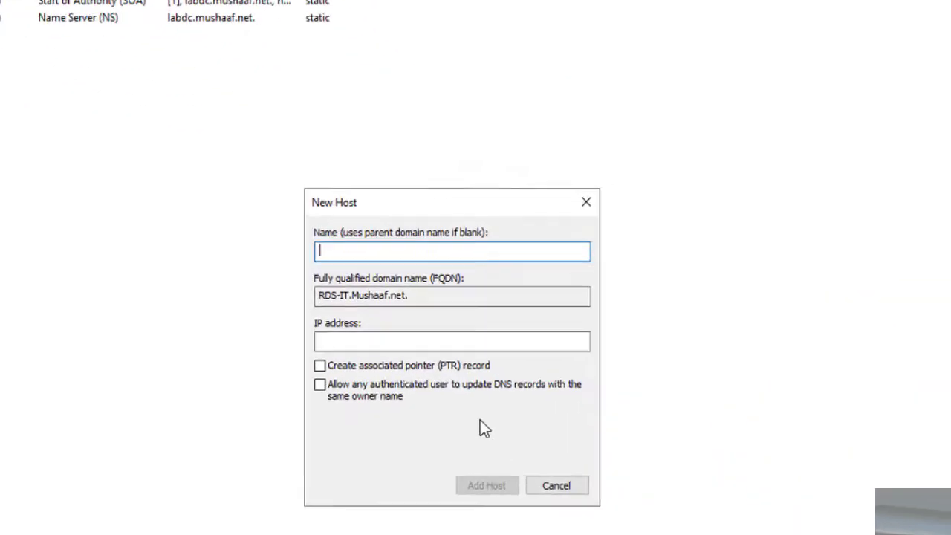
left_click(364, 341)
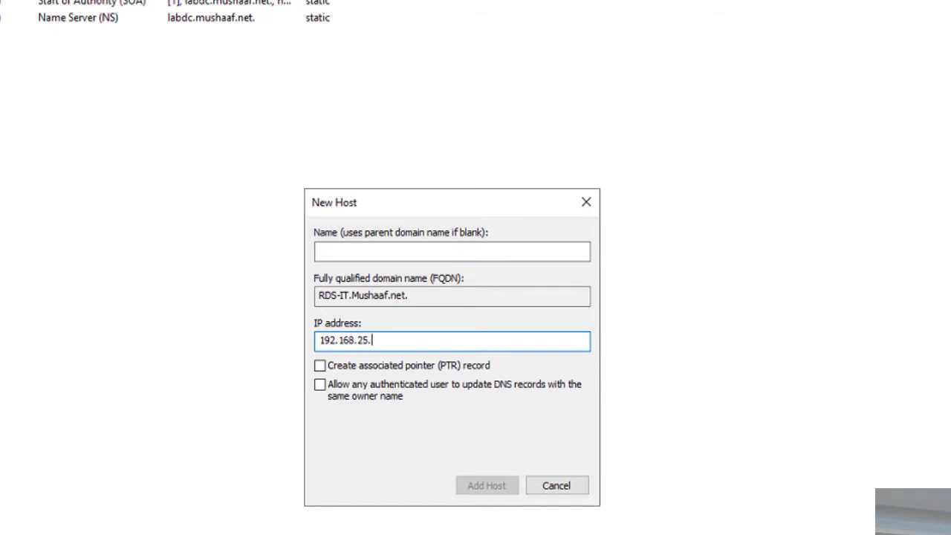
type("192.168.25.239")
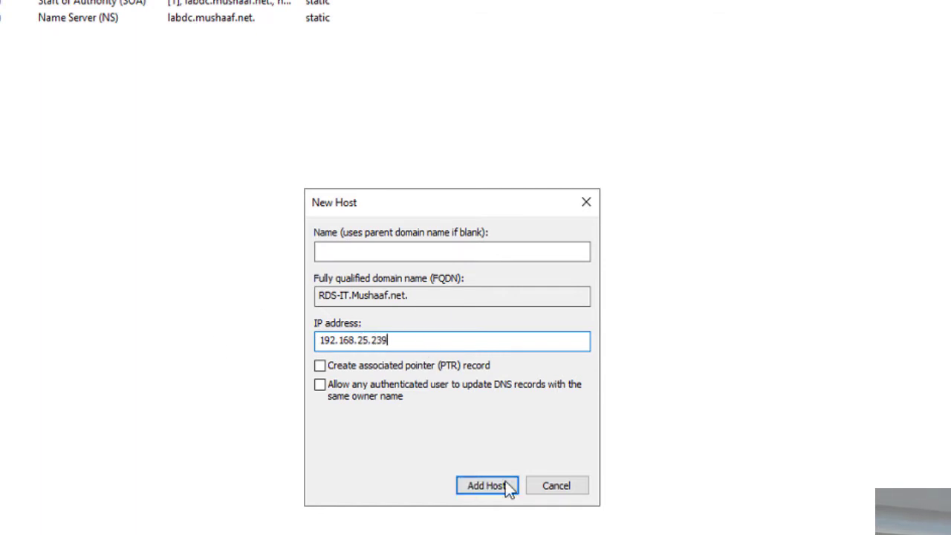
left_click(509, 488)
key("Return")
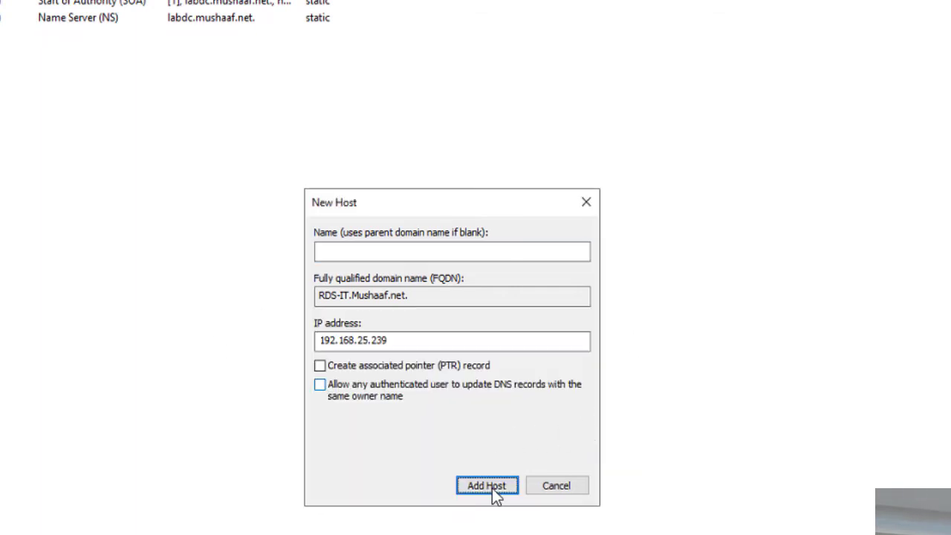
left_click(492, 488)
key("Return")
left_click(583, 493)
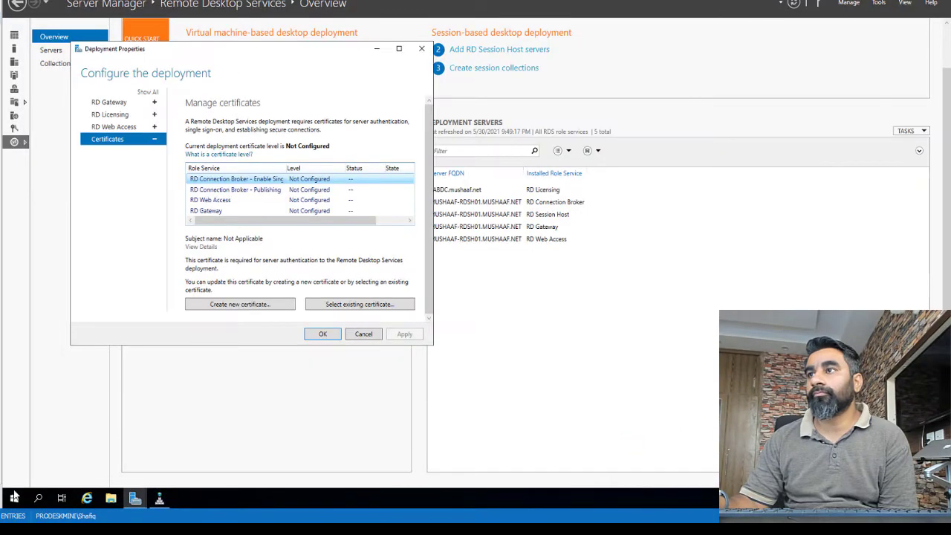
Open Active Directory Users and Computers and create the RD Connection Brokers group in Users.
left_click(13, 497)
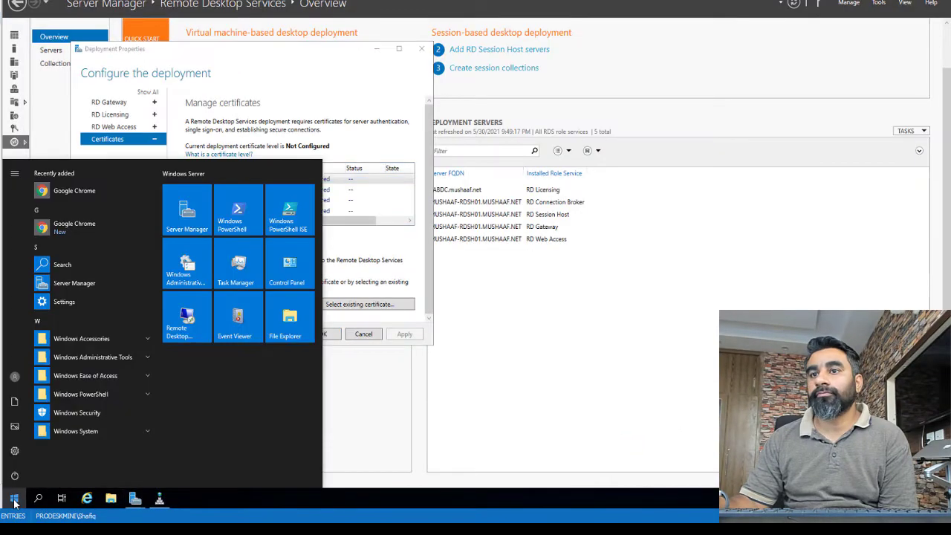
type("users")
left_click(188, 210)
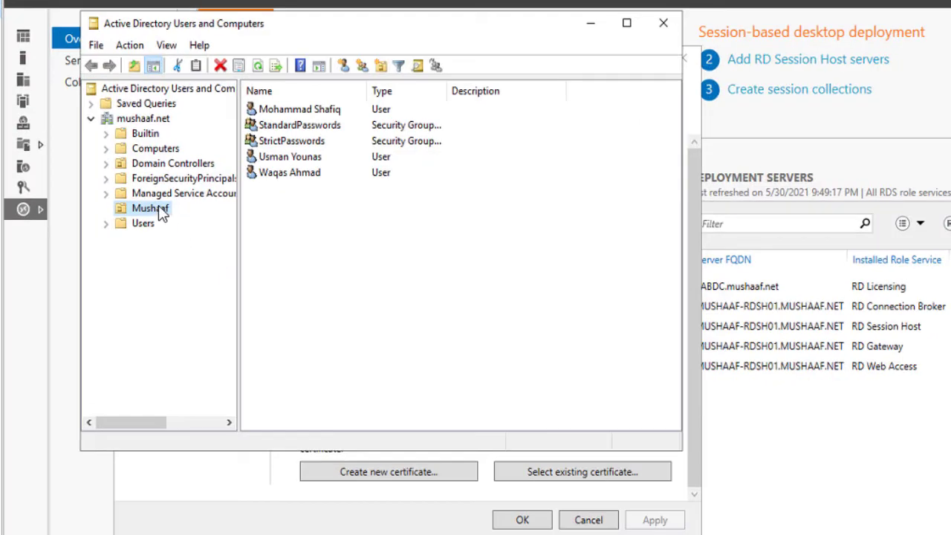
left_click(141, 225)
right_click(189, 227)
mouse_move(173, 278)
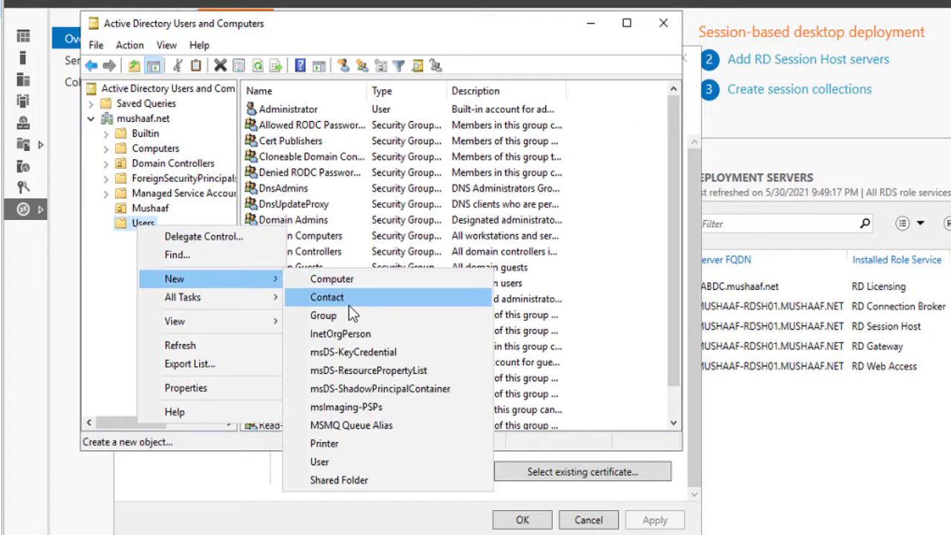
left_click(324, 316)
type("RD Connection Brokers")
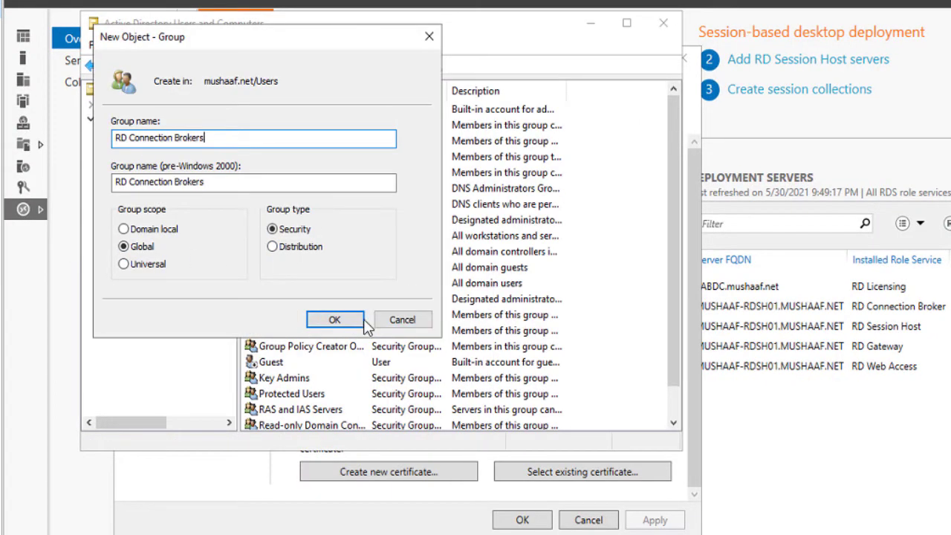
left_click(362, 320)
Add the computer mushaaf-rdsh01 to the group's members, enabling the Computers object type.
double_click(326, 409)
left_click(289, 82)
left_click(268, 355)
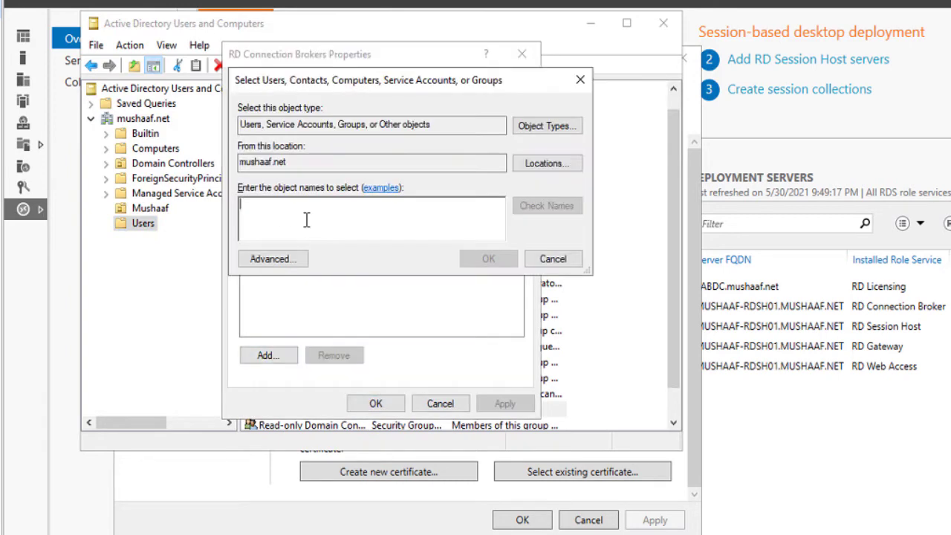
type("mushaaf")
left_click(563, 211)
left_click(525, 332)
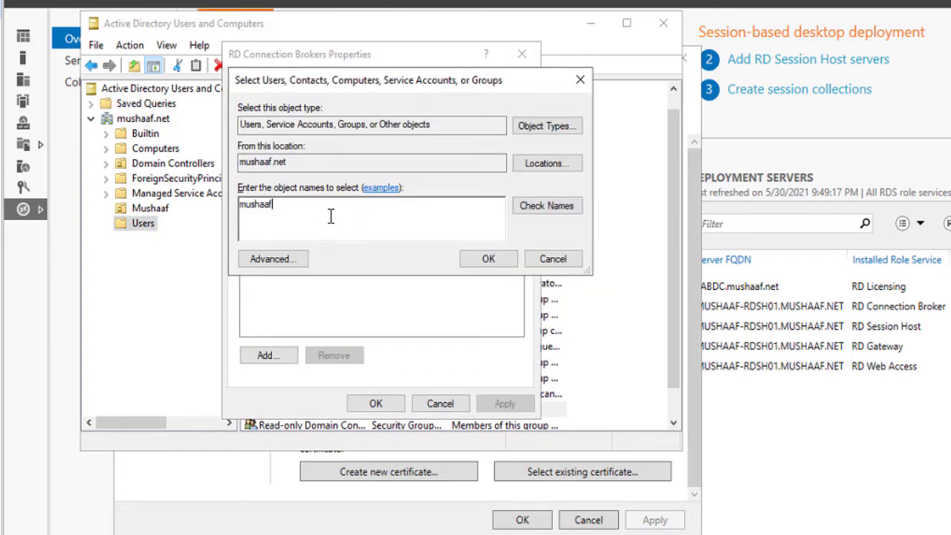
type("-rdsh01")
left_click(564, 208)
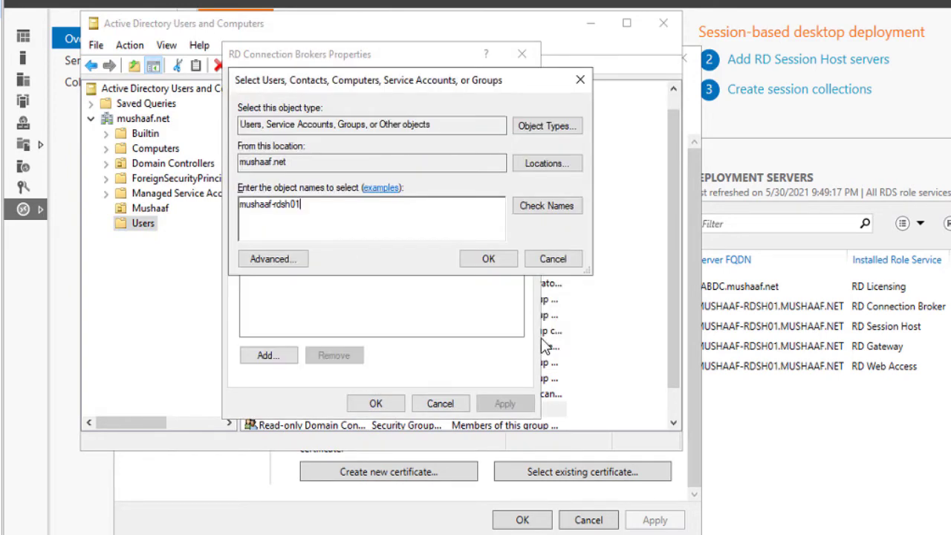
left_click(542, 127)
left_click(252, 214)
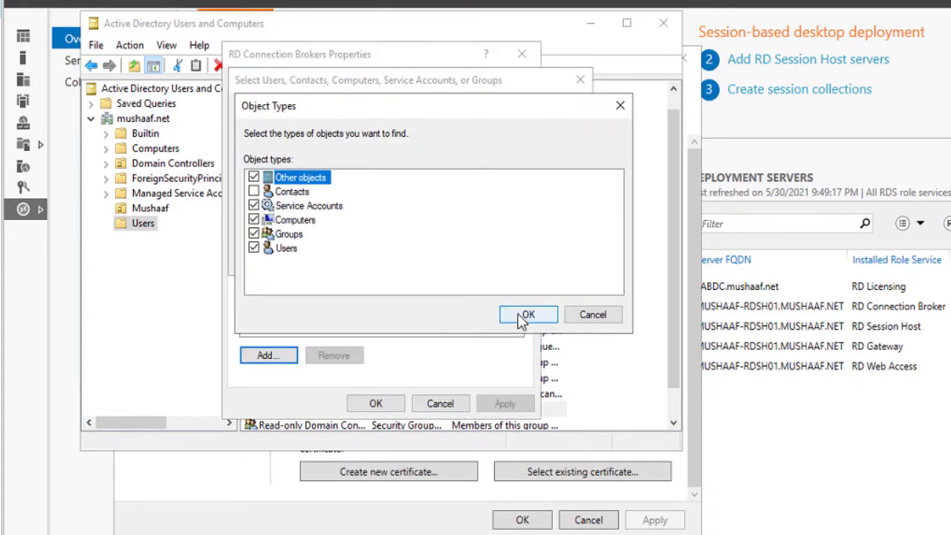
left_click(524, 315)
left_click(547, 206)
left_click(488, 258)
left_click(376, 404)
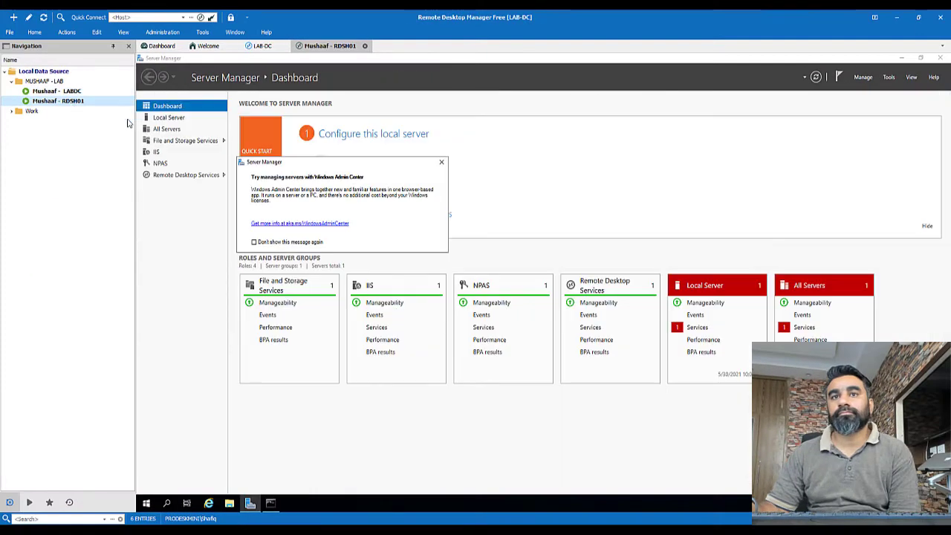
Restart the RDSH01 server.
left_click(147, 503)
left_click(147, 481)
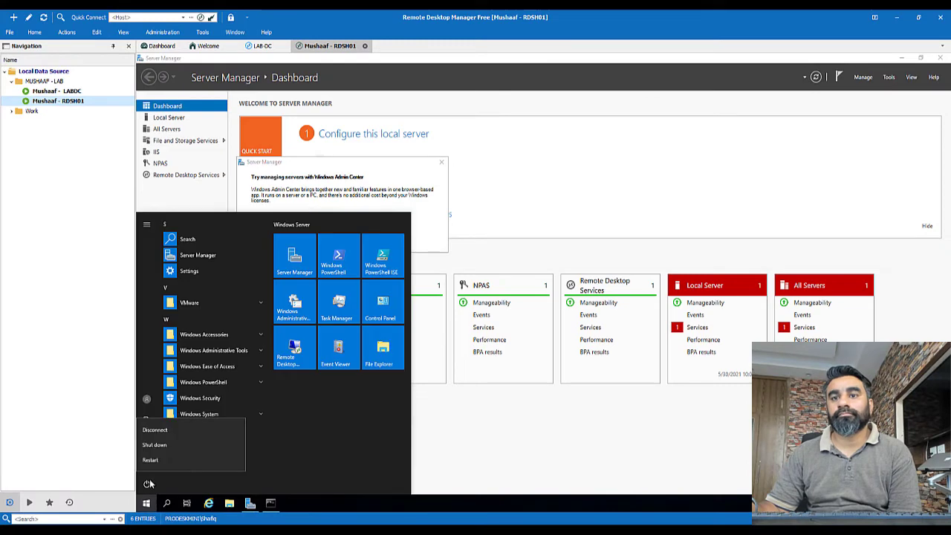
left_click(153, 458)
left_click(262, 458)
On LAB-DC, run the SQL Server 2014 installer from the DVD drive and show Installation options.
left_click(56, 90)
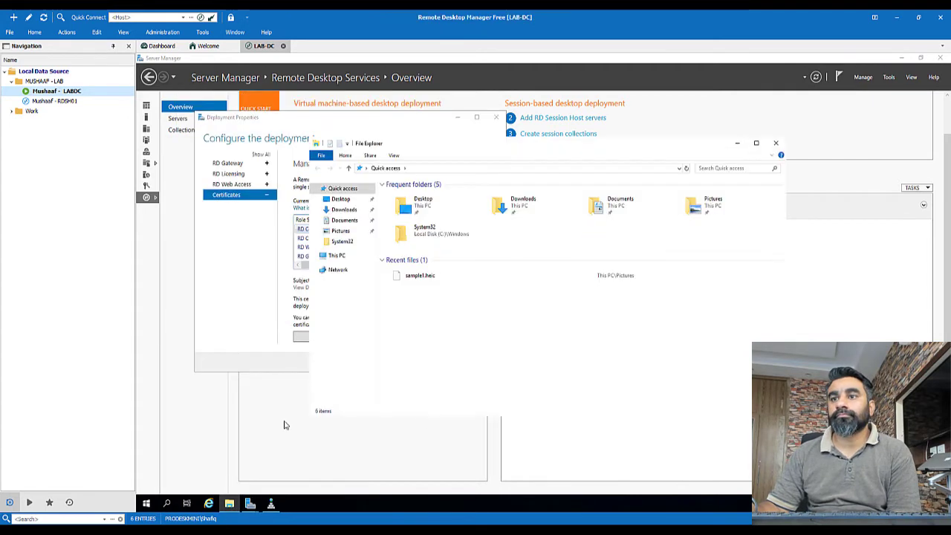
left_click(163, 168)
right_click(334, 183)
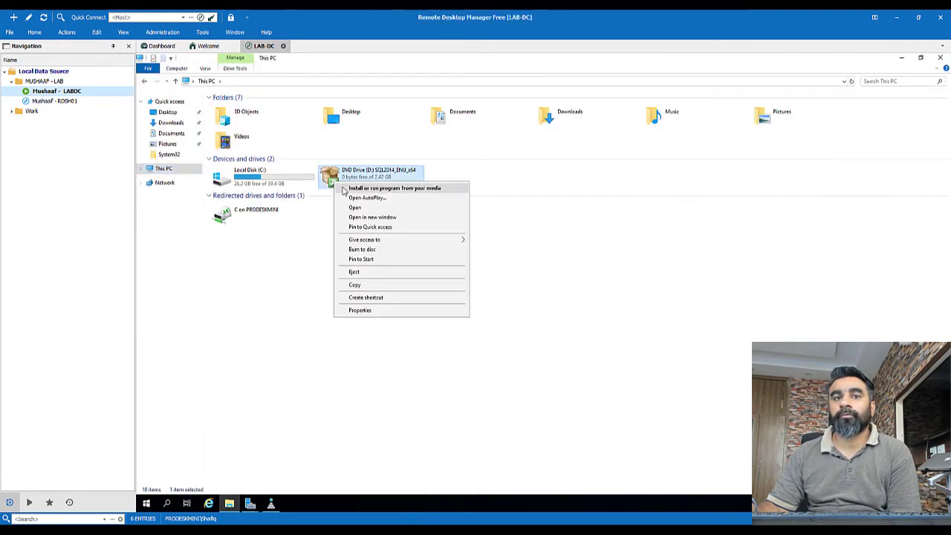
left_click(364, 245)
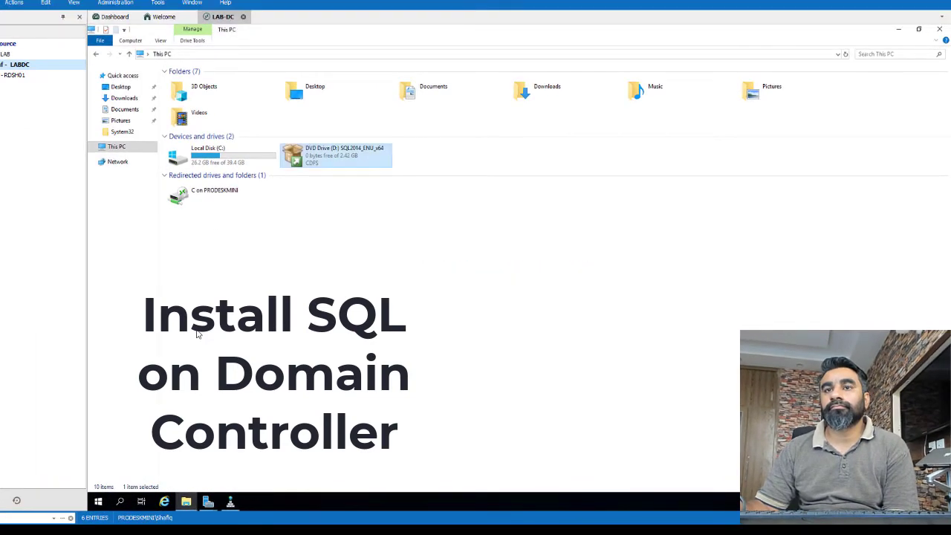
left_click(110, 60)
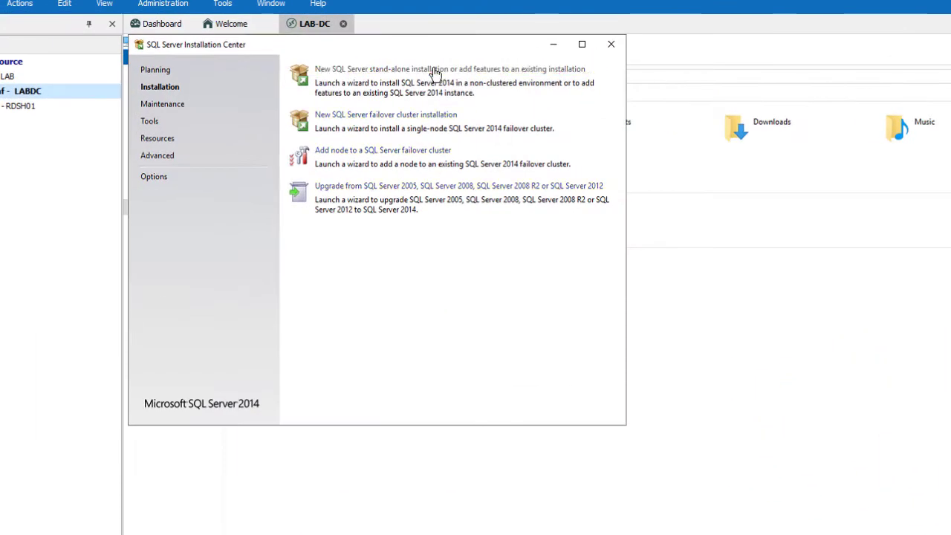
Start a new stand-alone SQL Server installation, accepting the licence and choosing SQL Server Feature Installation.
left_click(338, 55)
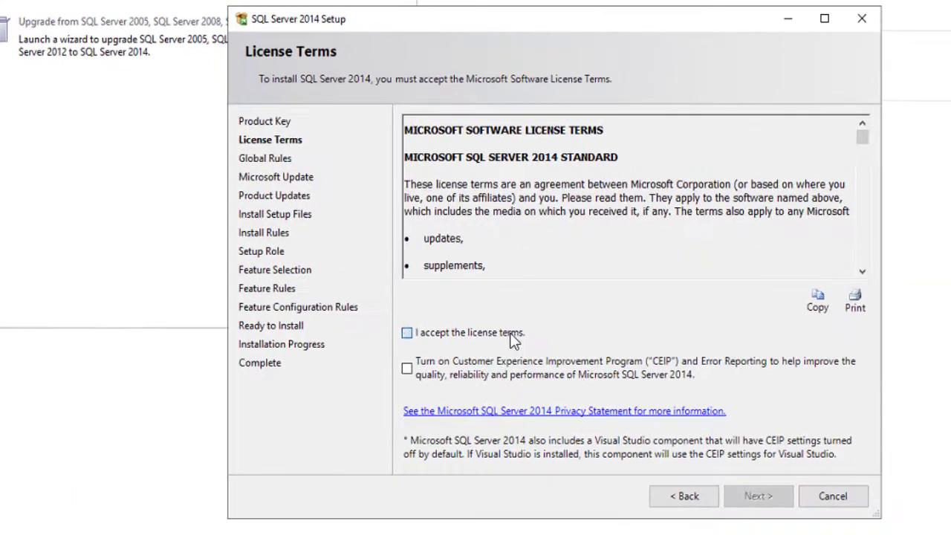
left_click(404, 333)
left_click(755, 499)
left_click(767, 496)
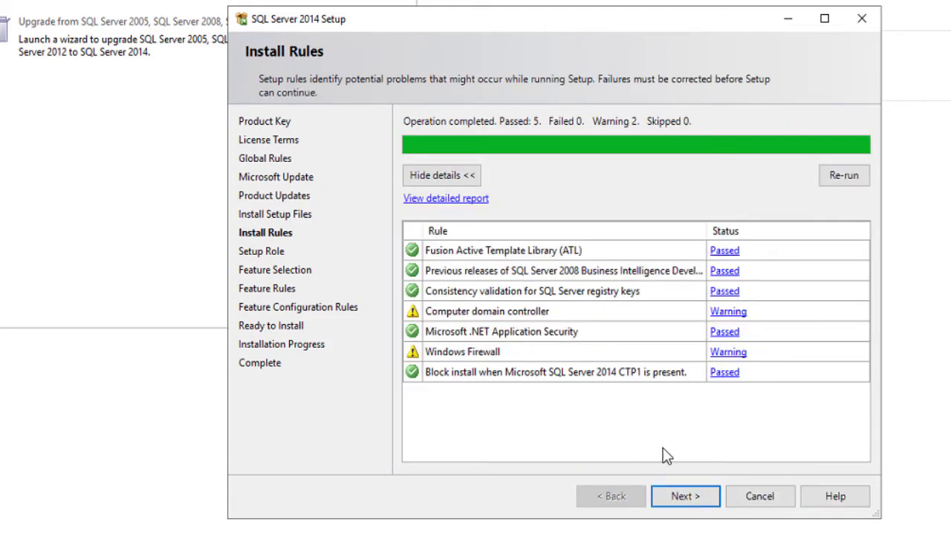
left_click(684, 496)
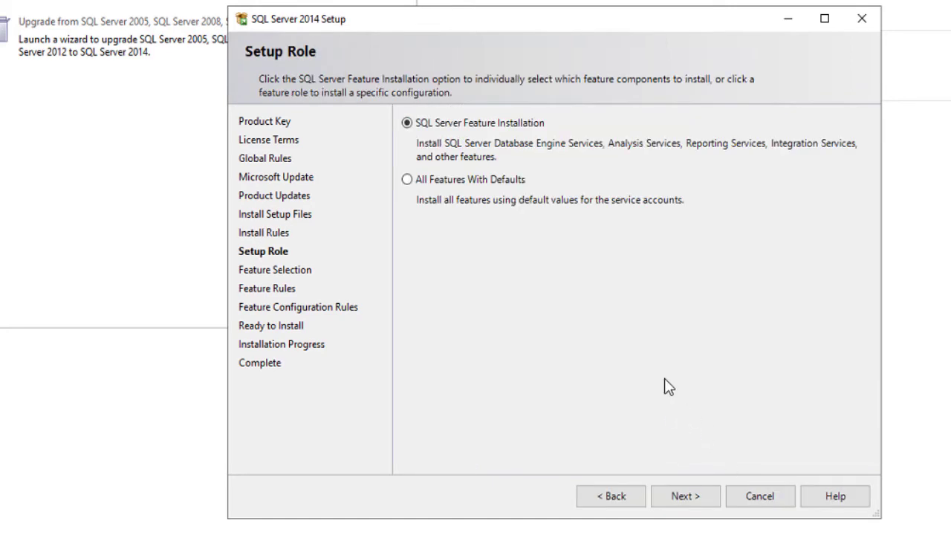
left_click(692, 495)
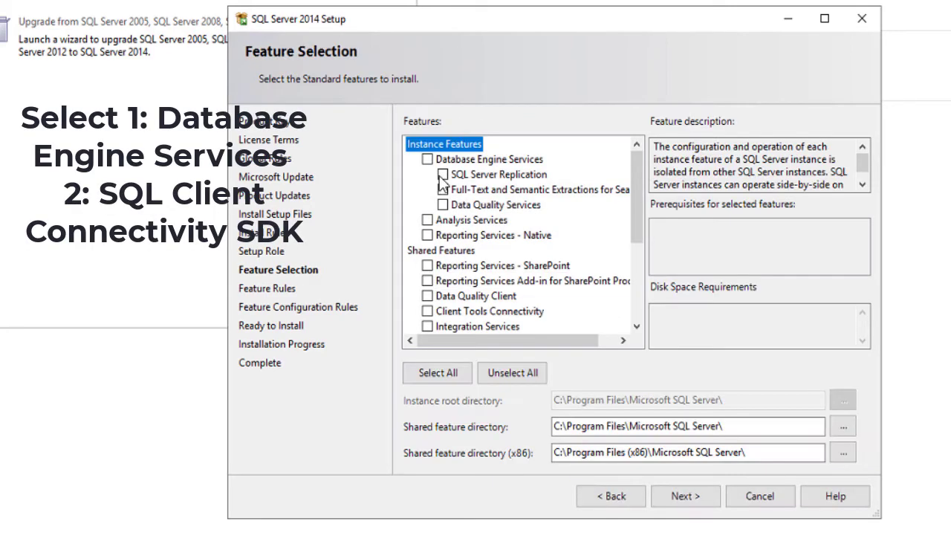
Select Database Engine Services and further features, then open Control Panel's Programs and Features.
left_click(427, 159)
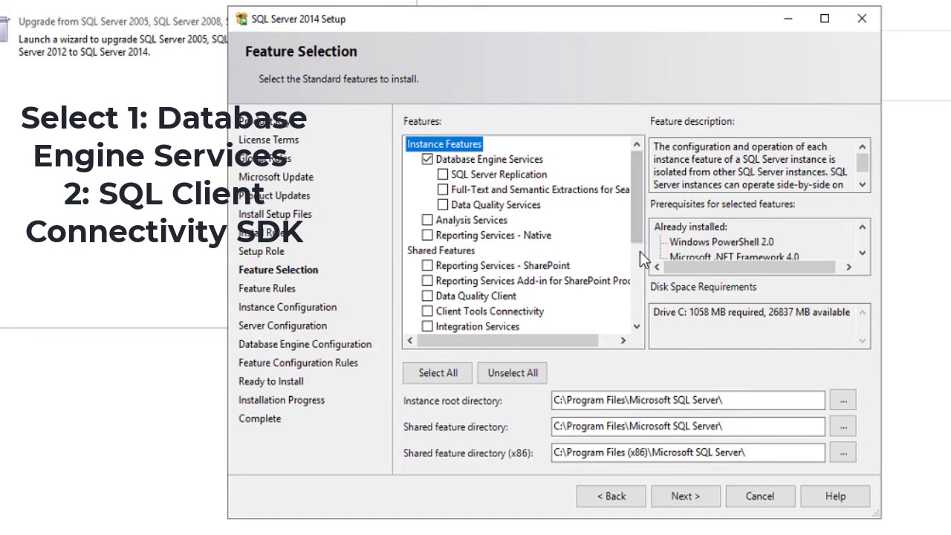
left_click(635, 327)
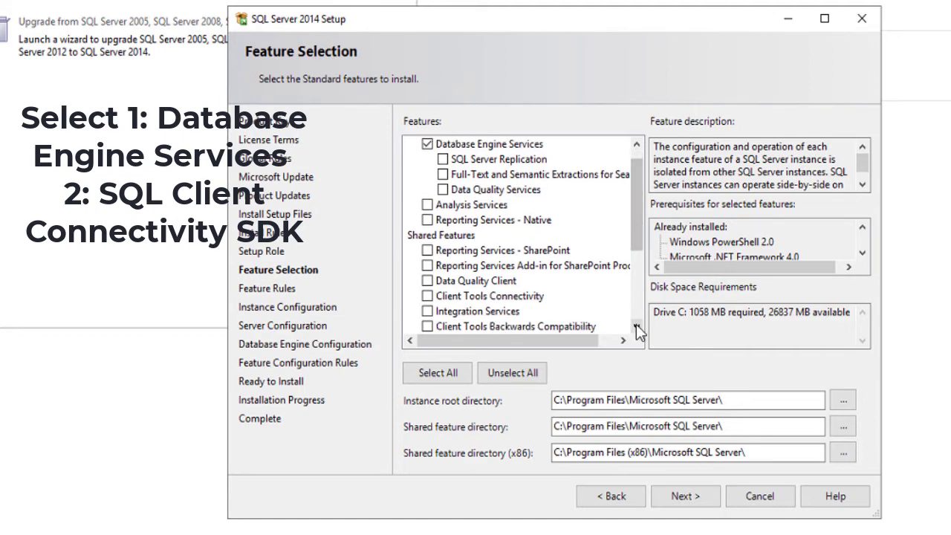
left_click(636, 326)
left_click(635, 327)
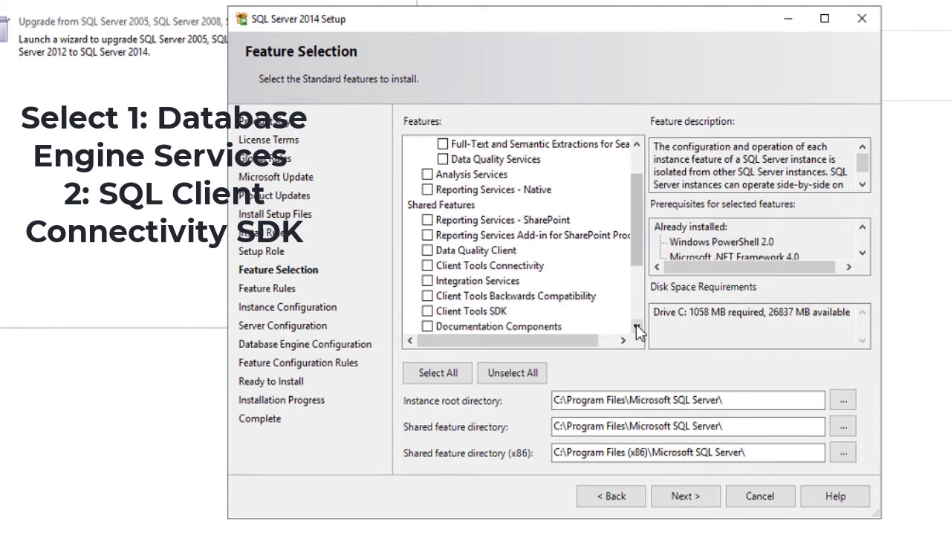
left_click(636, 327)
left_click(635, 327)
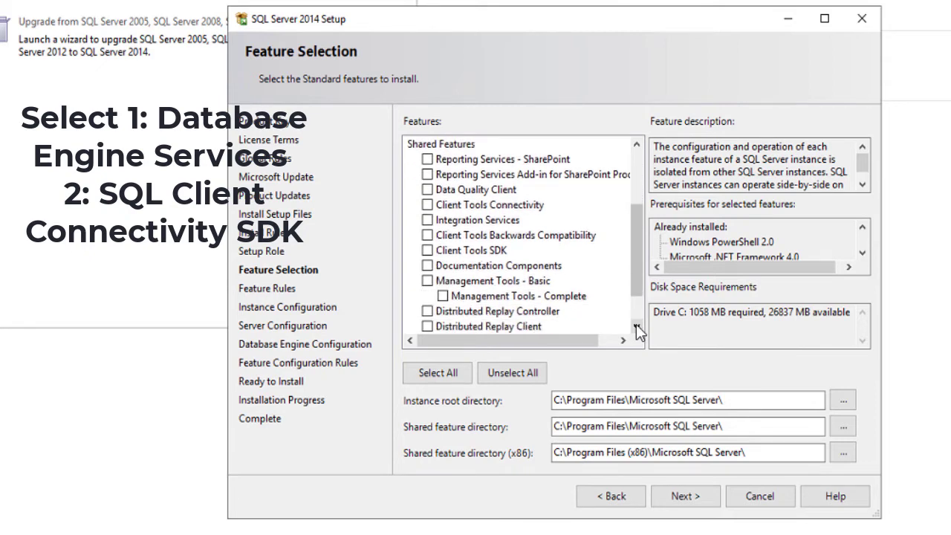
left_click(635, 327)
left_click(636, 327)
left_click(635, 327)
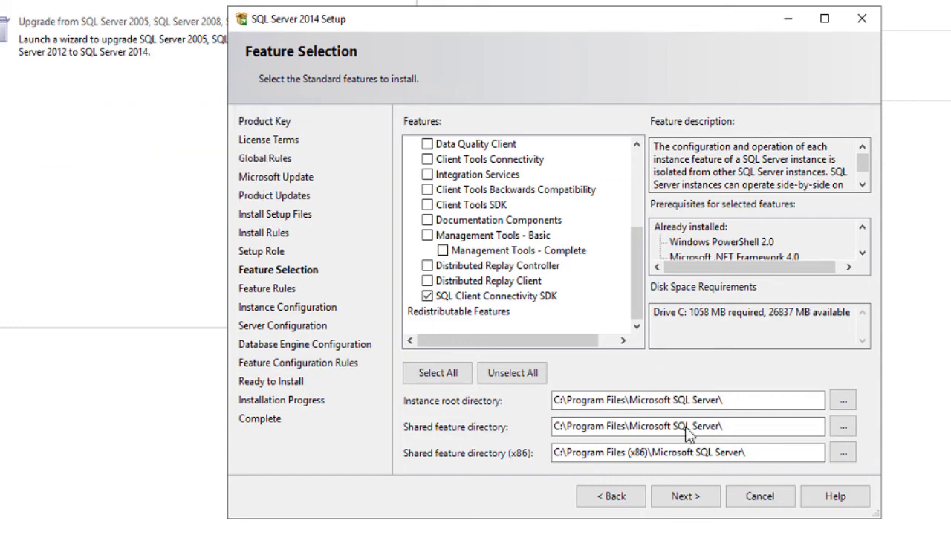
left_click(691, 498)
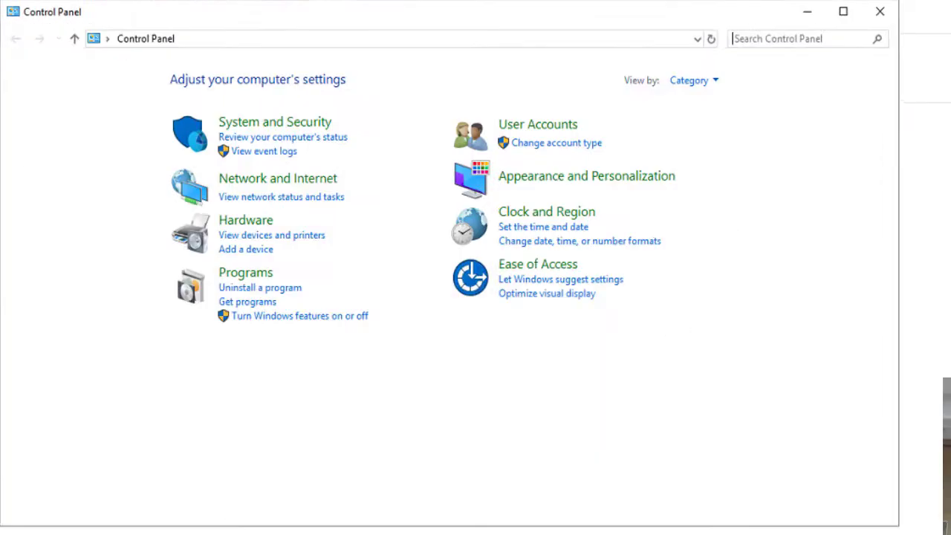
left_click(301, 277)
left_click(186, 165)
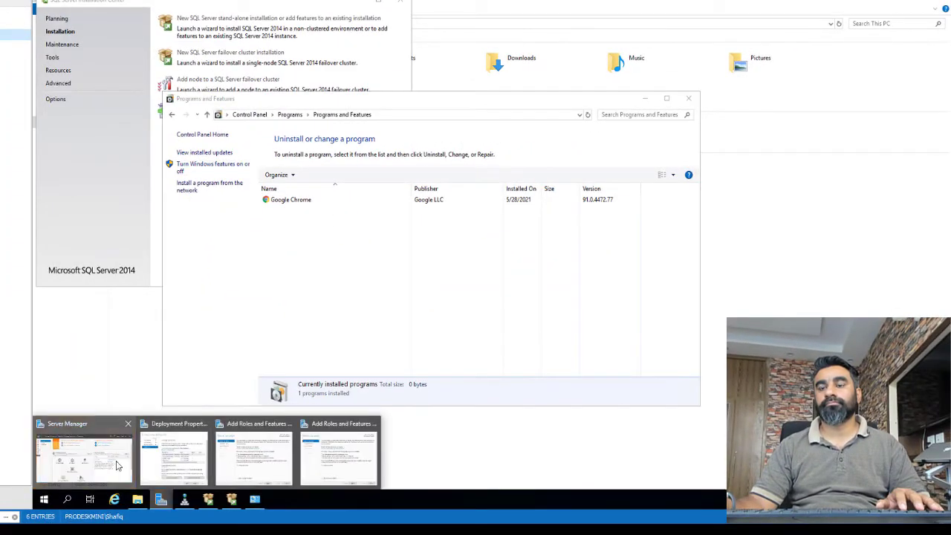
Pick LABDC as destination, skip roles, tick .NET Framework 3.5 Features and start installing.
left_click(338, 453)
left_click(318, 285)
left_click(318, 286)
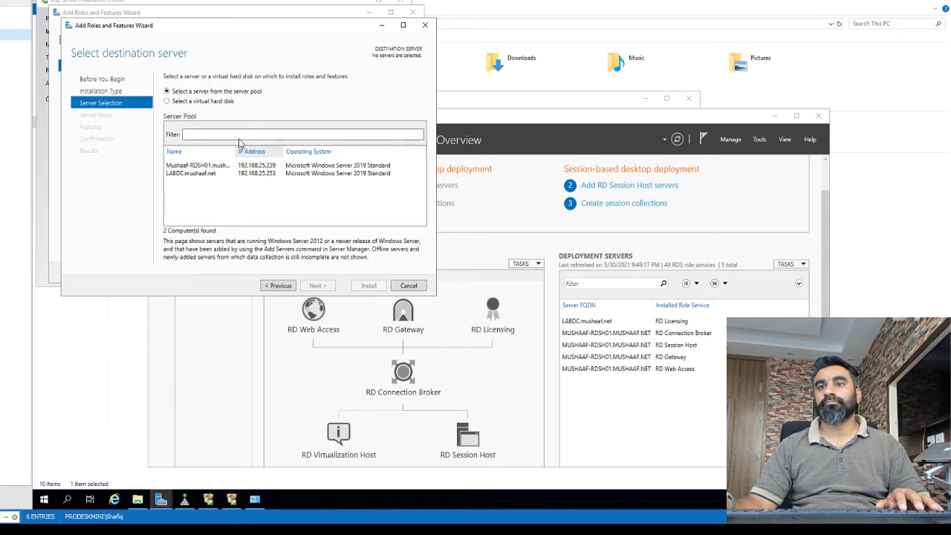
left_click(208, 174)
key("Return")
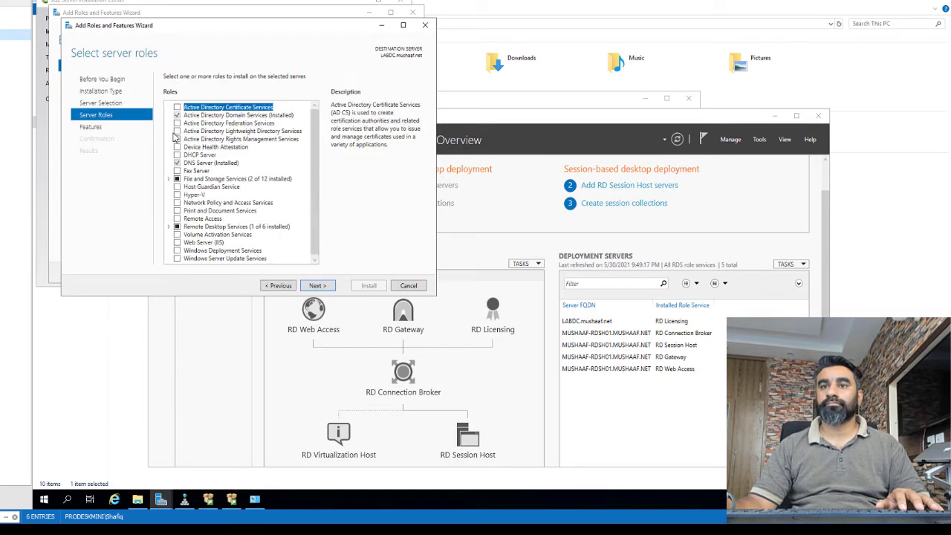
key("Return")
left_click(177, 107)
left_click(321, 288)
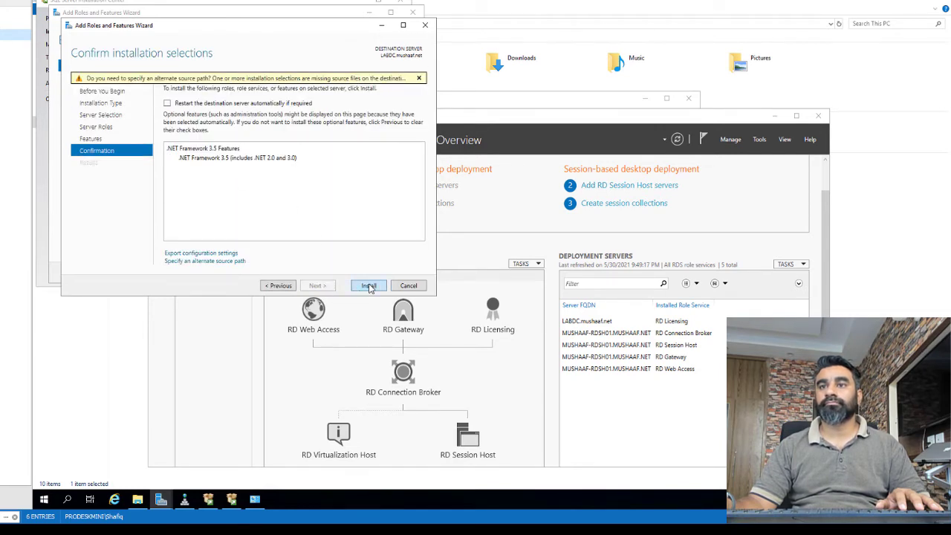
left_click(369, 286)
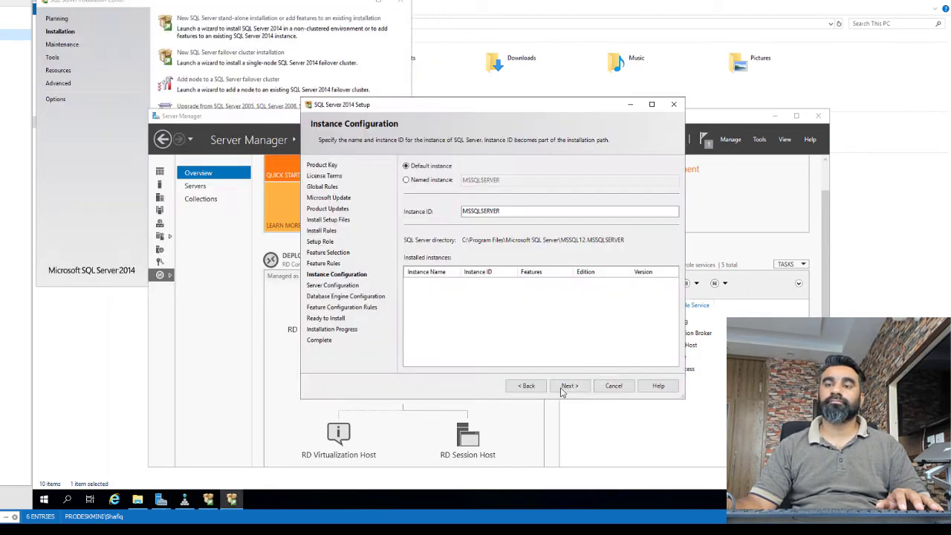
Keep the default instance and set the SQL Server Agent account to NT AUTHORITY\SYSTEM.
left_click(569, 386)
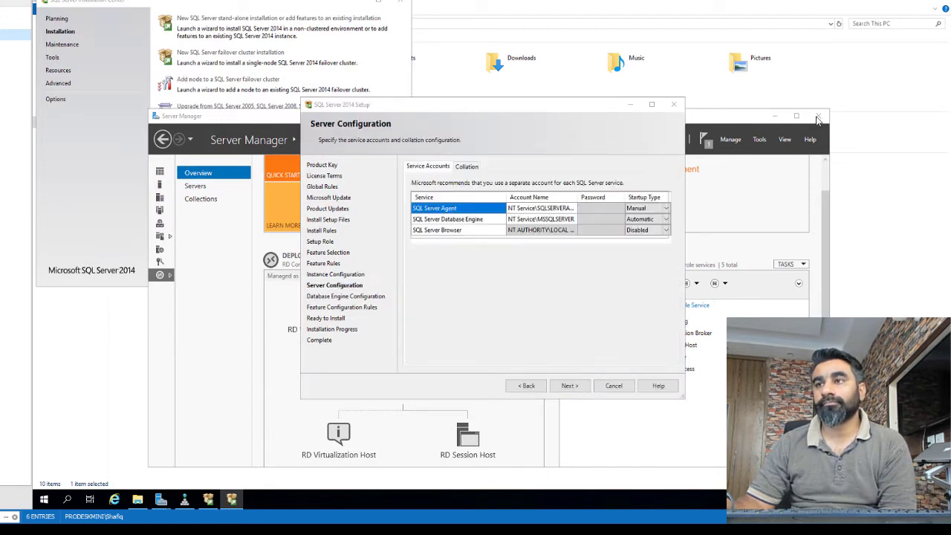
left_click(542, 208)
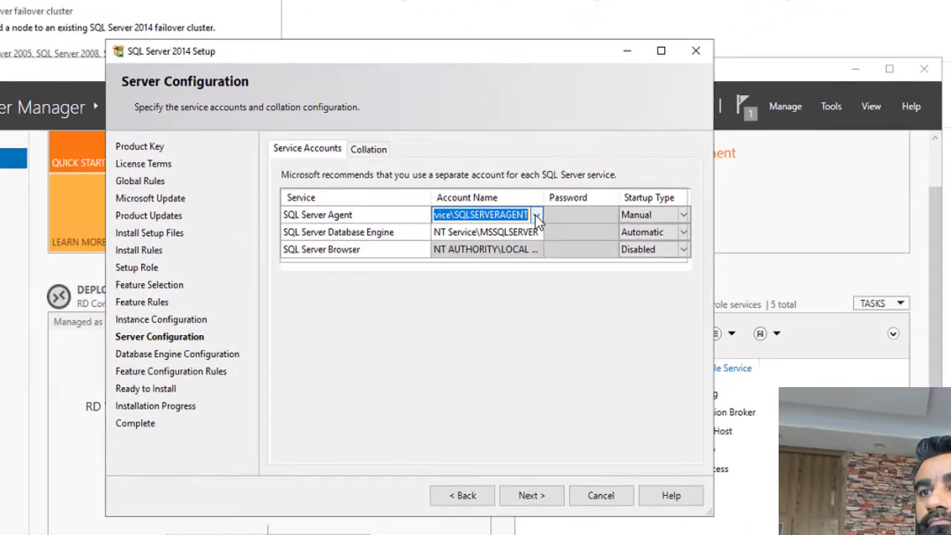
left_click(535, 214)
left_click(482, 232)
type("syste")
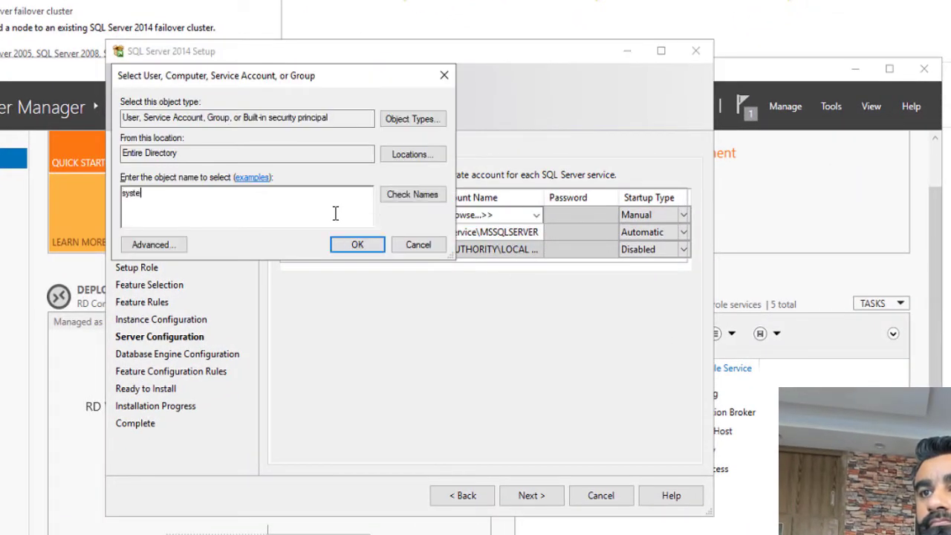
type("m")
left_click(412, 194)
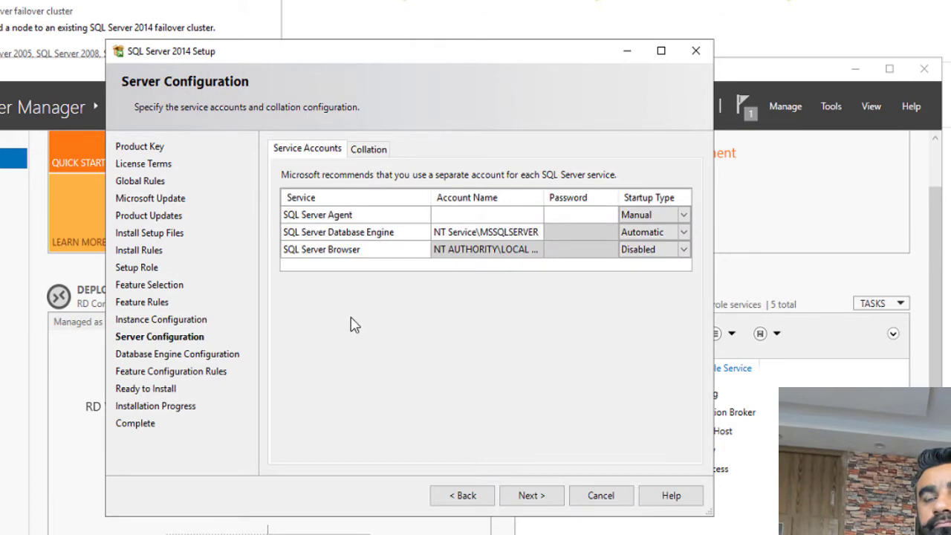
Set the Database Engine service account to NT AUTHORITY\SYSTEM and continue past the credentials error.
left_click(514, 237)
left_click(536, 231)
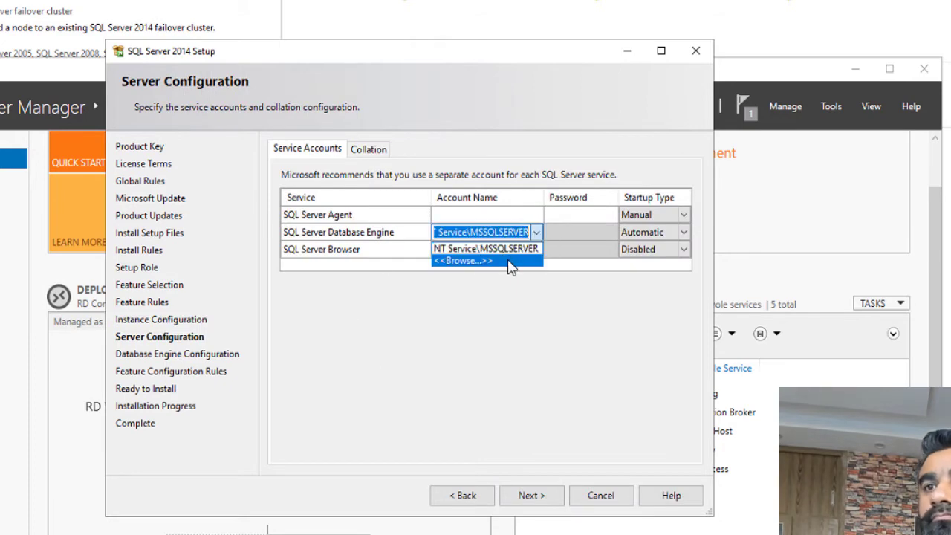
left_click(468, 263)
type("system")
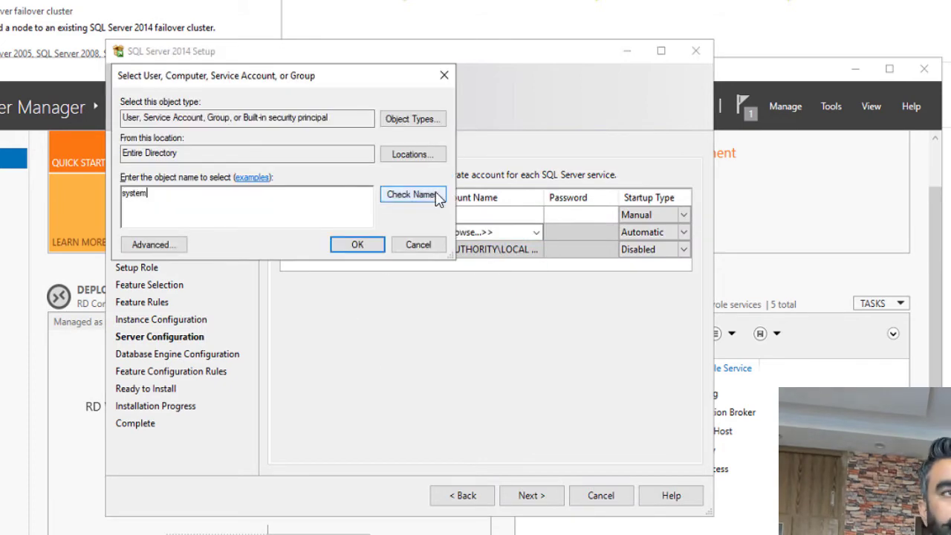
left_click(413, 194)
left_click(357, 244)
left_click(531, 494)
key("Return")
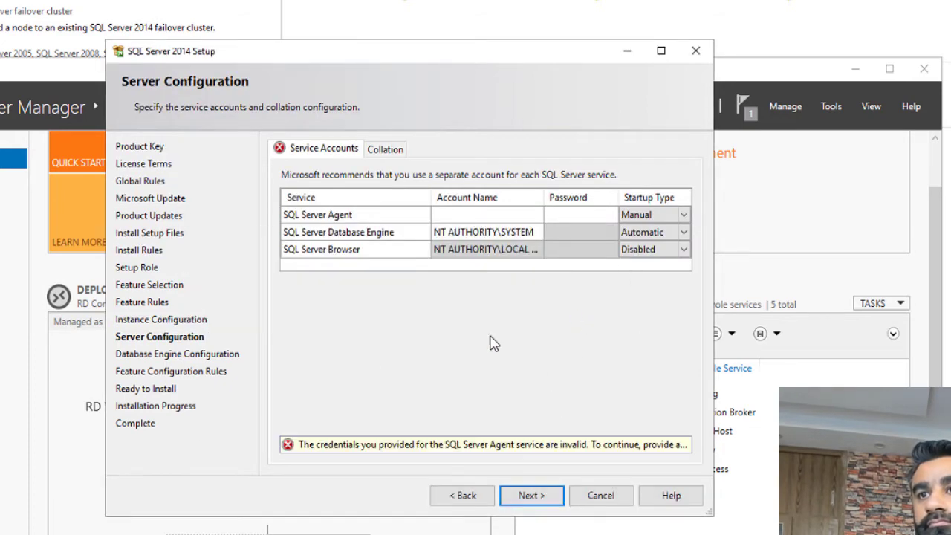
left_click(515, 496)
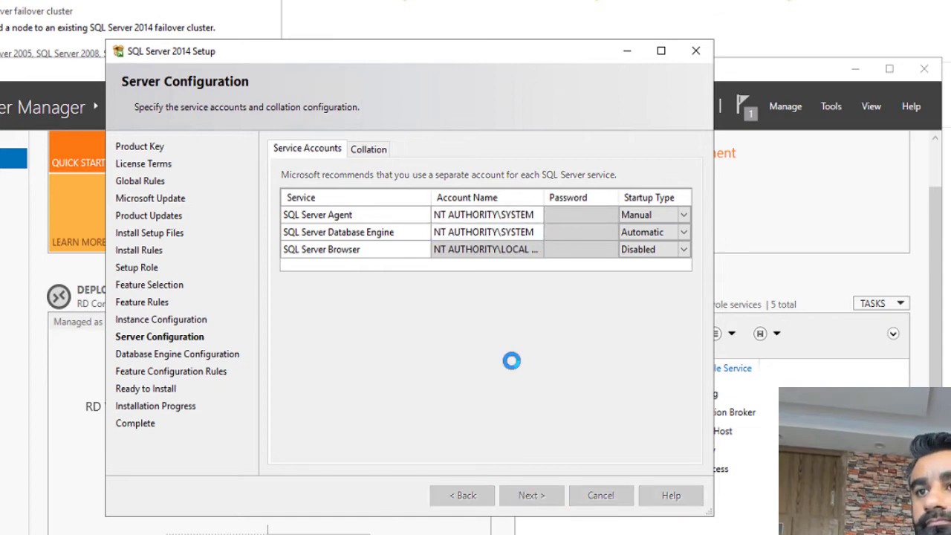
Choose Mixed Mode with an sa password, add the current user as administrator, and install.
left_click(347, 245)
left_click(456, 289)
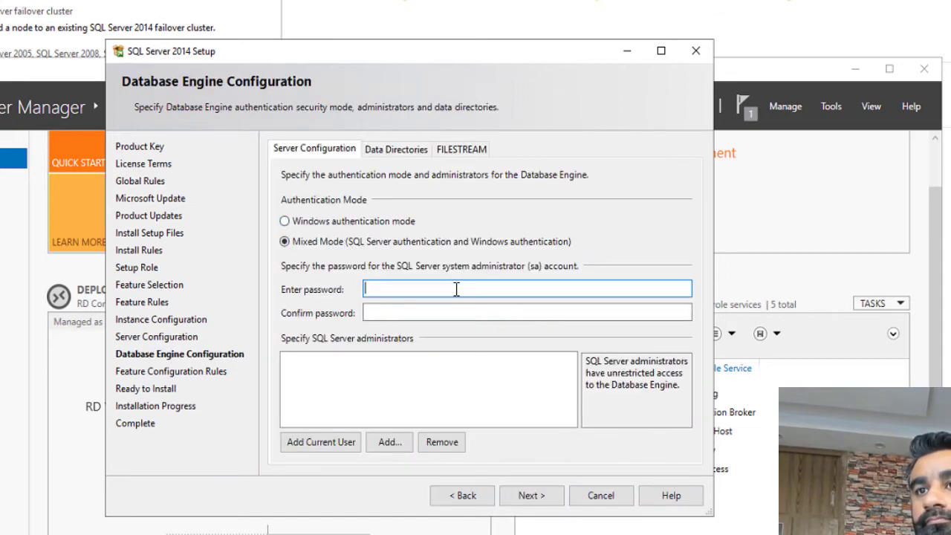
key("Tab")
type("Passw")
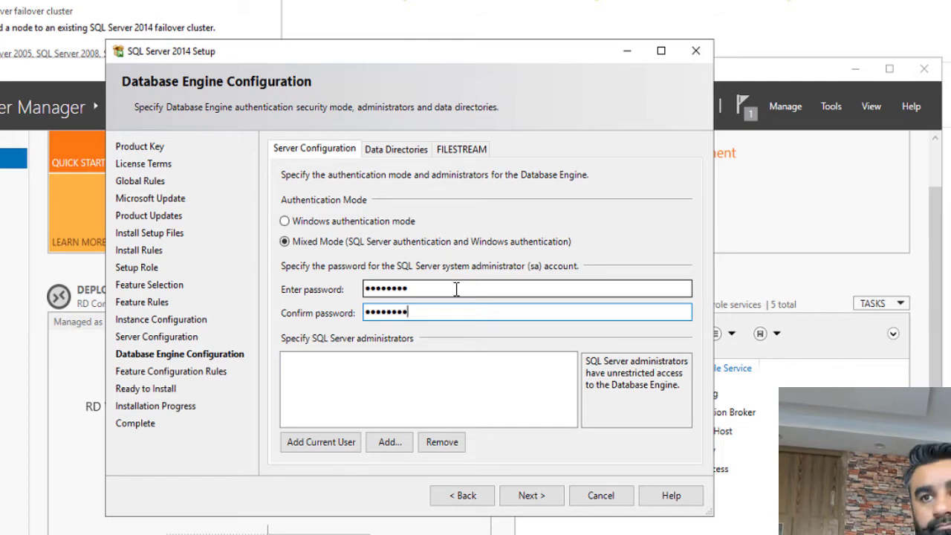
left_click(352, 442)
left_click(527, 496)
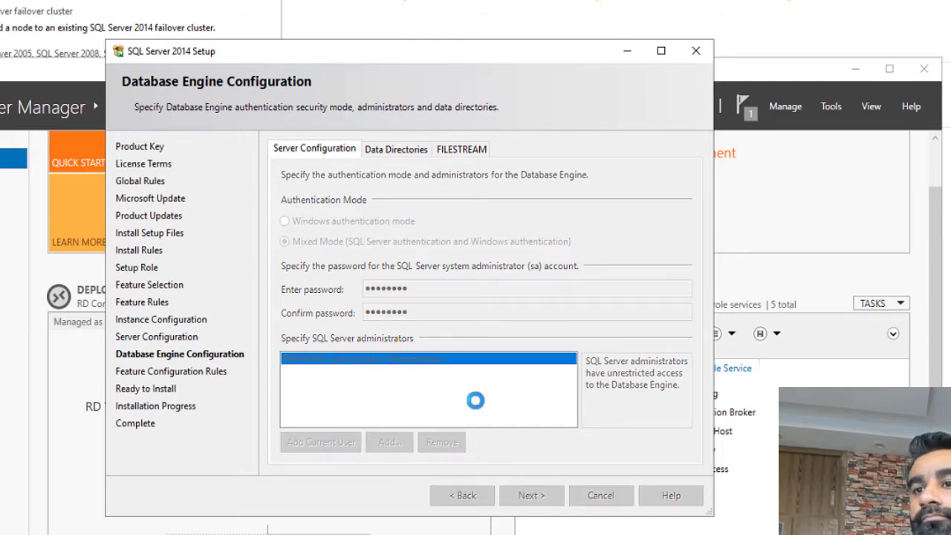
left_click(527, 496)
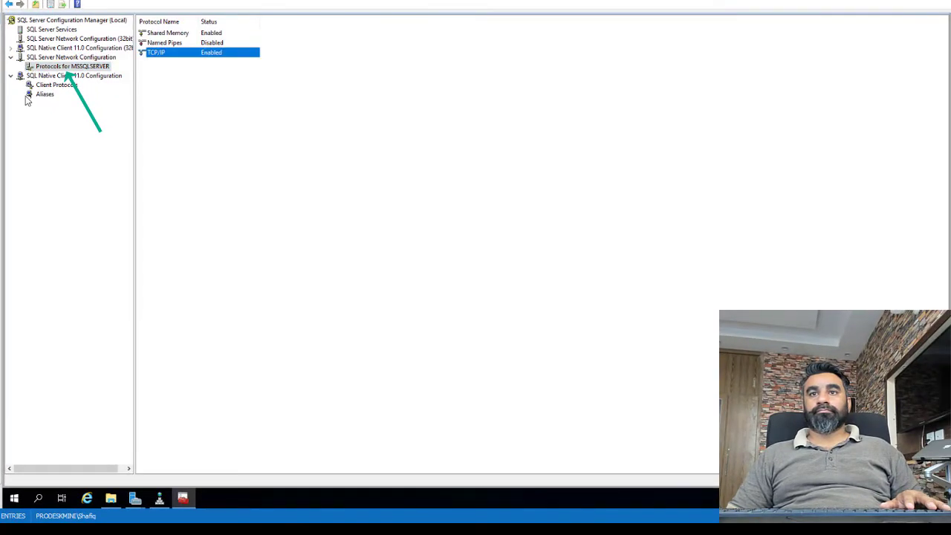
Open Windows Defender Firewall with Advanced Security maximized, showing the Inbound Rules.
left_click(11, 502)
type("firewall")
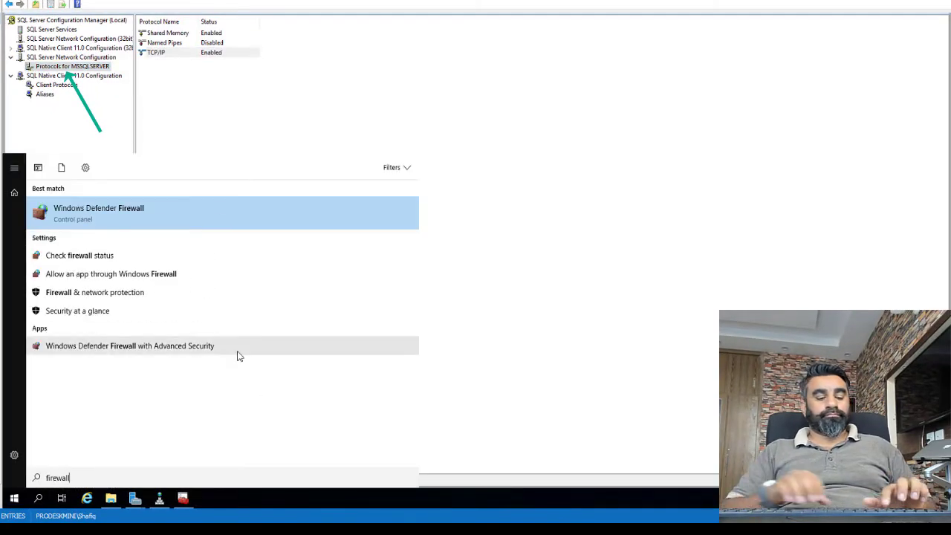
left_click(150, 350)
key("super+Up")
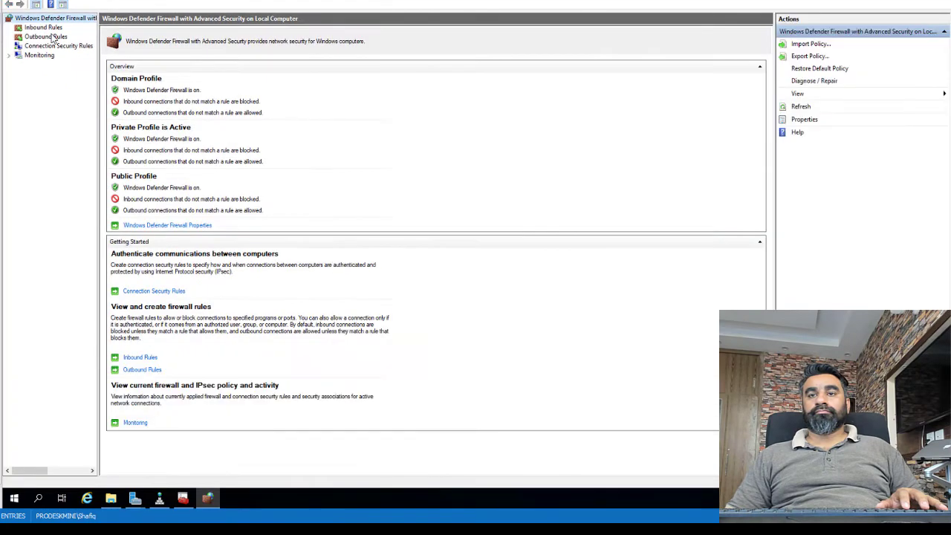
left_click(43, 27)
key("alt+F4")
left_click(13, 500)
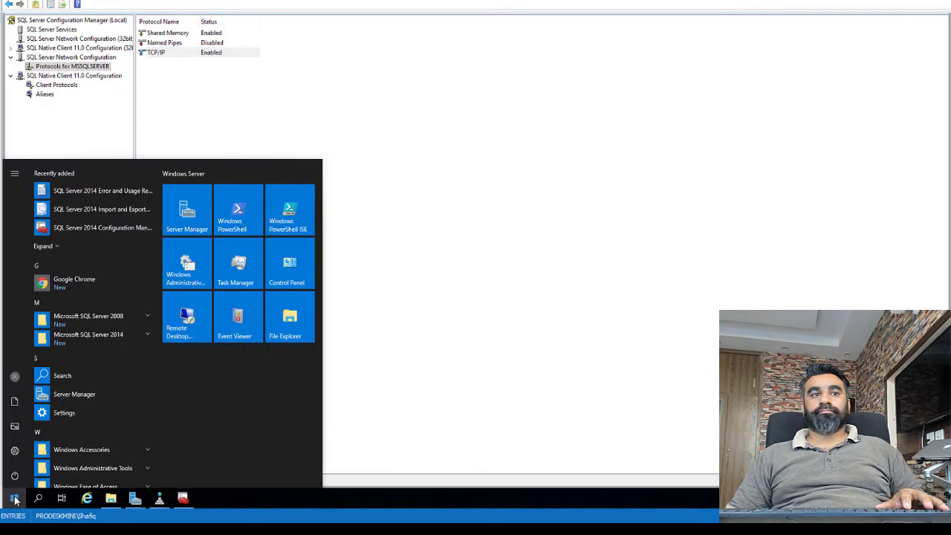
type("firewall")
key("Return")
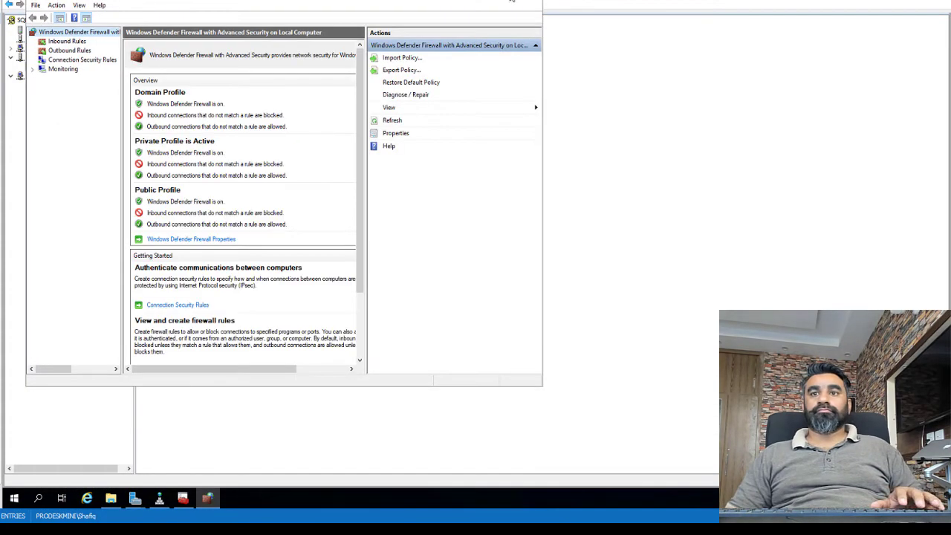
key("super+Up")
left_click(43, 28)
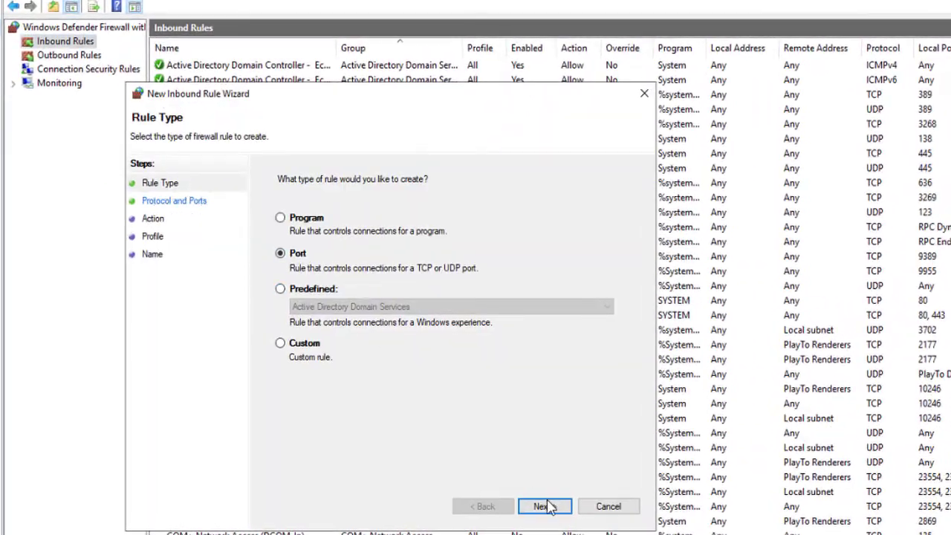
Create inbound port rule SQLSERVER allowing TCP 1433 on all profiles.
left_click(545, 506)
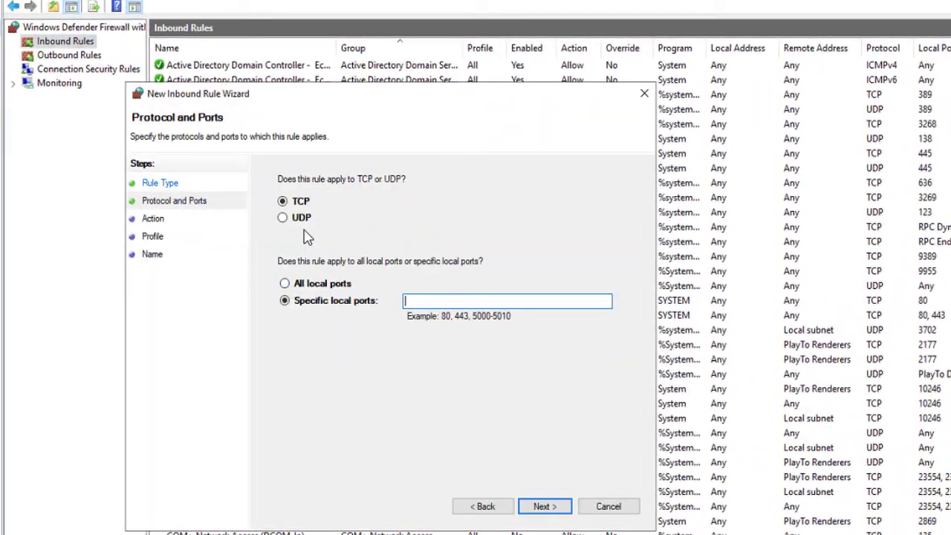
left_click(546, 506)
left_click(550, 506)
left_click(557, 508)
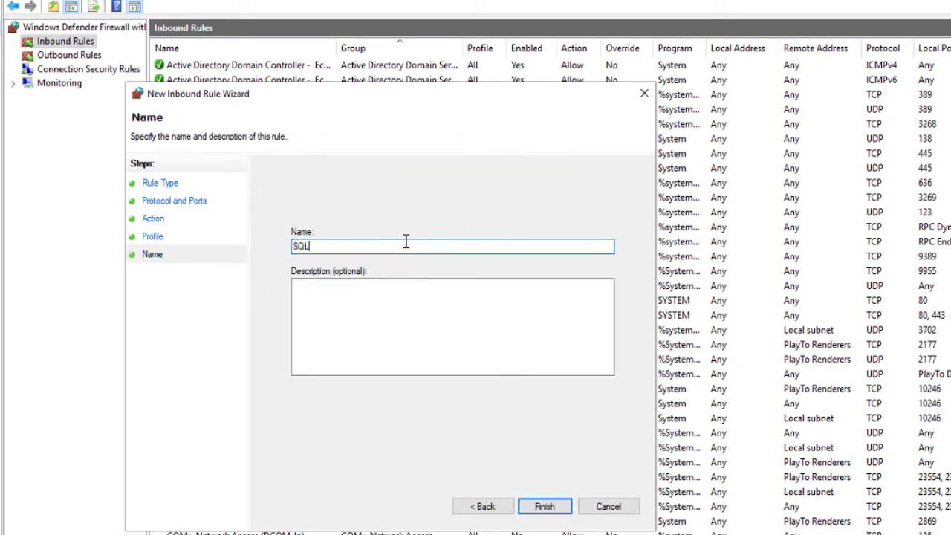
left_click(544, 507)
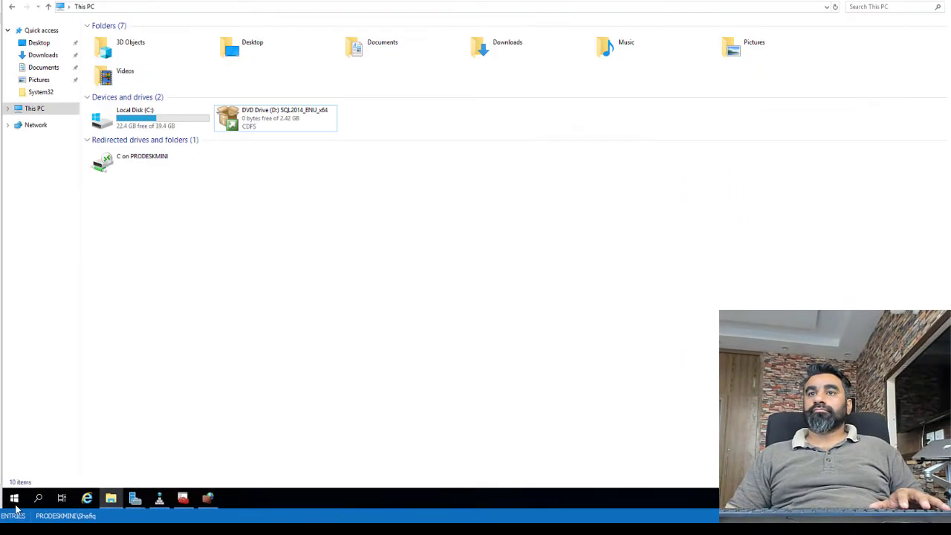
Launch SQL Server Management Studio from the Start menu search.
left_click(14, 502)
type("sql ma")
left_click(177, 255)
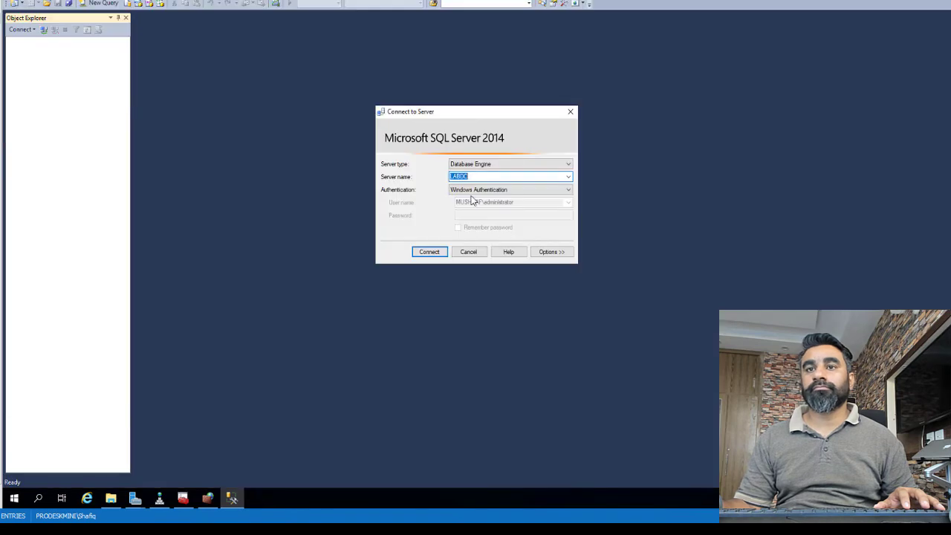
Connect to LABDC and start a new login, trying to look up RD Connection Brokers.
key("Return")
double_click(72, 89)
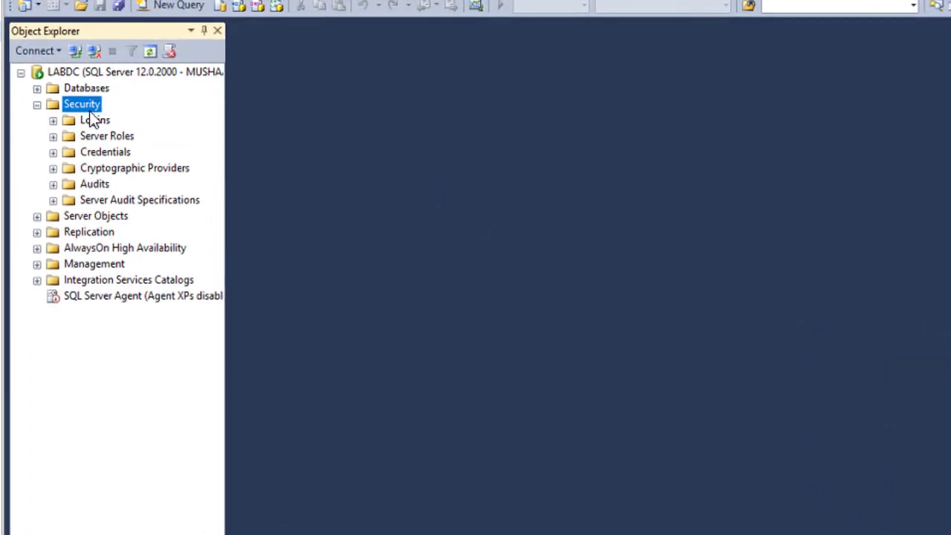
right_click(84, 105)
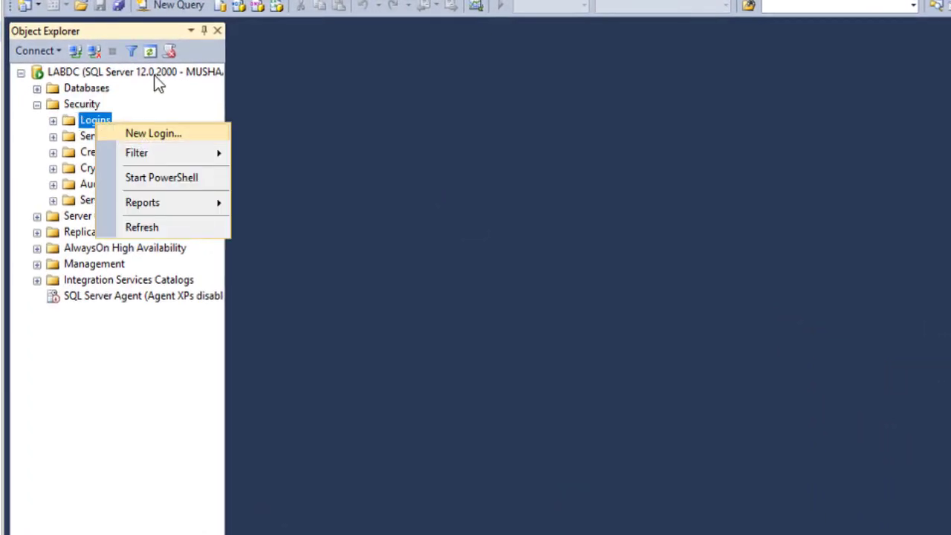
left_click(152, 133)
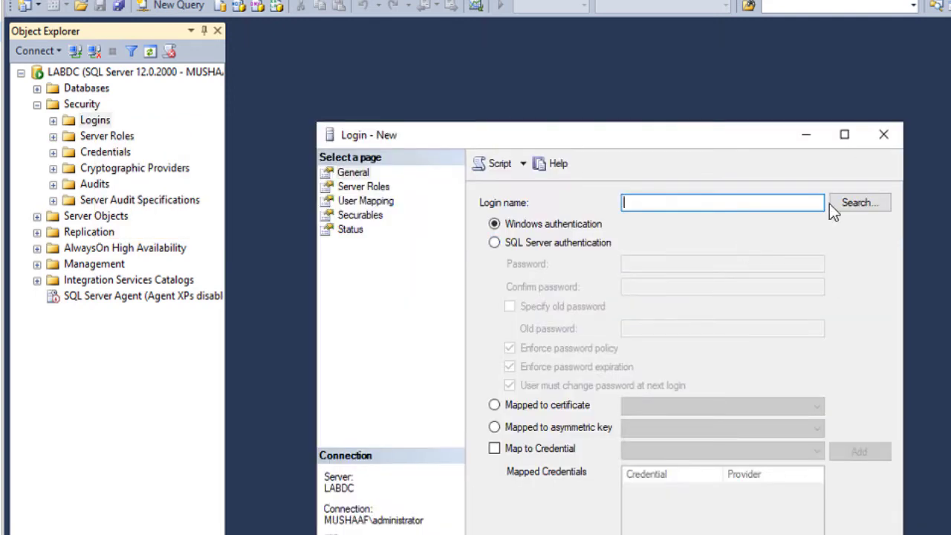
left_click(859, 202)
type("RD Connection Brokers")
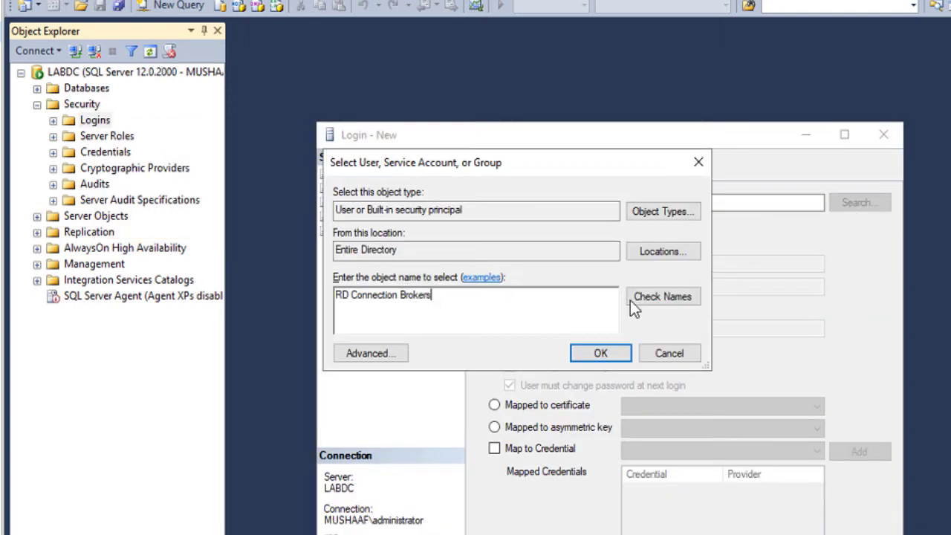
left_click(629, 298)
left_click(496, 285)
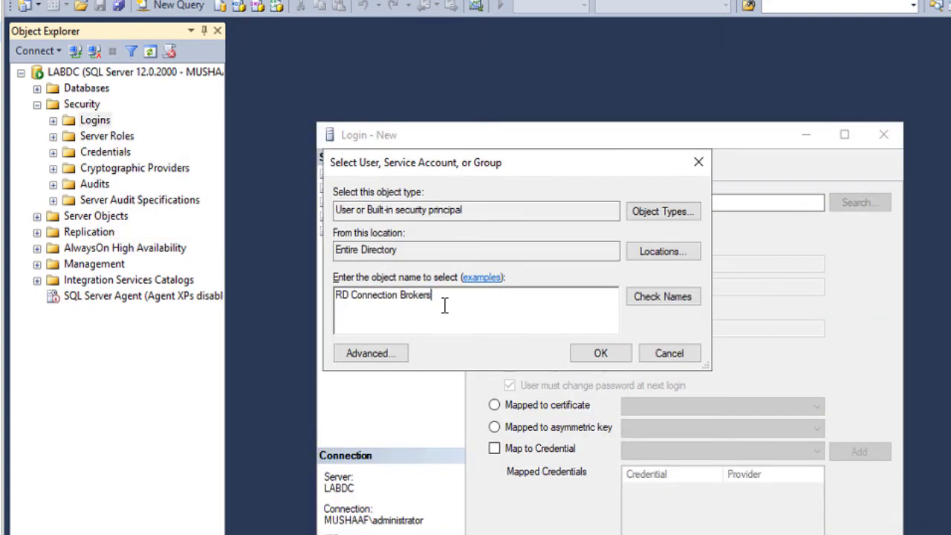
Search the domain including Groups to resolve RD Connection Brokers as the login name.
left_click(671, 252)
left_click(383, 281)
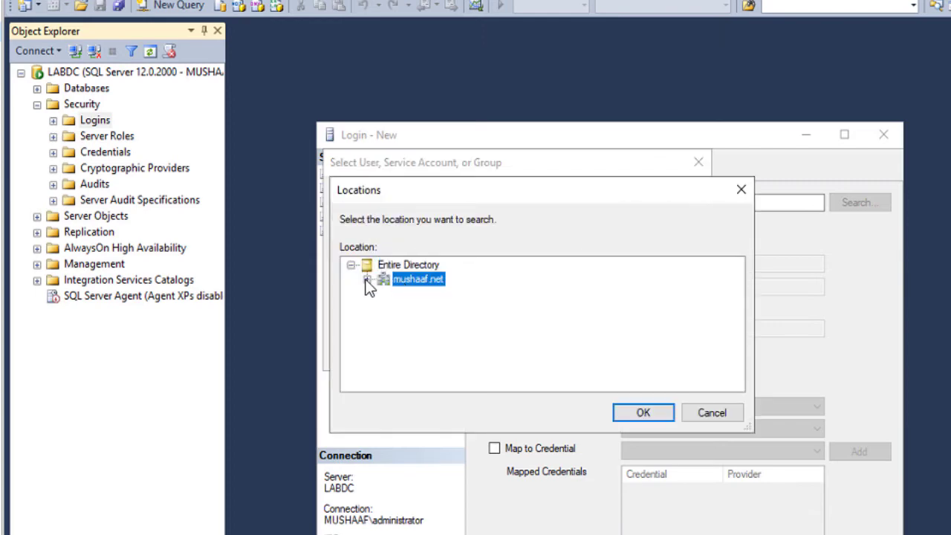
left_click(643, 413)
left_click(661, 212)
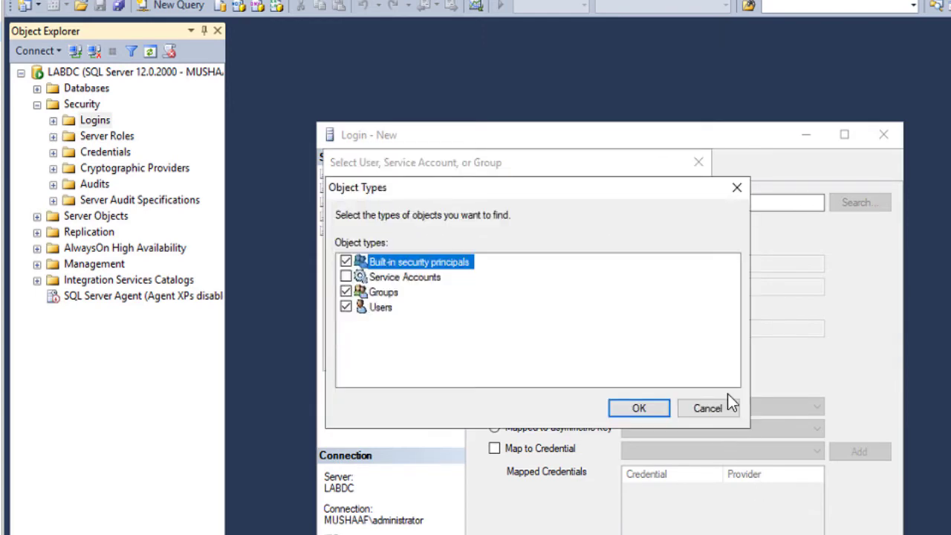
left_click(639, 407)
left_click(645, 295)
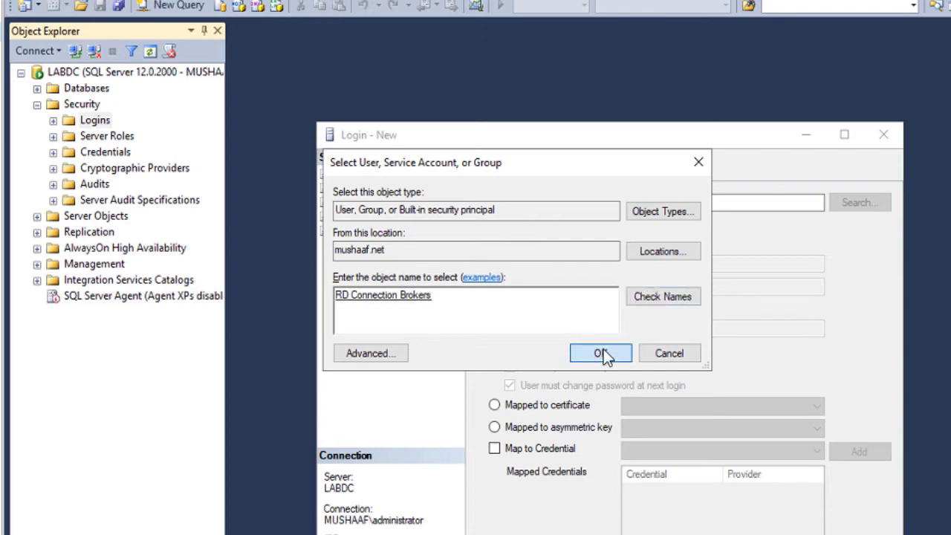
left_click(601, 354)
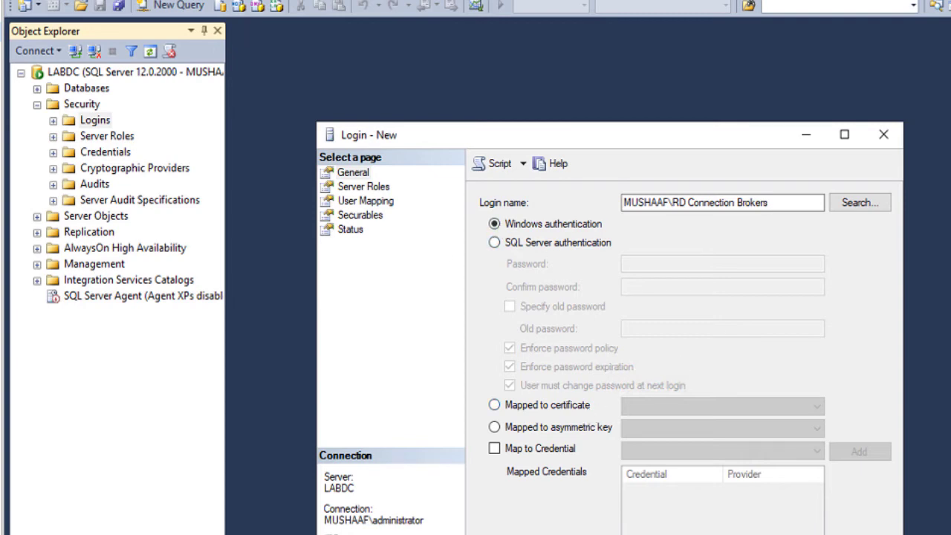
Grant the login the dbcreator server role and create it.
left_click(364, 187)
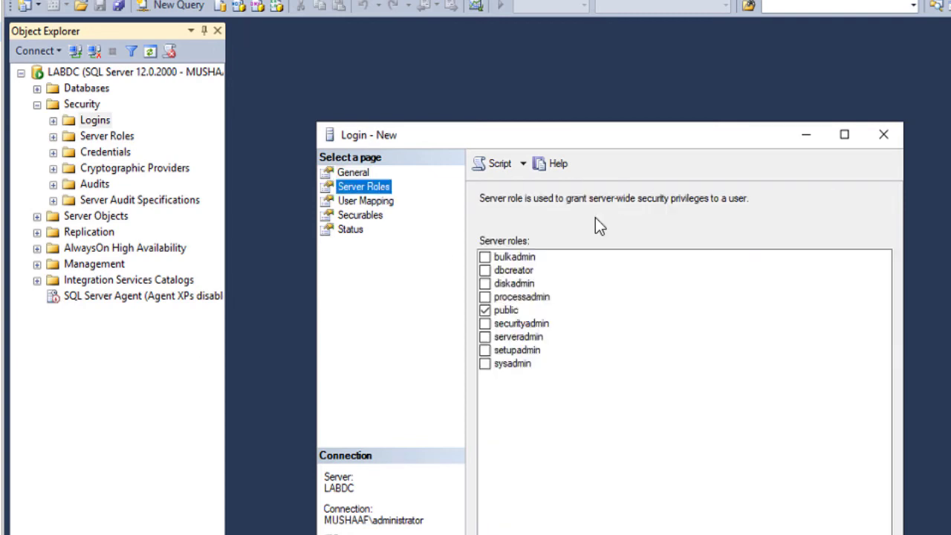
left_click(483, 272)
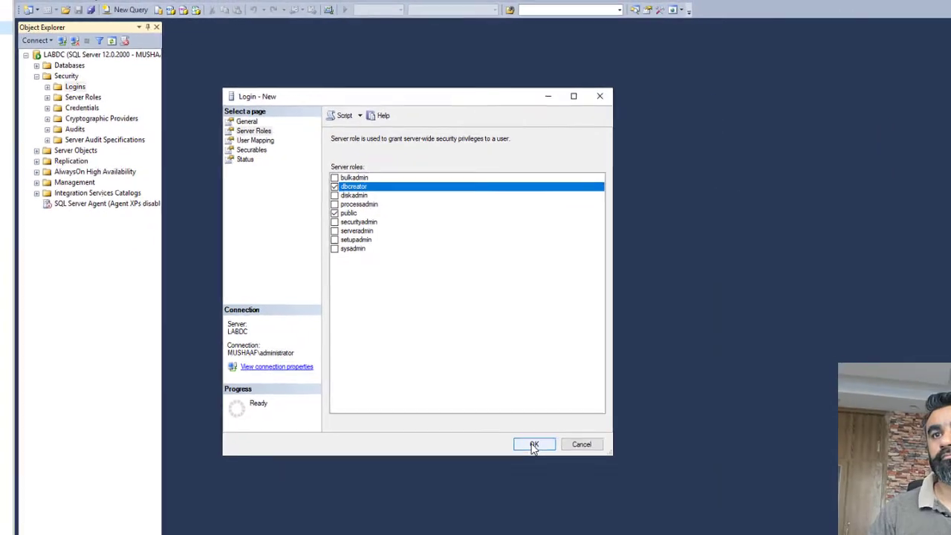
left_click(535, 503)
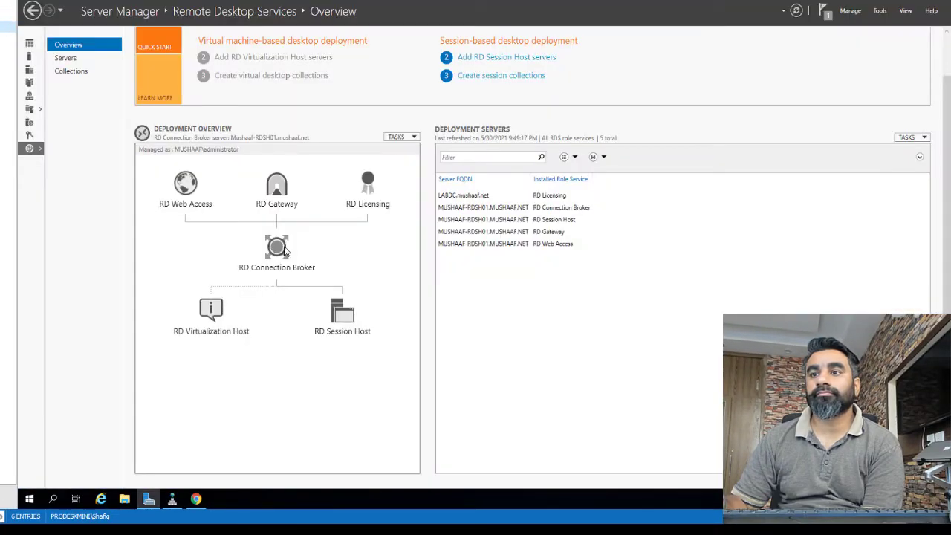
Start broker high availability with a dedicated database server and DNS name RDS-IT.Mushaaf.net.
right_click(284, 253)
left_click(316, 248)
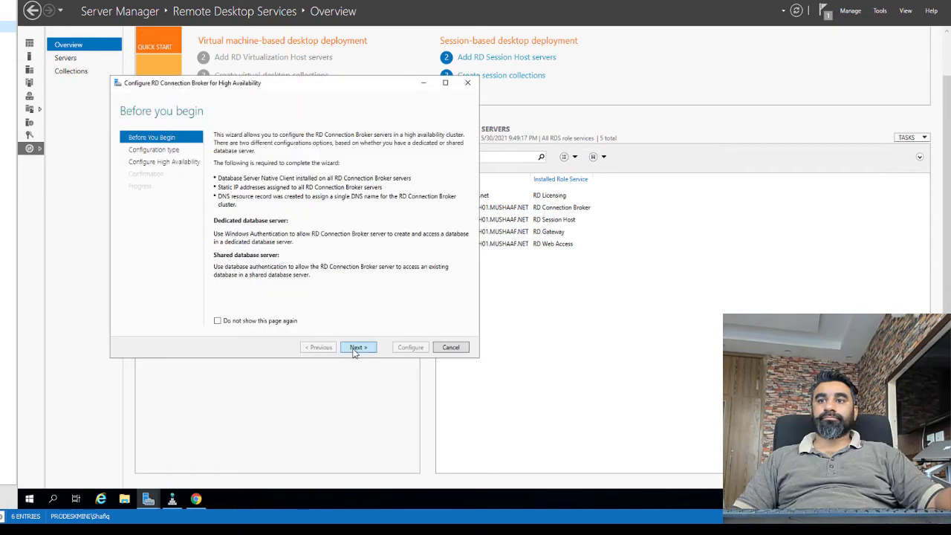
left_click(357, 348)
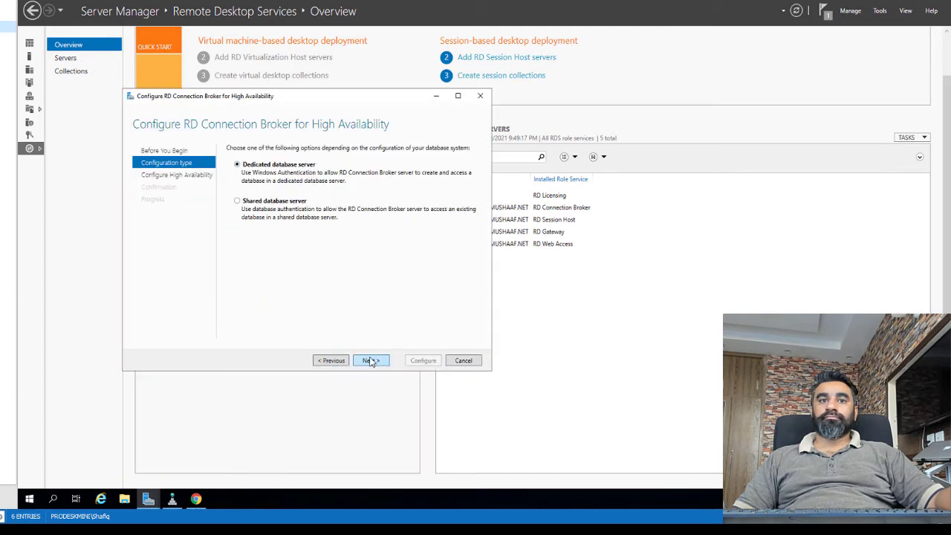
left_click(331, 360)
left_click(371, 361)
left_click(371, 360)
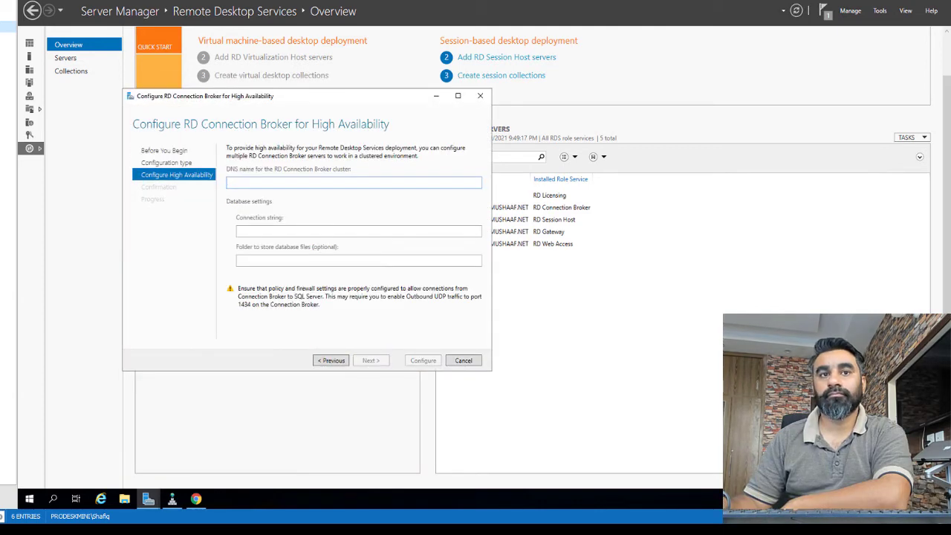
type("RDS-IT")
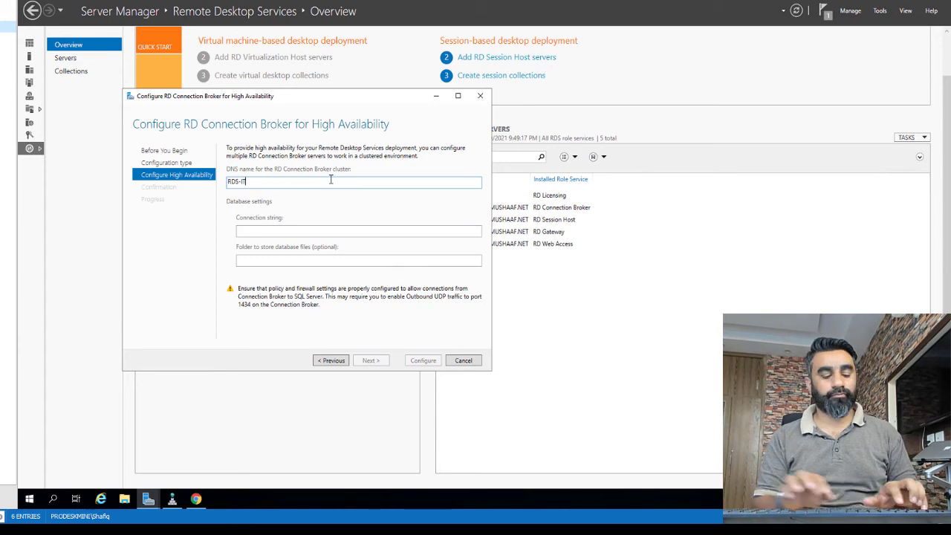
type(".Mushaaf.net")
key("Tab")
key("Tab")
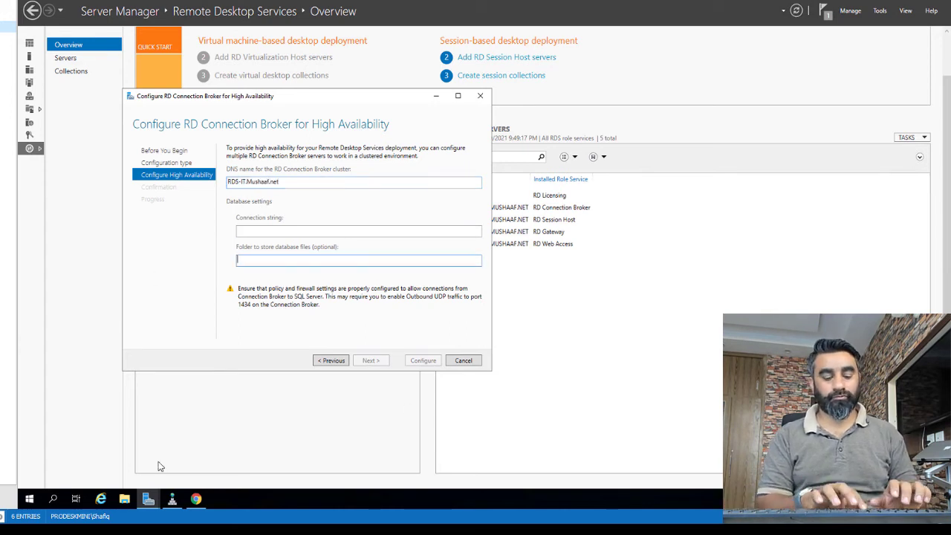
Set the database files folder to C:\Program Files\Microsoft SQL Server\MSSQL12.MSSQLSERVER\MSSQL.
key("super+e")
left_click(49, 115)
double_click(153, 129)
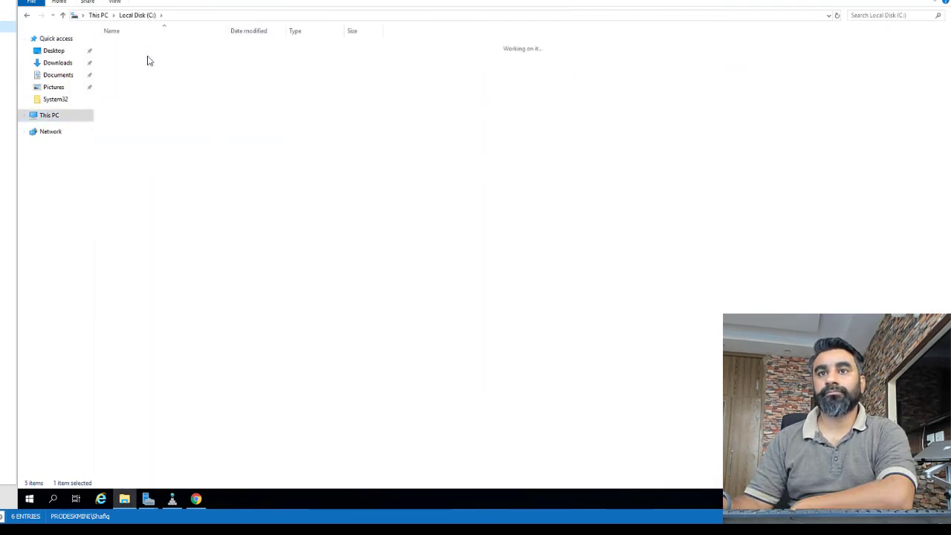
double_click(148, 56)
double_click(148, 96)
double_click(145, 106)
double_click(130, 45)
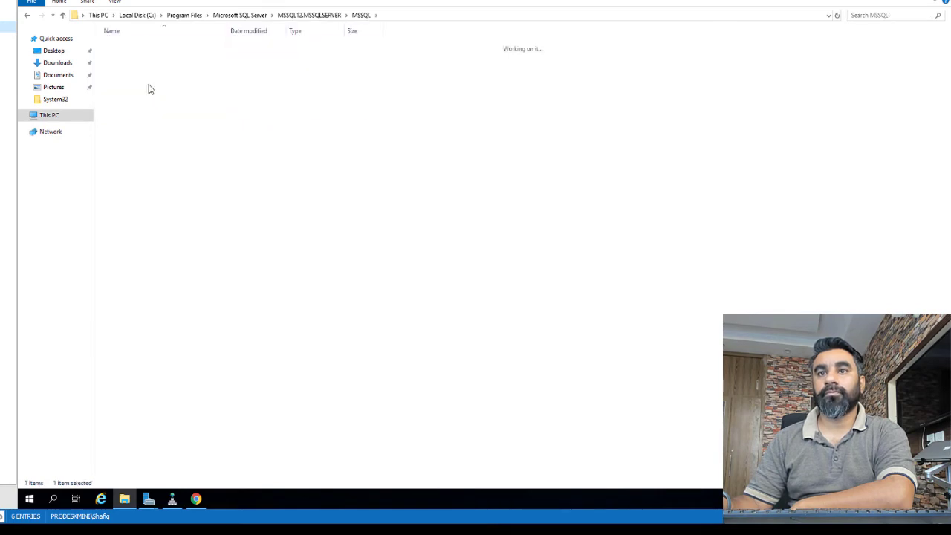
left_click(312, 15)
right_click(251, 12)
left_click(272, 47)
key("alt+Tab")
right_click(275, 260)
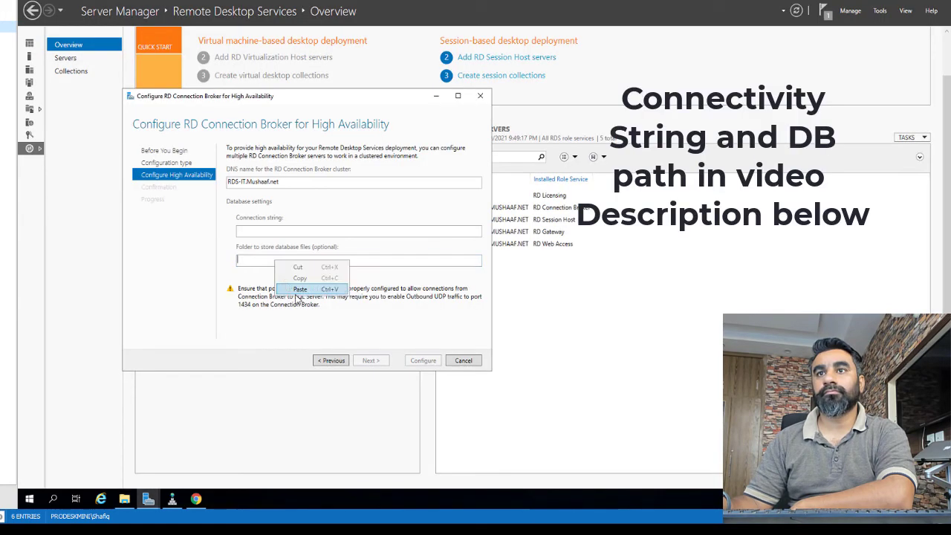
left_click(300, 289)
Fill in the database connection string, prepared in Notepad.
left_click(30, 498)
type("notepad")
key("Return")
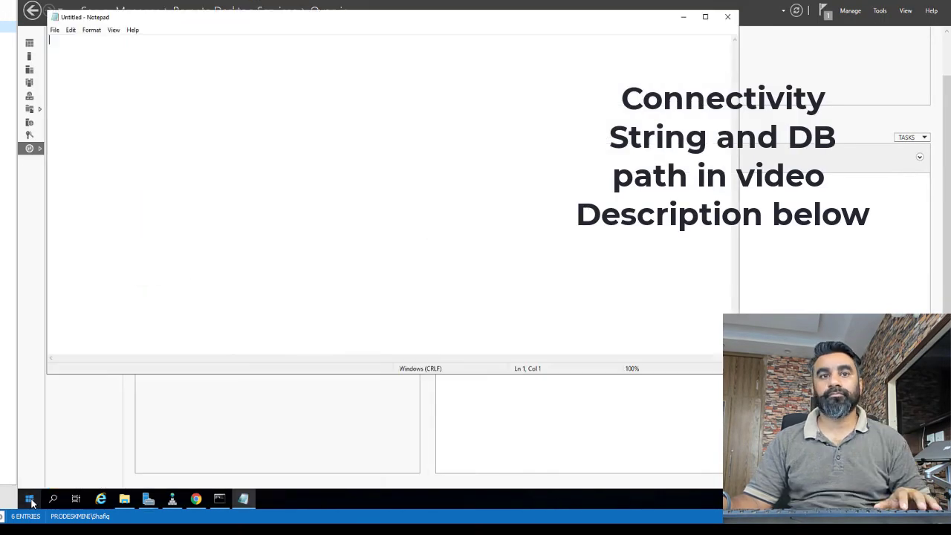
type("DRIVER=SQL Server Native Client 11.0;SERVER=LABDC;Trusted_Connection=Yes;APP=Remote Desktop Services Connection Broker;DATABASE=MushaafRDCB")
left_click_drag(604, 37, 20, 46)
key("ctrl+c")
key("alt+Tab")
left_click(334, 230)
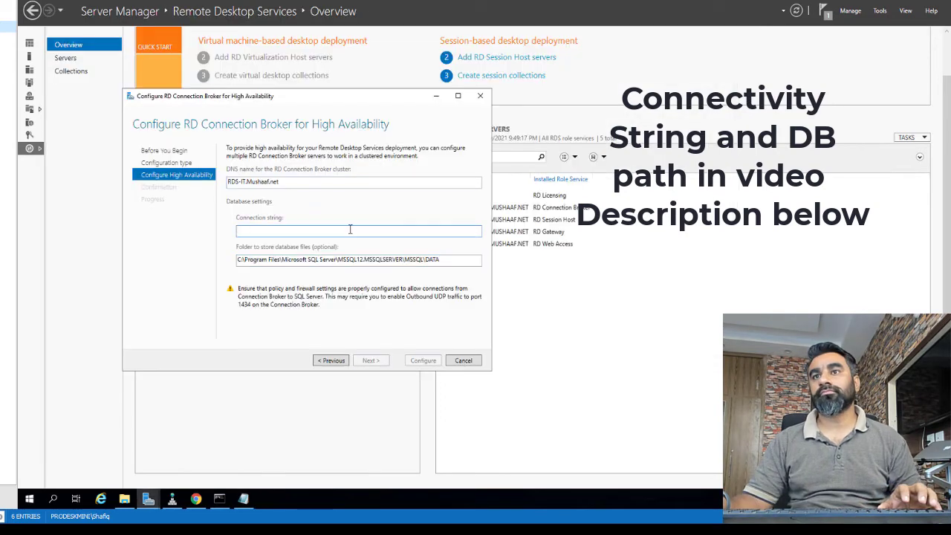
key("ctrl+v")
Confirm and apply the high availability configuration, then close the wizard.
left_click(385, 363)
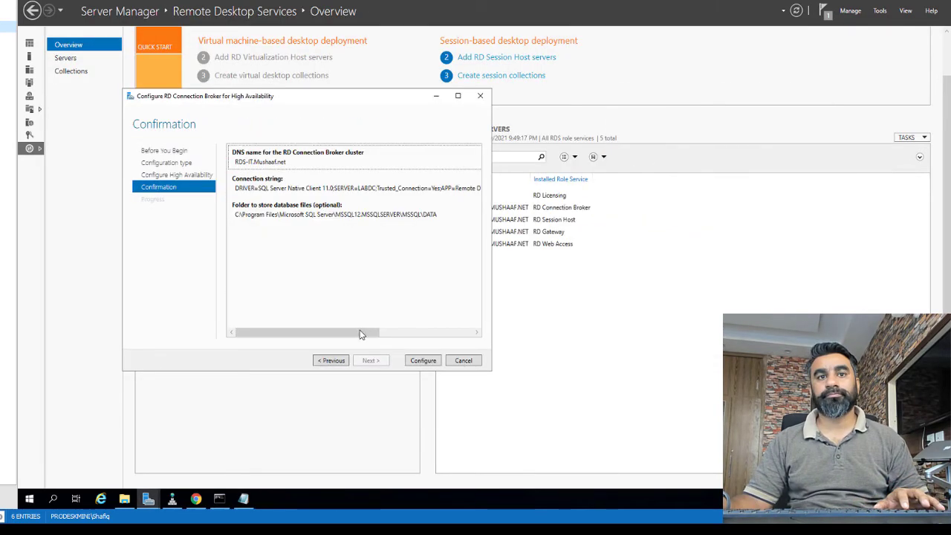
left_click(427, 361)
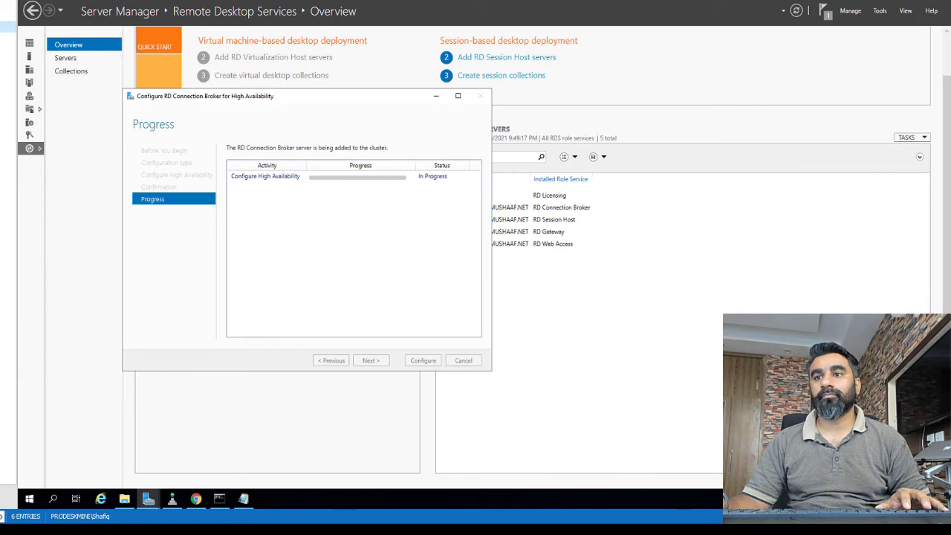
left_click(423, 360)
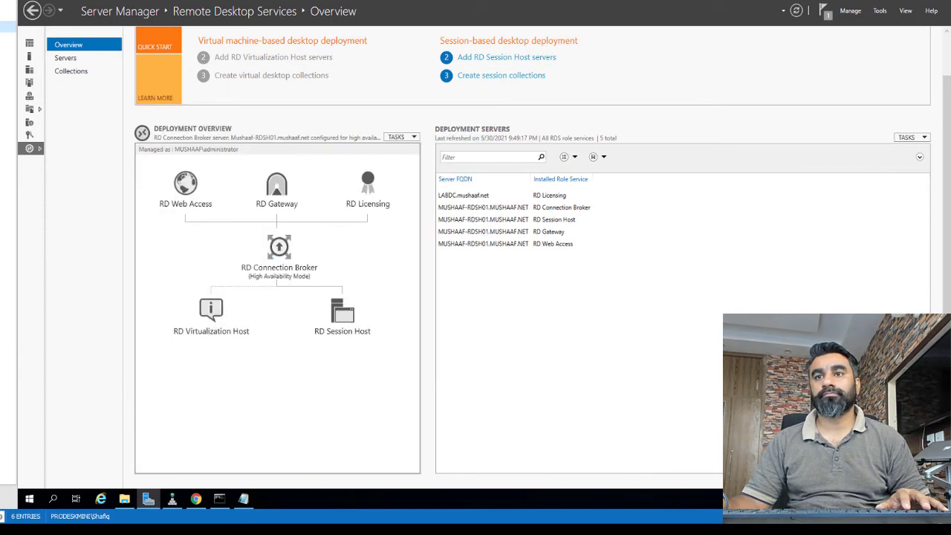
View the Certificates page in the deployment properties.
left_click(413, 137)
left_click(408, 151)
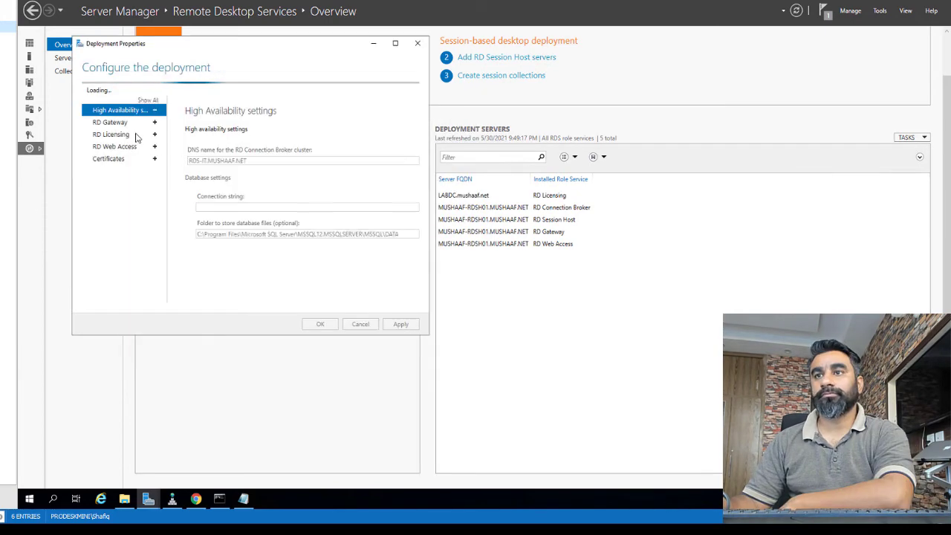
left_click(110, 158)
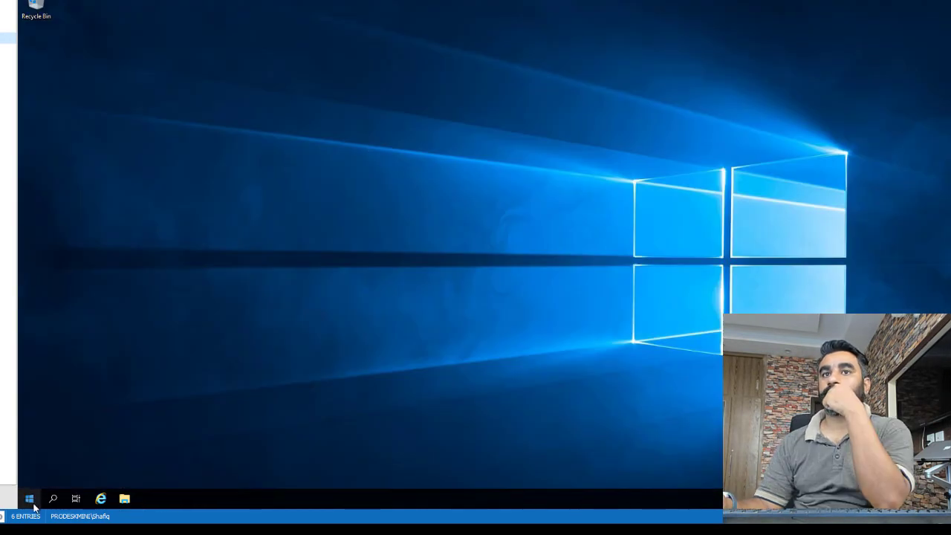
Relaunch Server Manager, dismissing the Admin Center and IE Enhanced Security prompts.
left_click(29, 499)
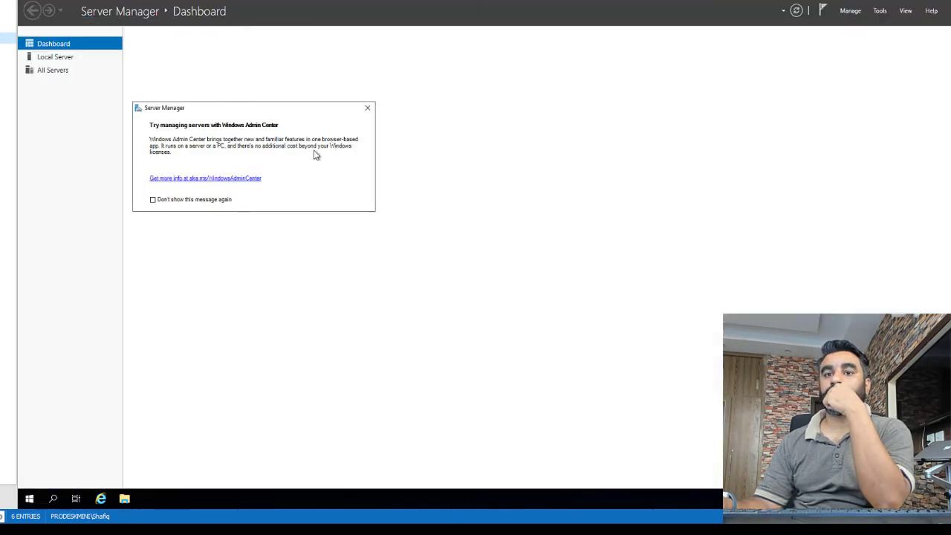
left_click(367, 104)
left_click(55, 56)
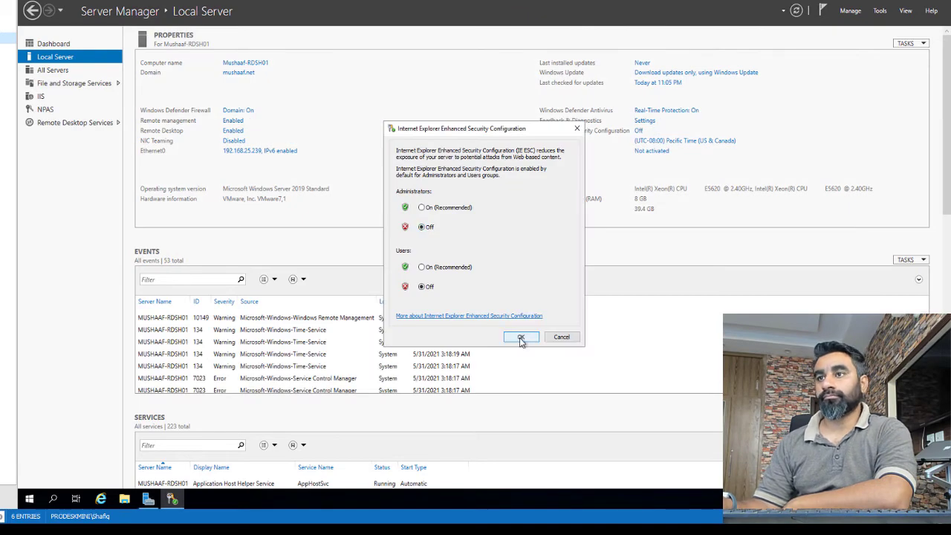
left_click(521, 338)
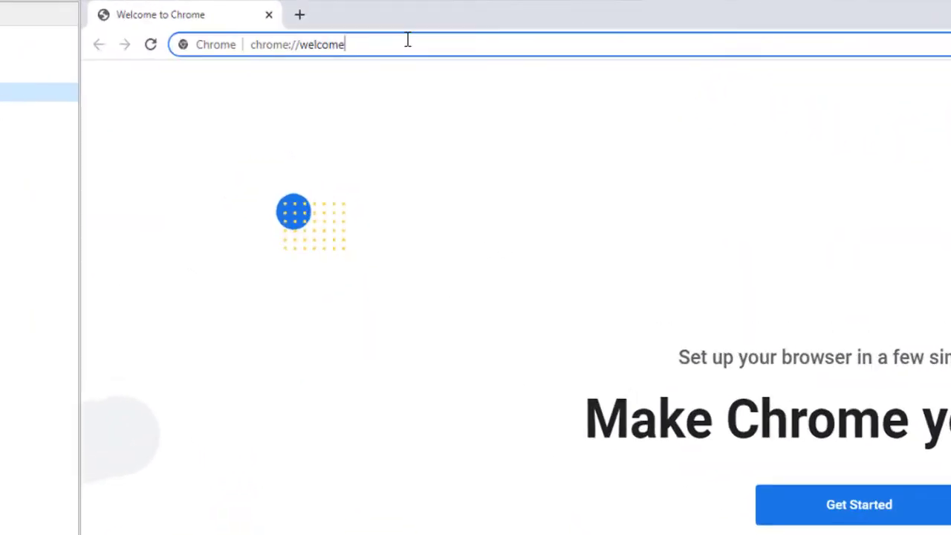
Search for 'certify the web' and download the Certify 5.4.3 installer.
type("certuf")
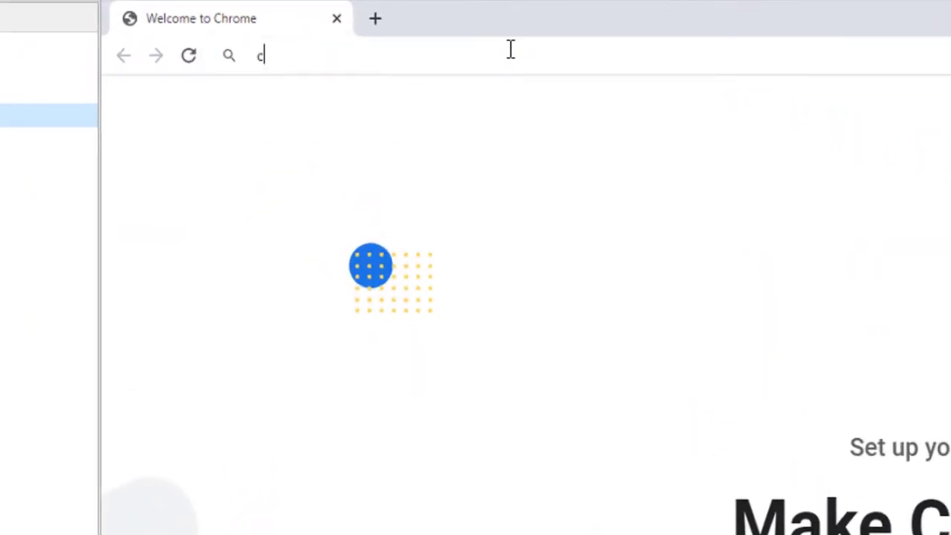
key("BackSpace")
key("BackSpace")
key("BackSpace")
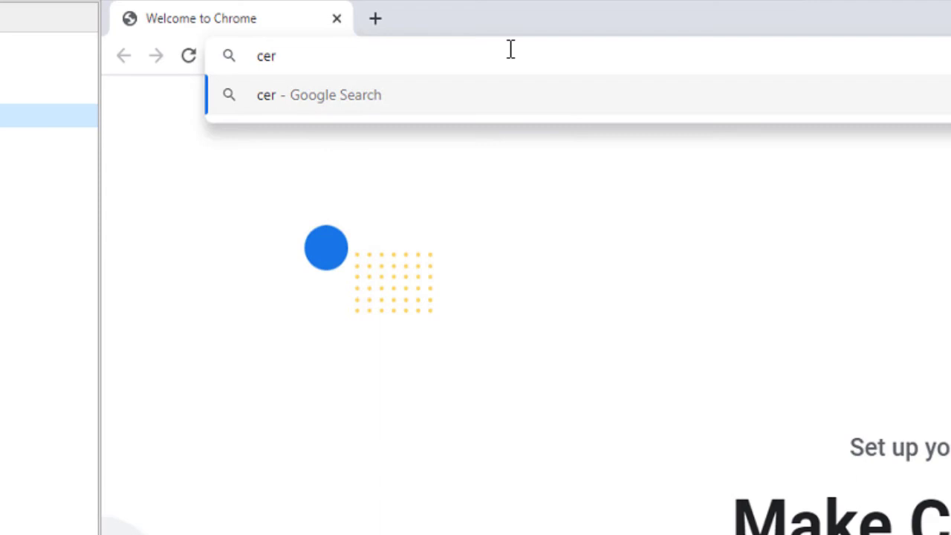
type("tify the web")
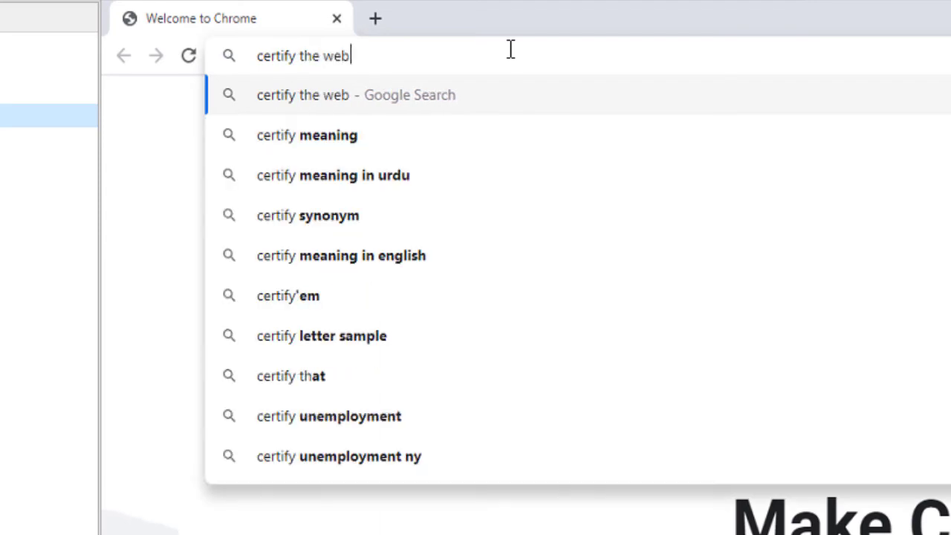
key("Return")
left_click(368, 316)
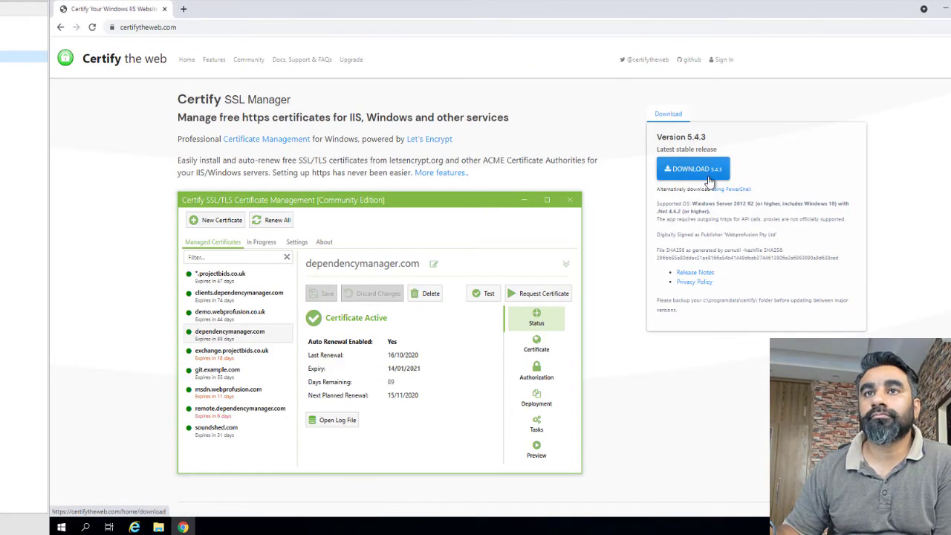
left_click(698, 170)
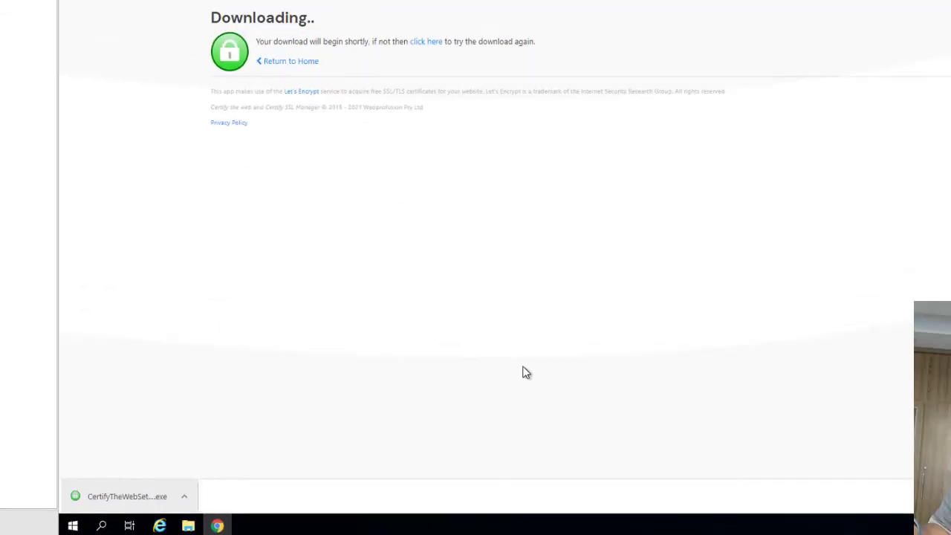
Accept the licence, install Certify The Web, and finish with the app launching.
left_click(492, 294)
left_click(721, 333)
left_click(721, 332)
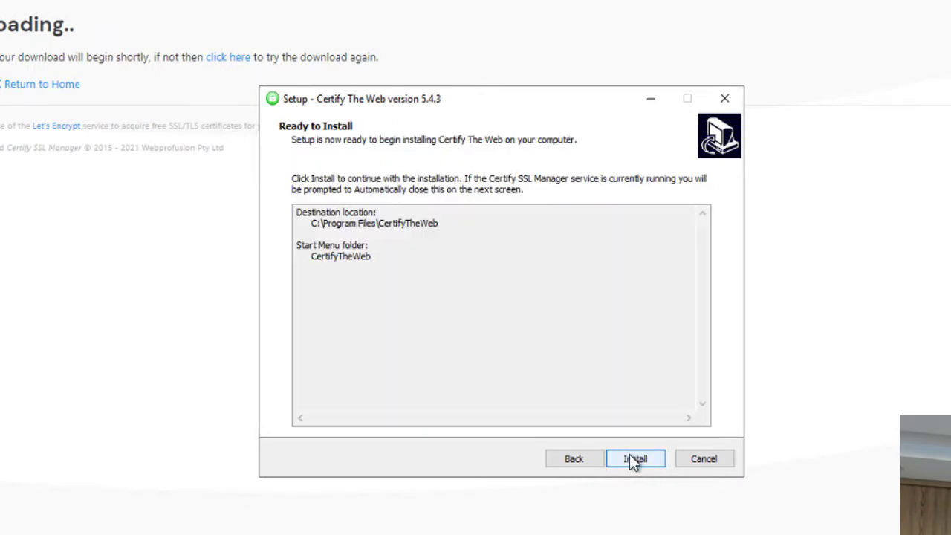
left_click(721, 333)
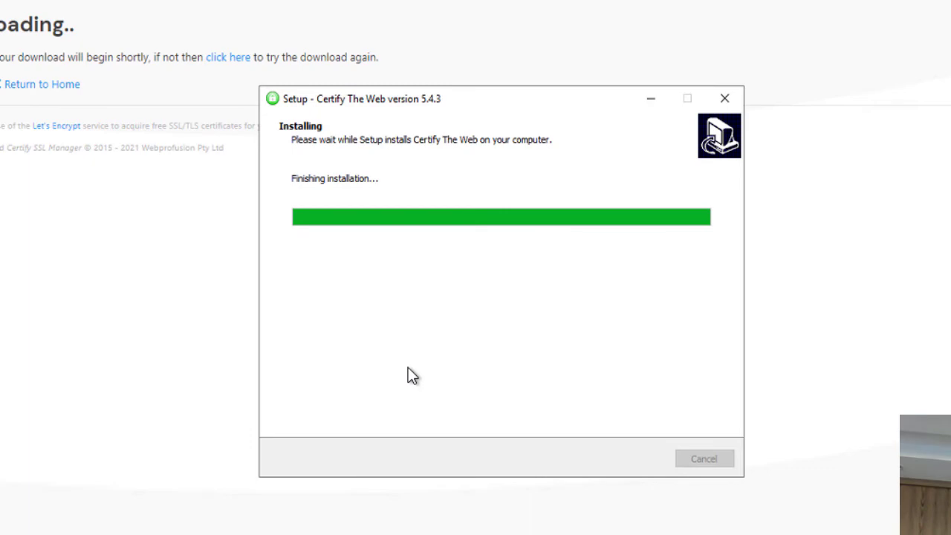
left_click(635, 458)
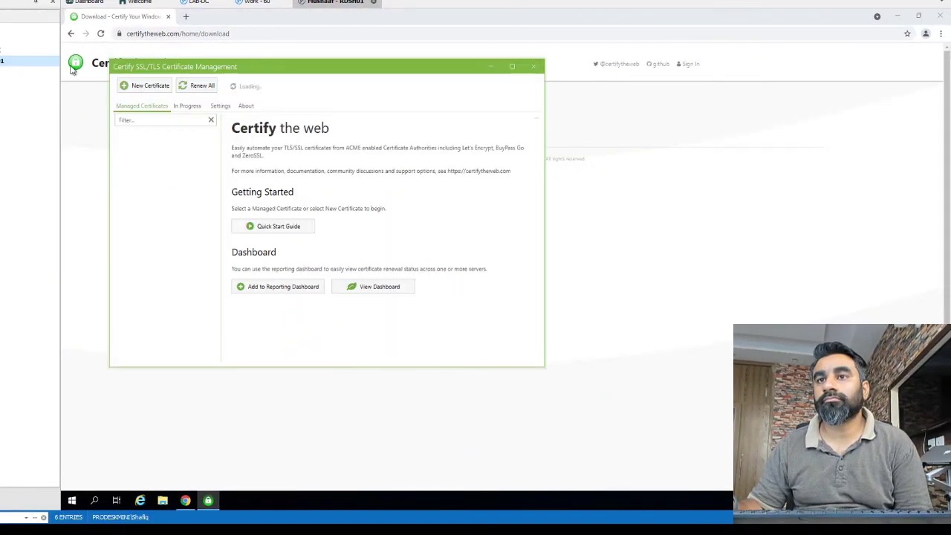
Register a Let's Encrypt contact e-mail address after agreeing to the terms.
left_click(578, 284)
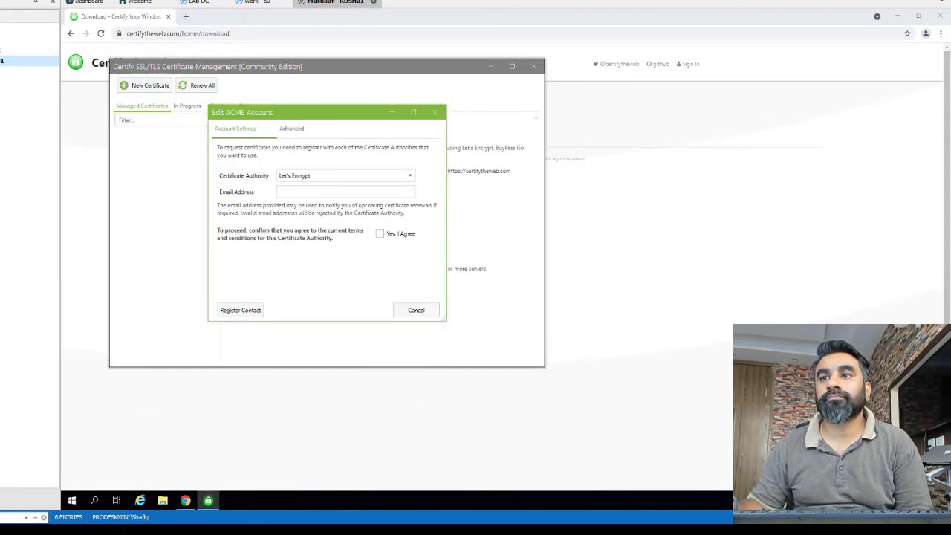
left_click(297, 194)
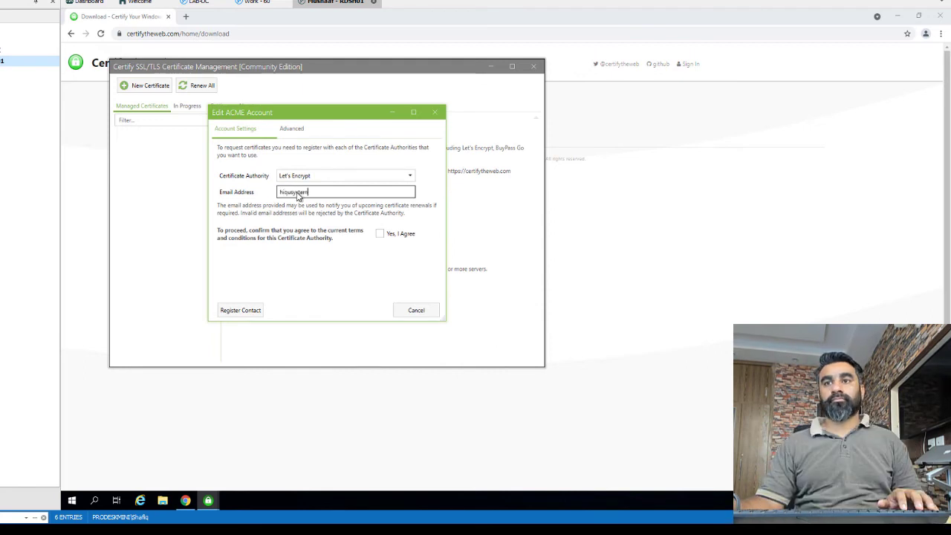
left_click(379, 234)
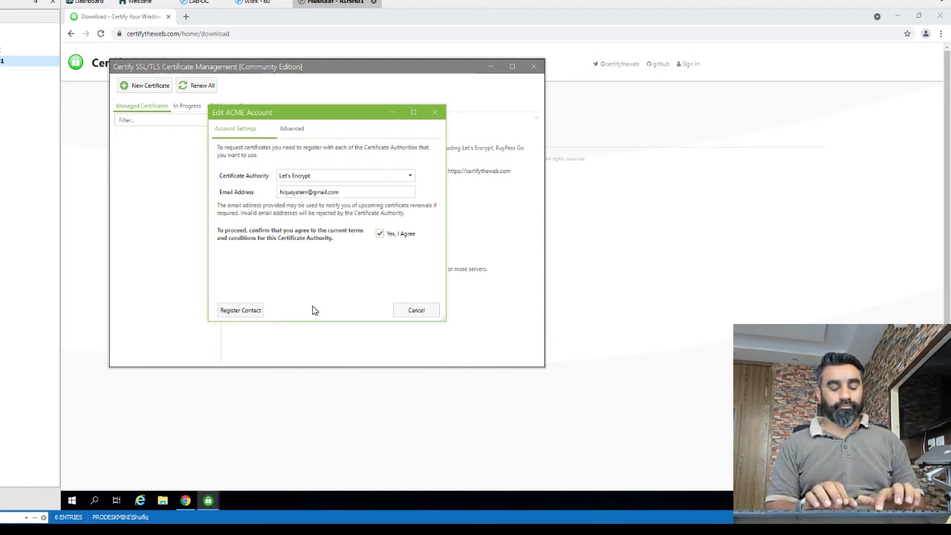
left_click(248, 311)
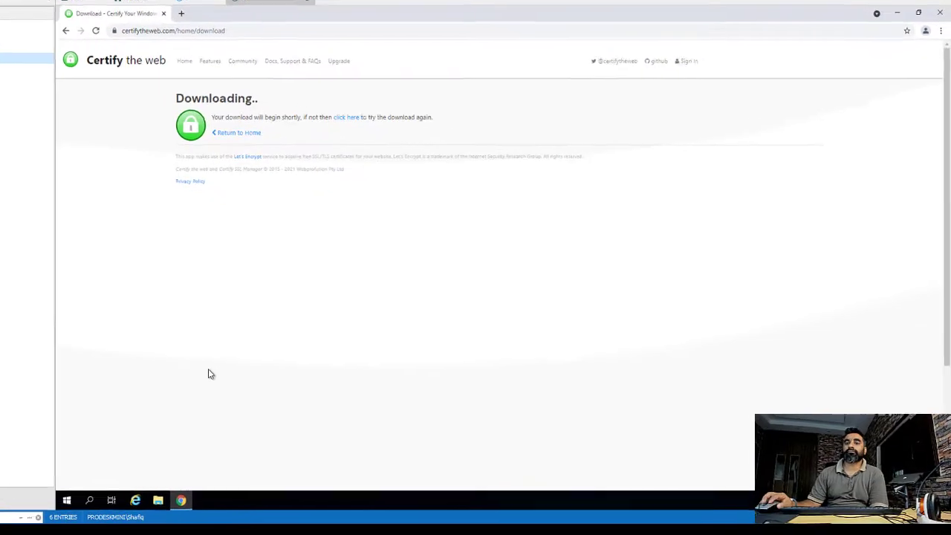
Set up a Default Web Site certificate for rds-it.mushaaf.net, test it, and request it.
left_click(29, 498)
left_click(74, 199)
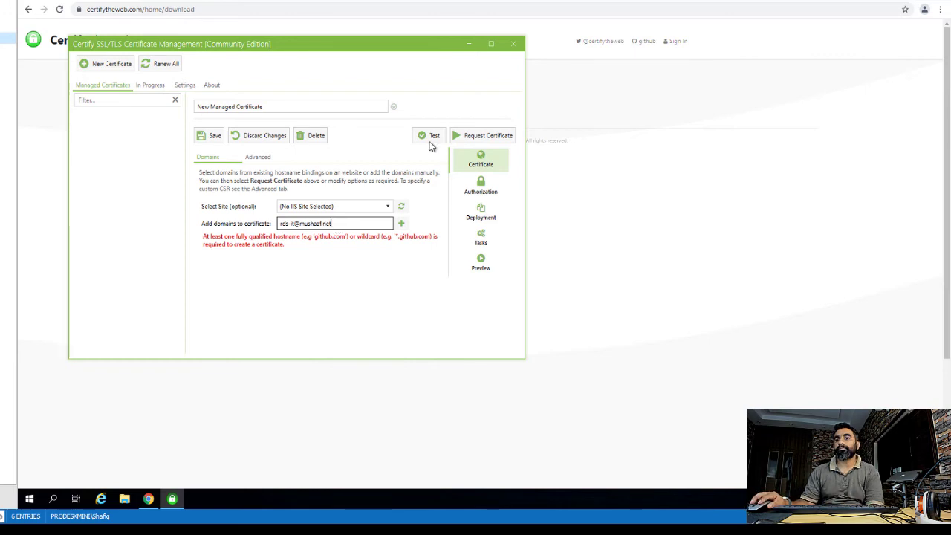
left_click(401, 224)
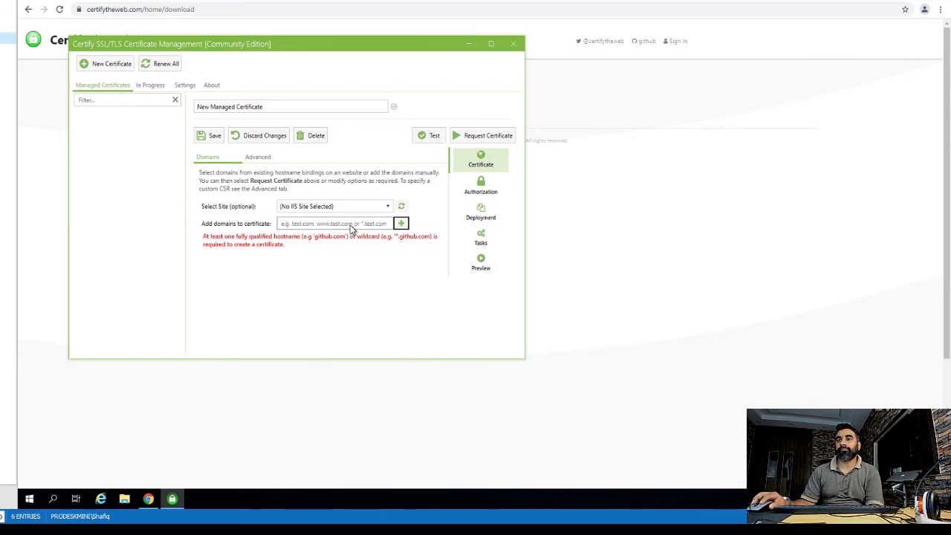
left_click(334, 206)
left_click(352, 227)
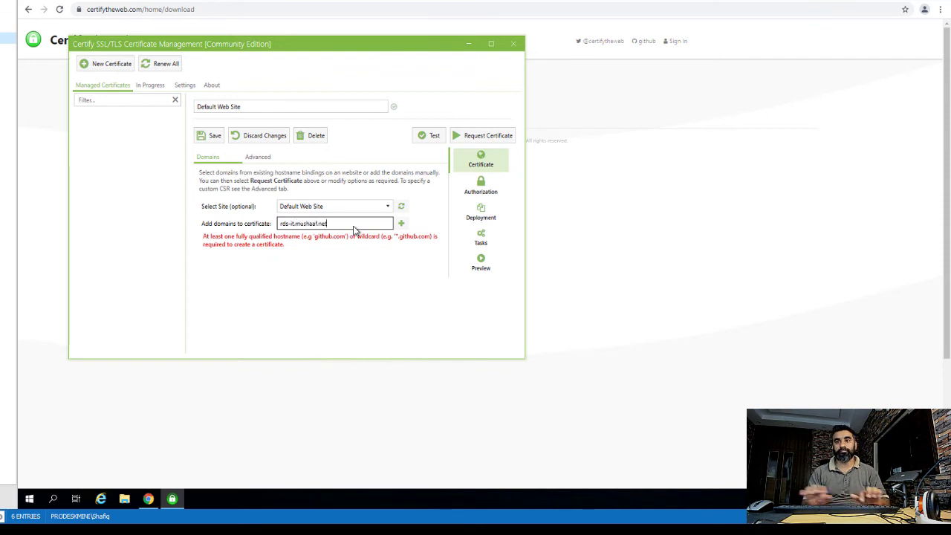
left_click(402, 224)
left_click(430, 135)
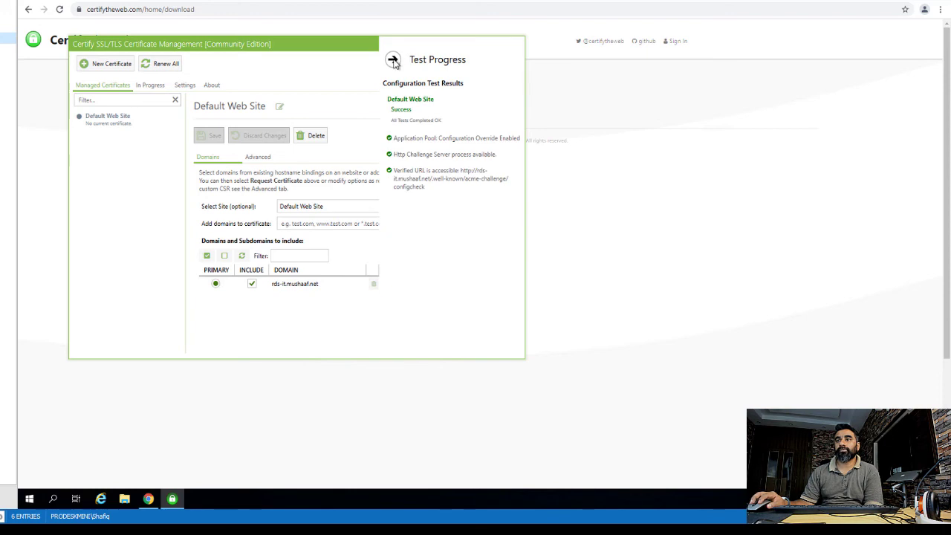
left_click(251, 123)
left_click(475, 136)
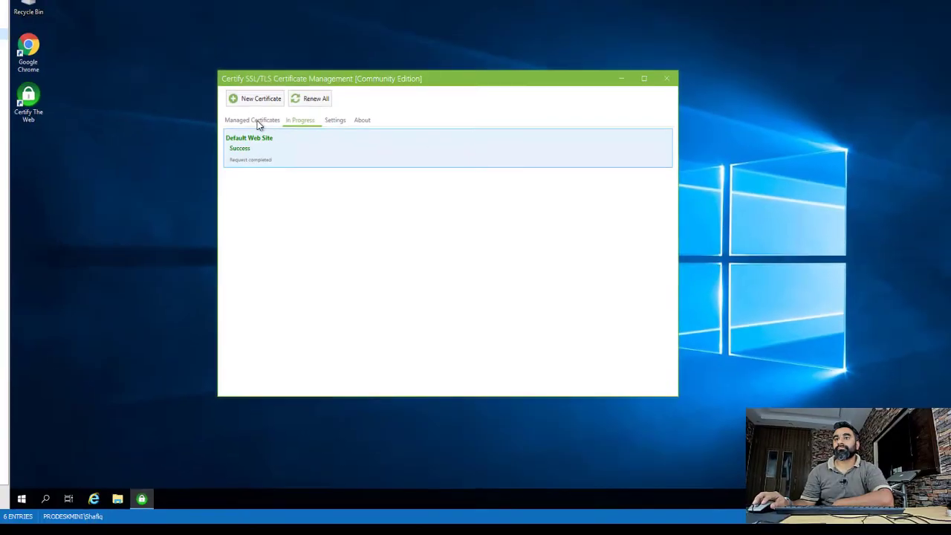
Find the rds-it.mushaaf.net PFX file in the certify assets folder and copy it.
left_click(256, 110)
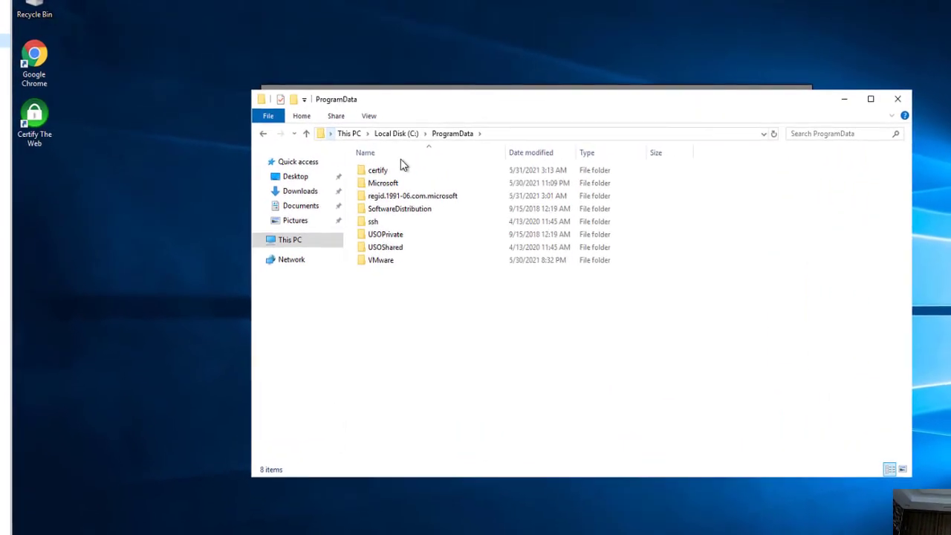
double_click(398, 161)
double_click(413, 173)
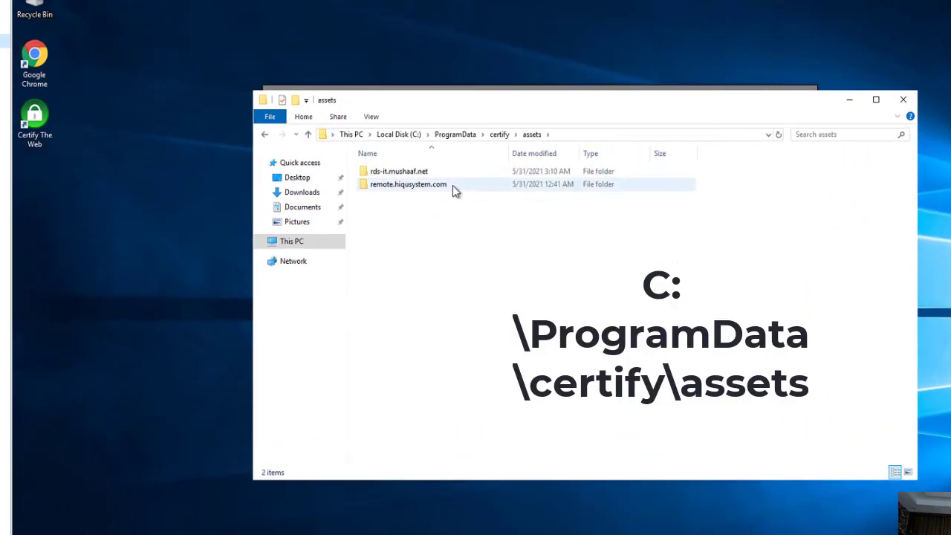
left_click(467, 176)
double_click(410, 175)
right_click(414, 171)
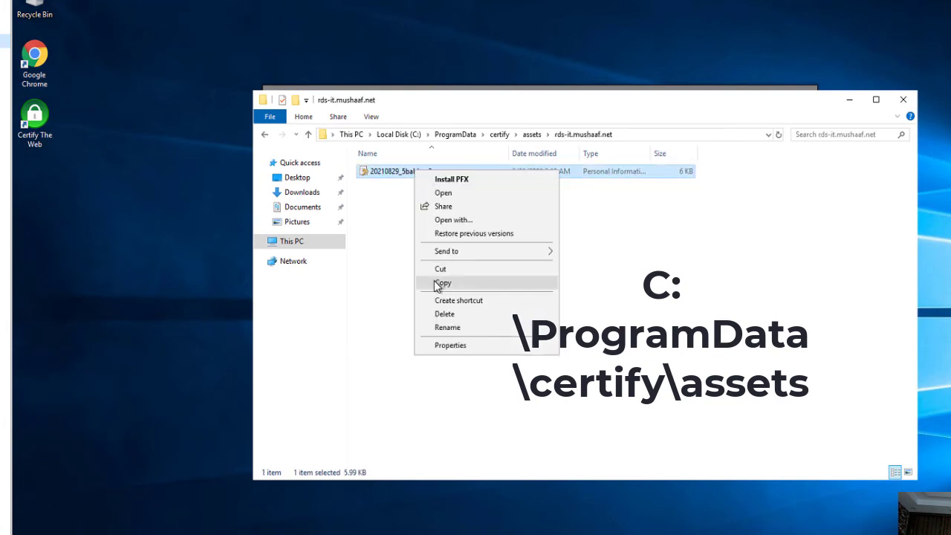
left_click(442, 283)
Paste the PFX onto the desktop and rename it rds-it.mushaaf.net.
right_click(121, 267)
left_click(170, 275)
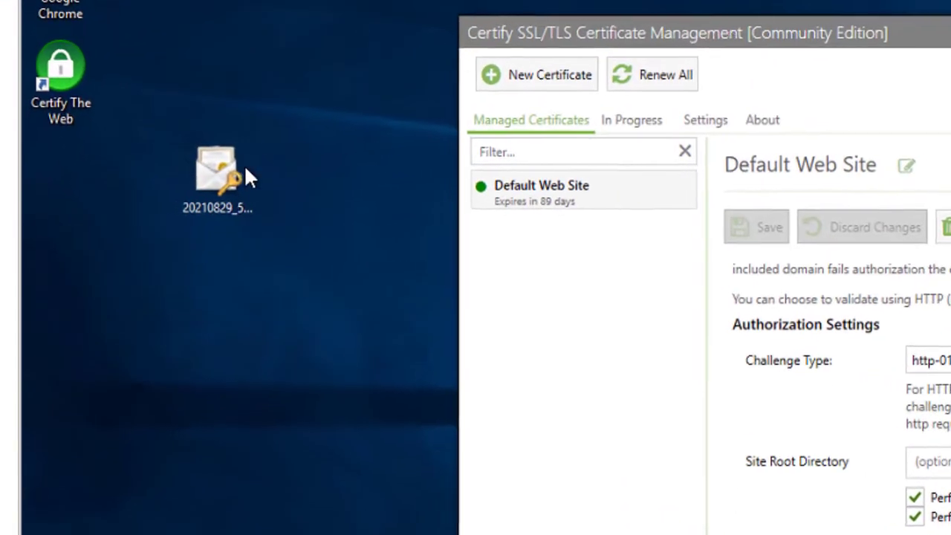
right_click(248, 177)
left_click(295, 476)
type("Mushaaf")
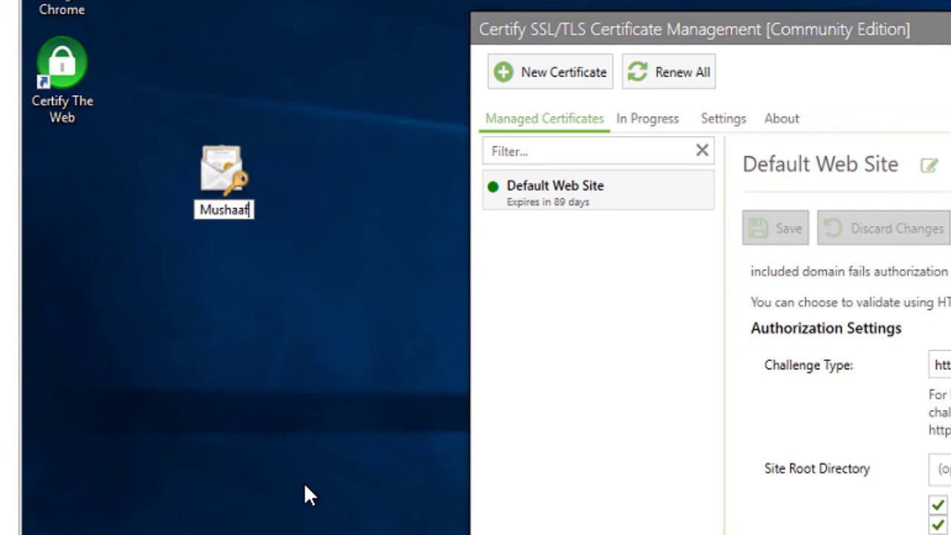
type(".net")
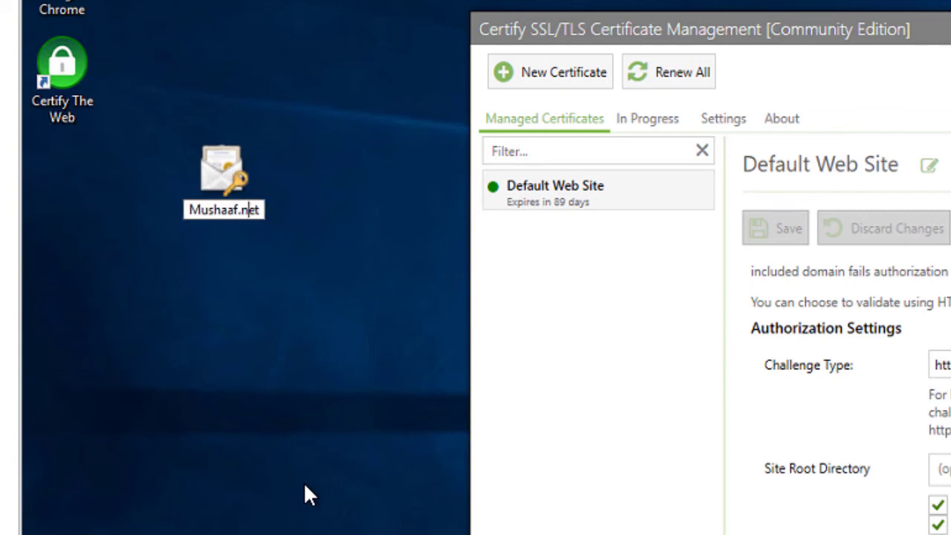
type("rds-it.")
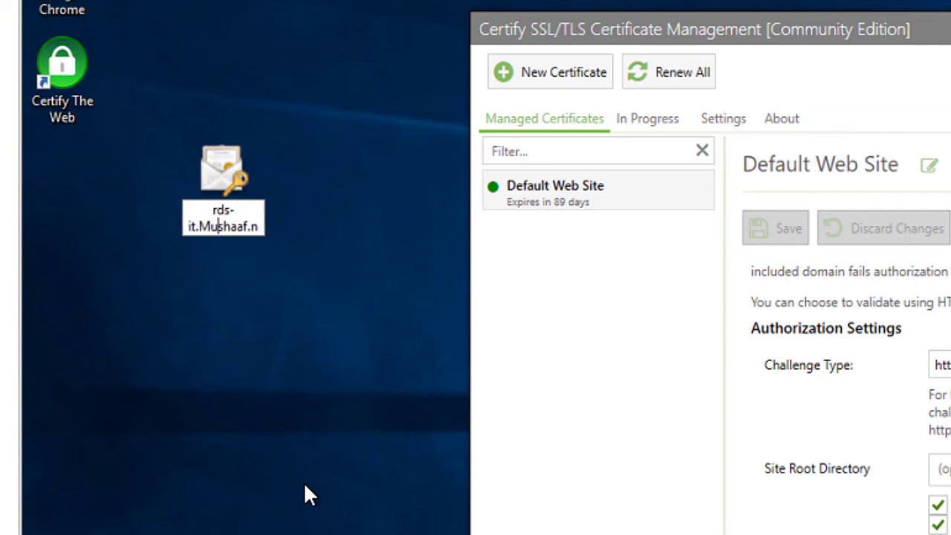
key("Return")
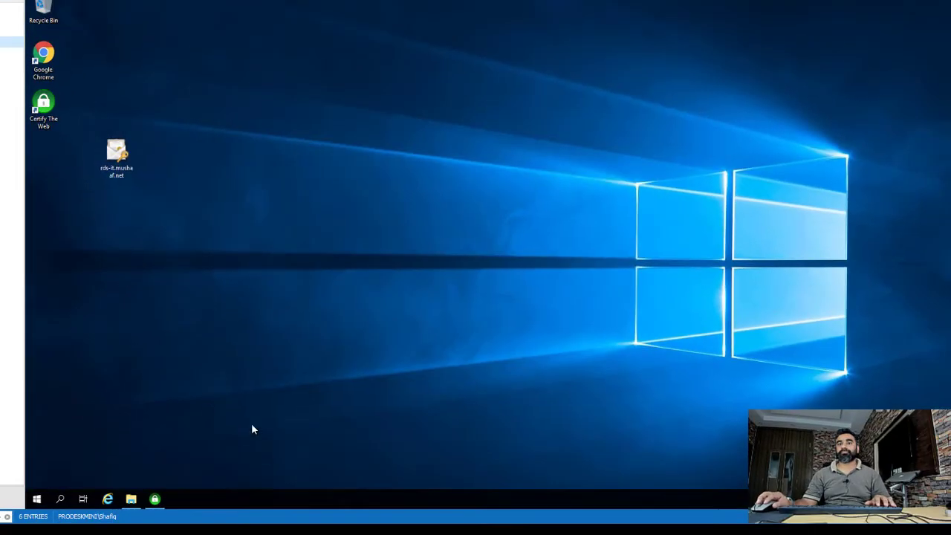
Launch Server Manager and copy the certificate file into the Desktop folder.
left_click(38, 498)
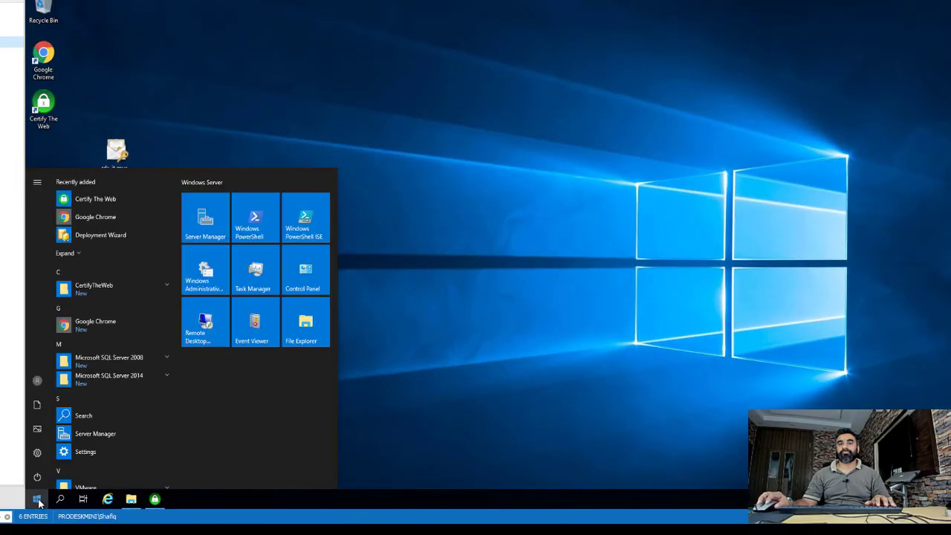
left_click(95, 433)
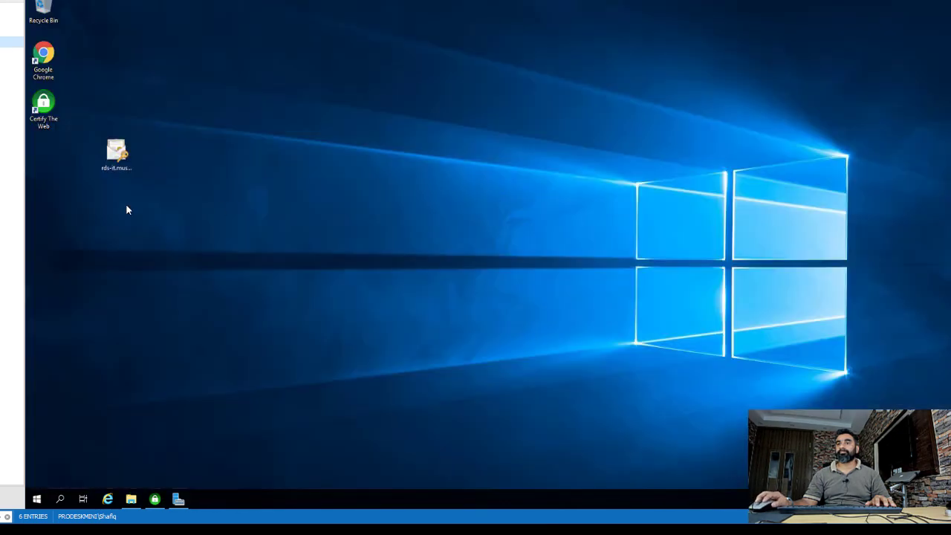
right_click(122, 156)
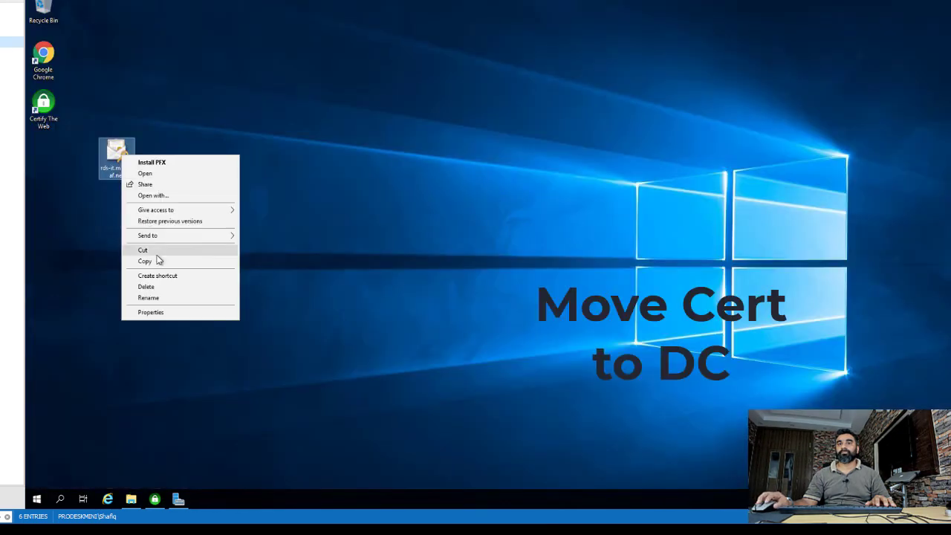
left_click(158, 260)
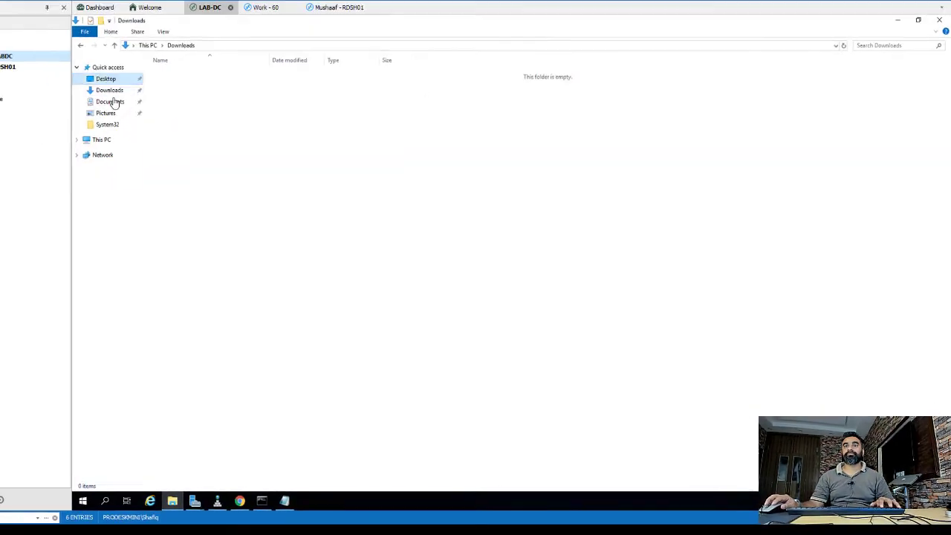
right_click(308, 189)
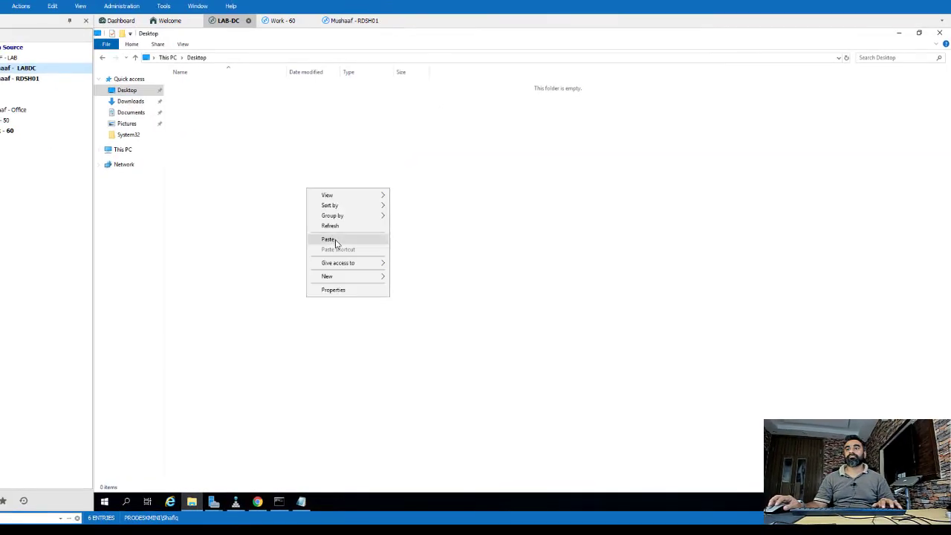
left_click(327, 239)
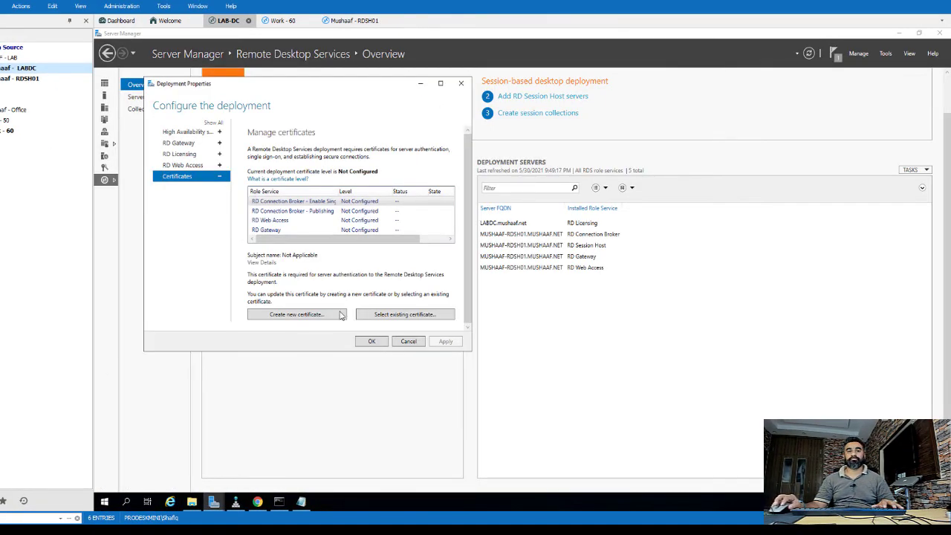
Apply the rds-it.mushaaf.net certificate to the first role service, allowing the Trusted Root store.
left_click(405, 314)
left_click(366, 166)
left_click(201, 181)
left_click(278, 177)
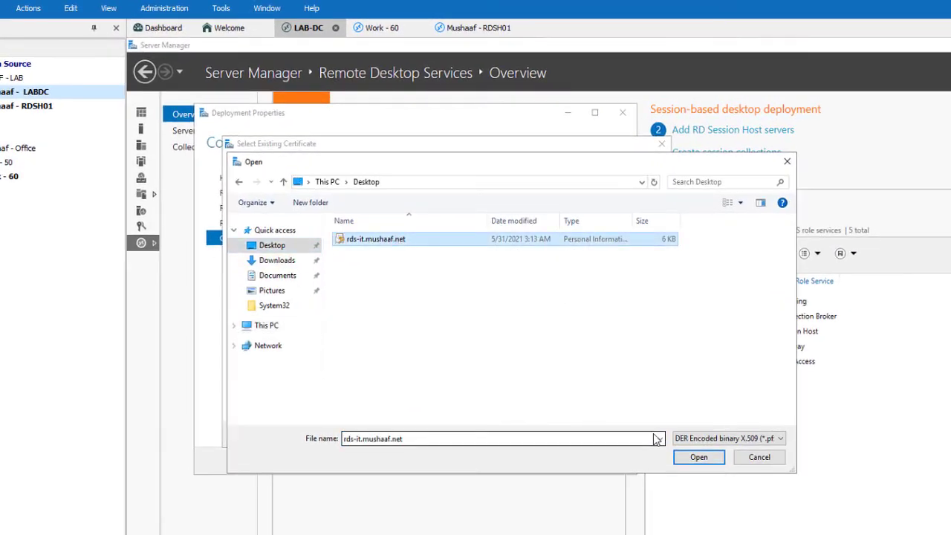
left_click(698, 457)
left_click(393, 318)
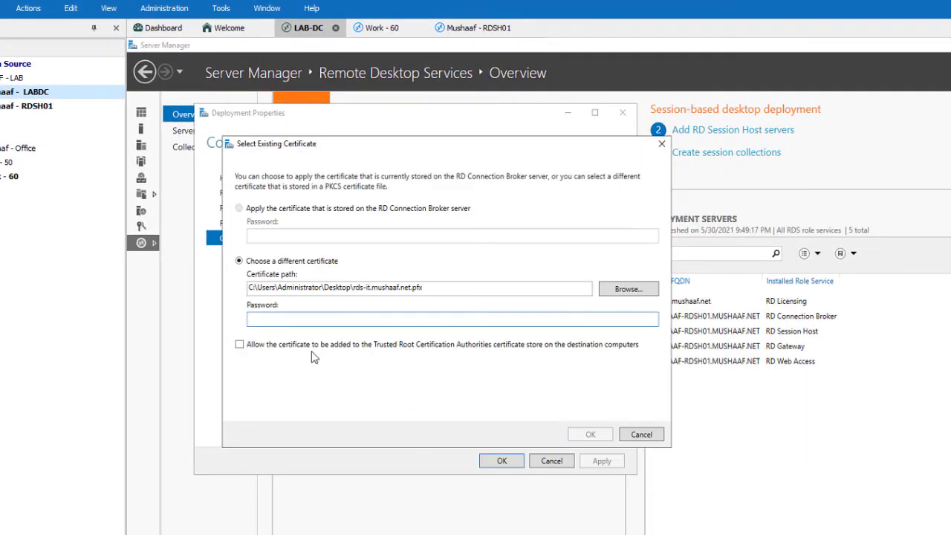
left_click(275, 346)
left_click(589, 433)
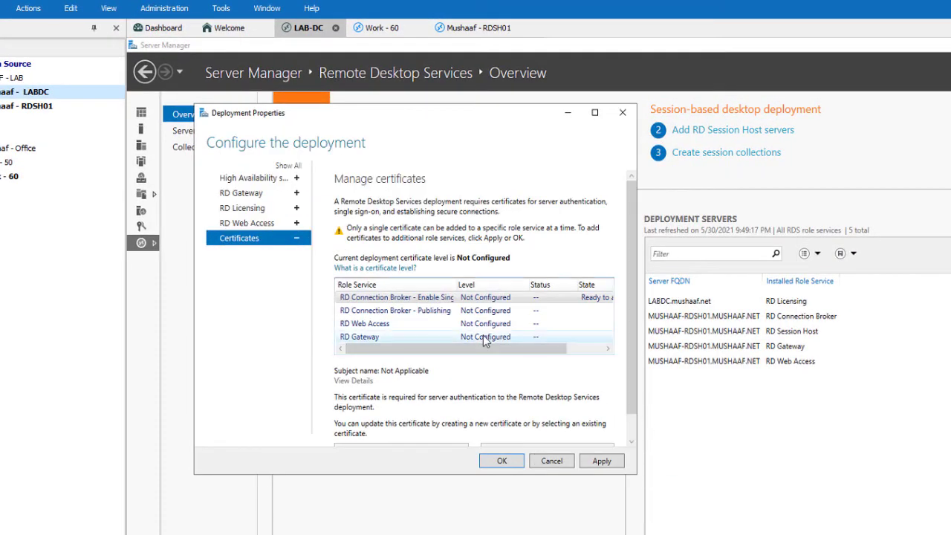
left_click(600, 460)
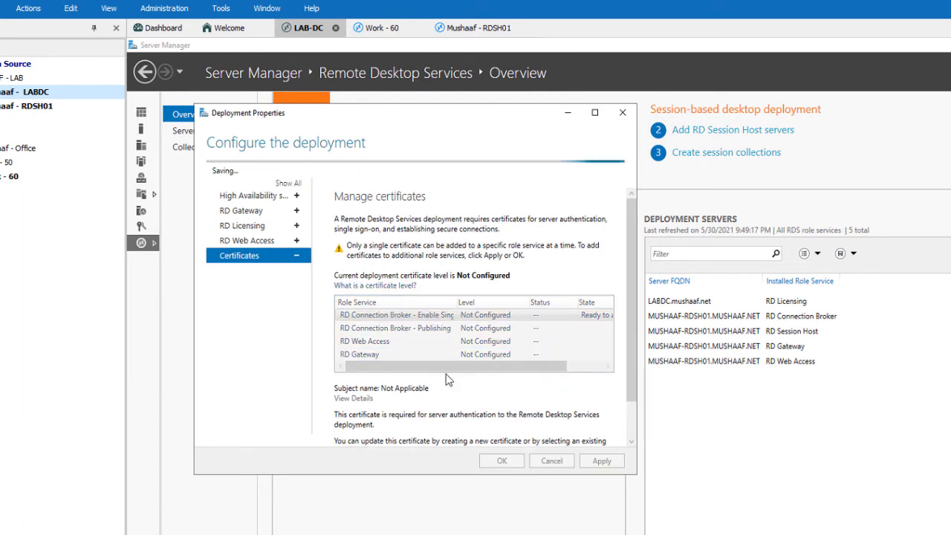
Apply the rds-it.mushaaf.net certificate to the RD Connection Broker - Publishing role.
left_click(371, 285)
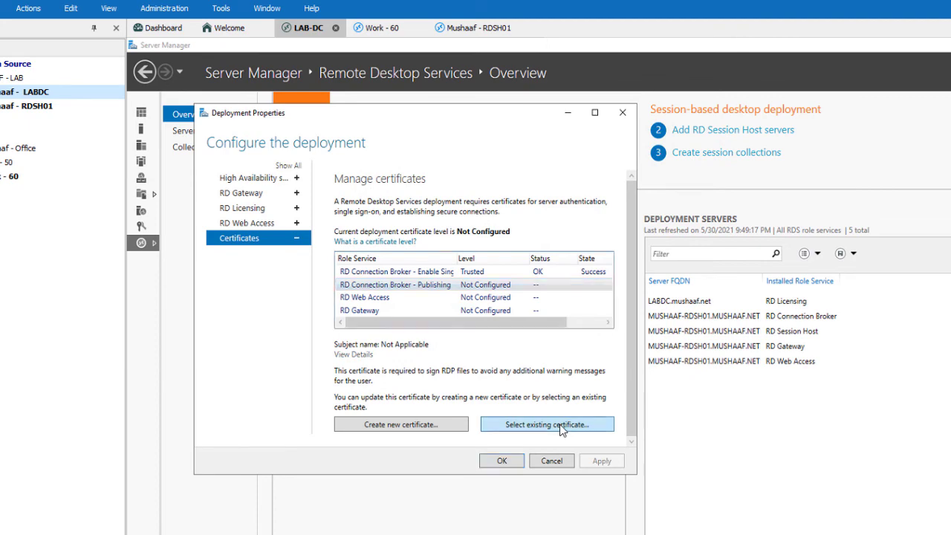
left_click(564, 428)
left_click(658, 321)
double_click(438, 273)
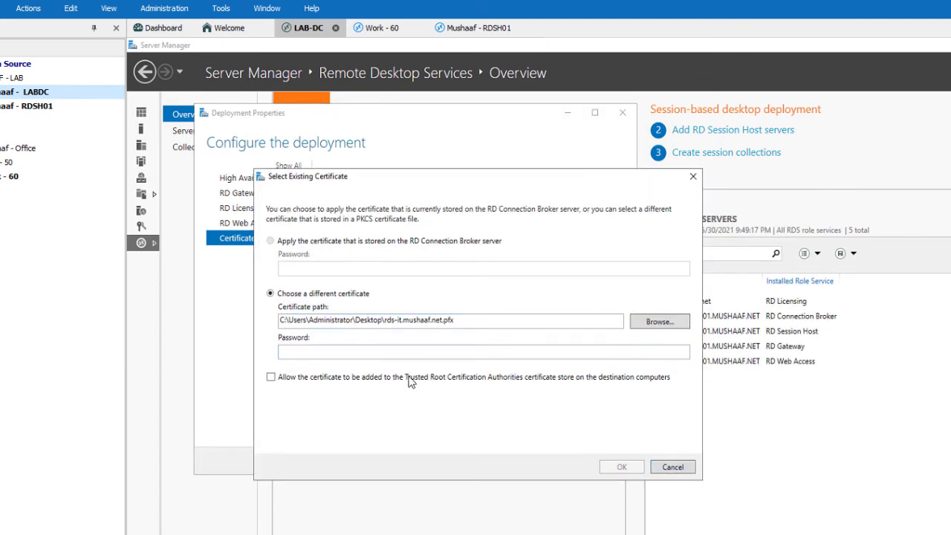
left_click(621, 466)
left_click(601, 460)
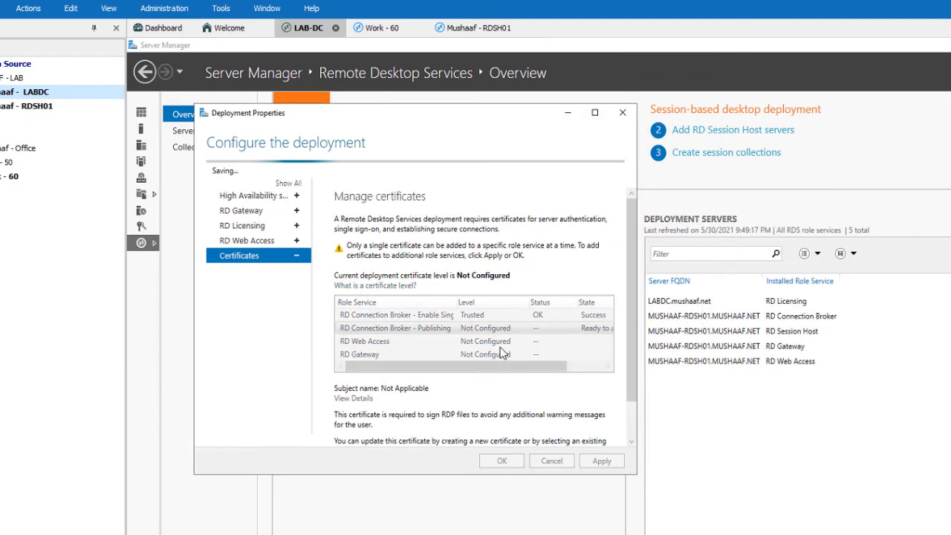
Apply the rds-it.mushaaf.net certificate to the RD Web Access role.
left_click(500, 342)
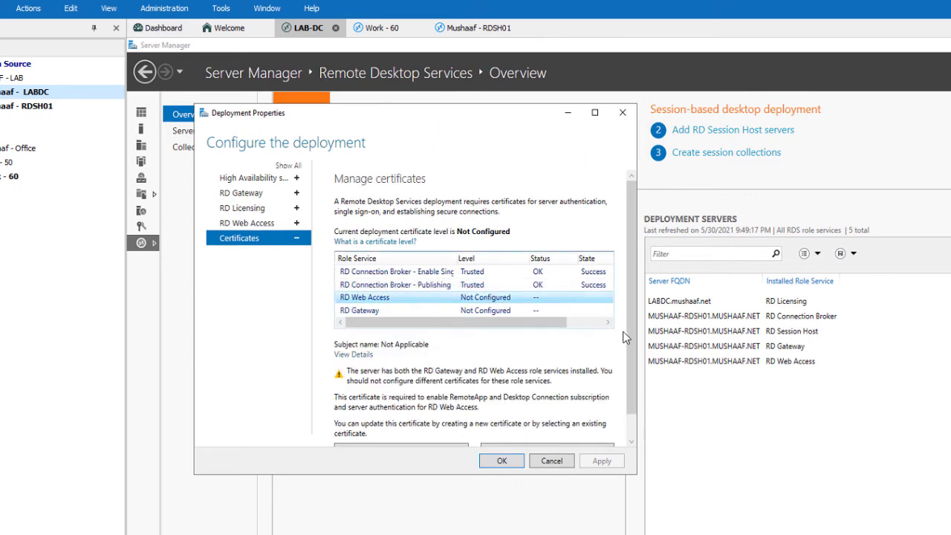
scroll(624, 338, "down", 1)
left_click(526, 426)
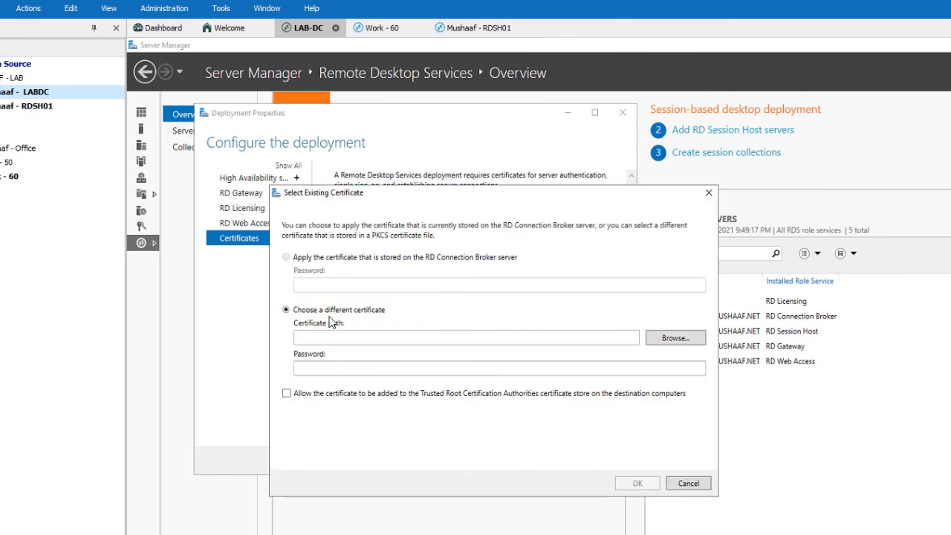
left_click(672, 338)
left_click(393, 314)
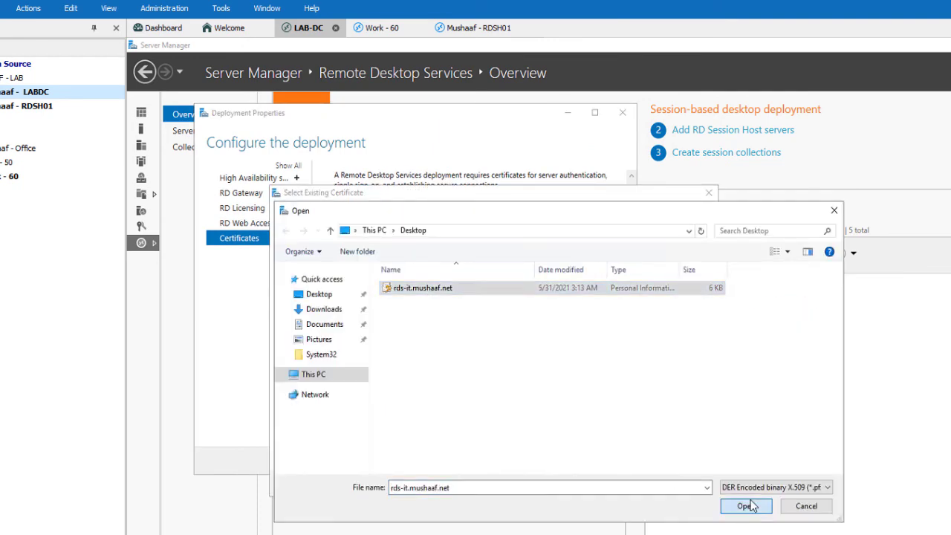
left_click(807, 505)
left_click(638, 484)
left_click(614, 460)
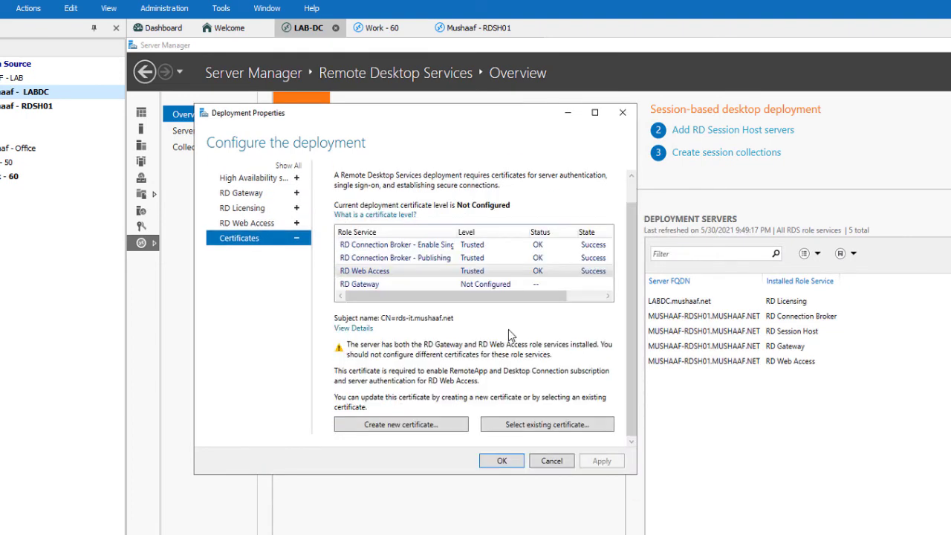
Apply the rds-it.mushaaf.net certificate to the RD Gateway role.
left_click(445, 284)
left_click(572, 434)
left_click(550, 208)
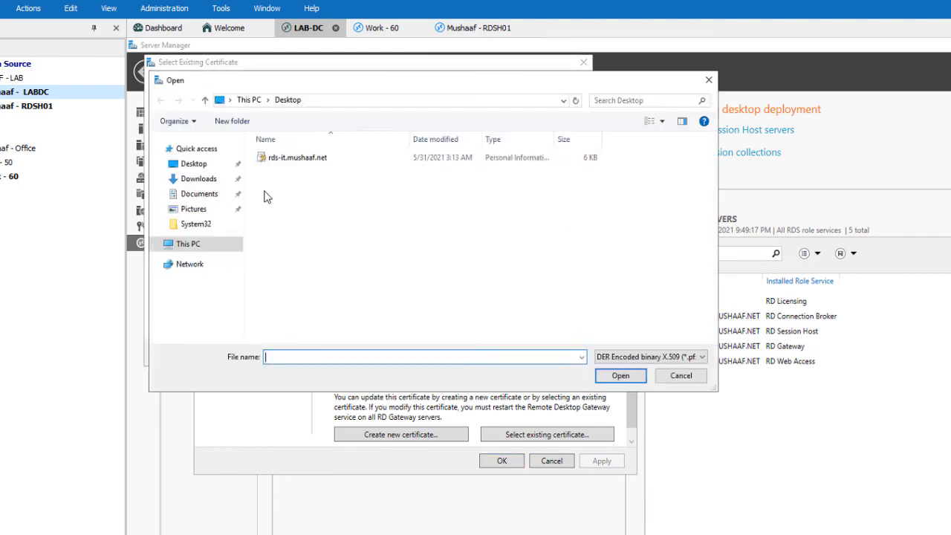
left_click(297, 156)
left_click(620, 373)
left_click(510, 354)
left_click(601, 461)
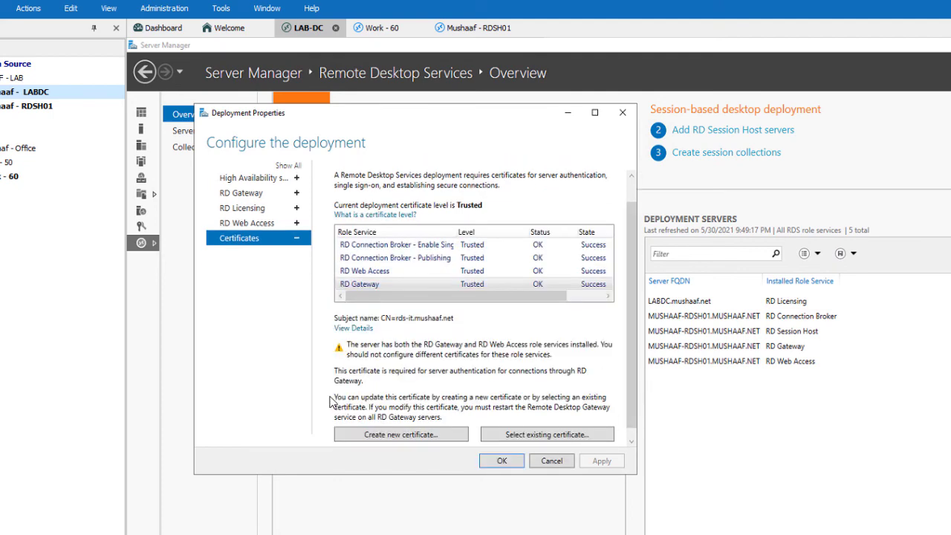
Close the deployment properties and begin a new session collection named Full Desktop.
left_click(501, 461)
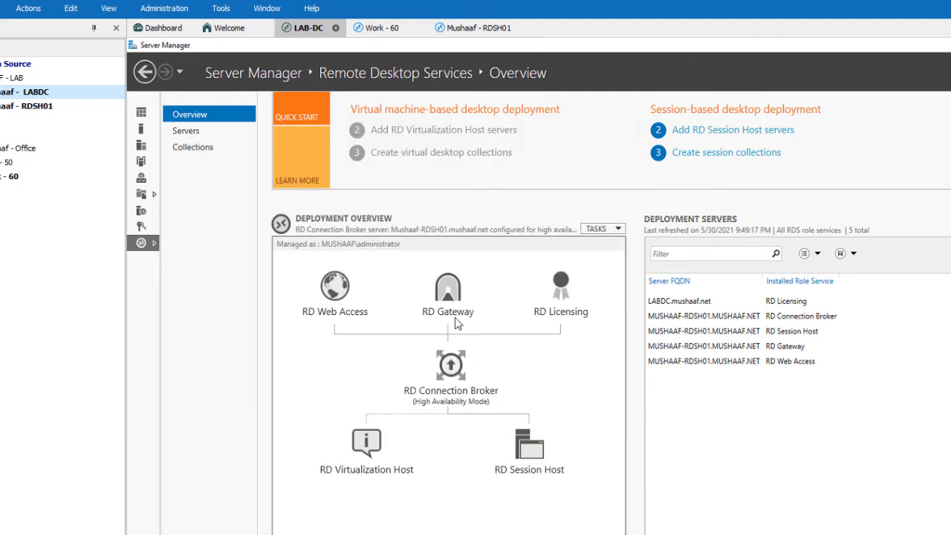
left_click(192, 147)
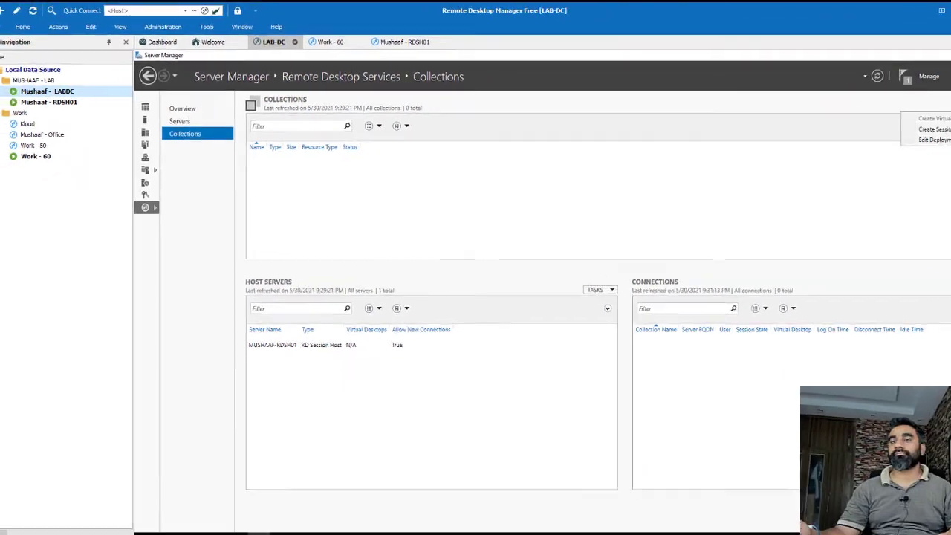
left_click(929, 128)
left_click(411, 347)
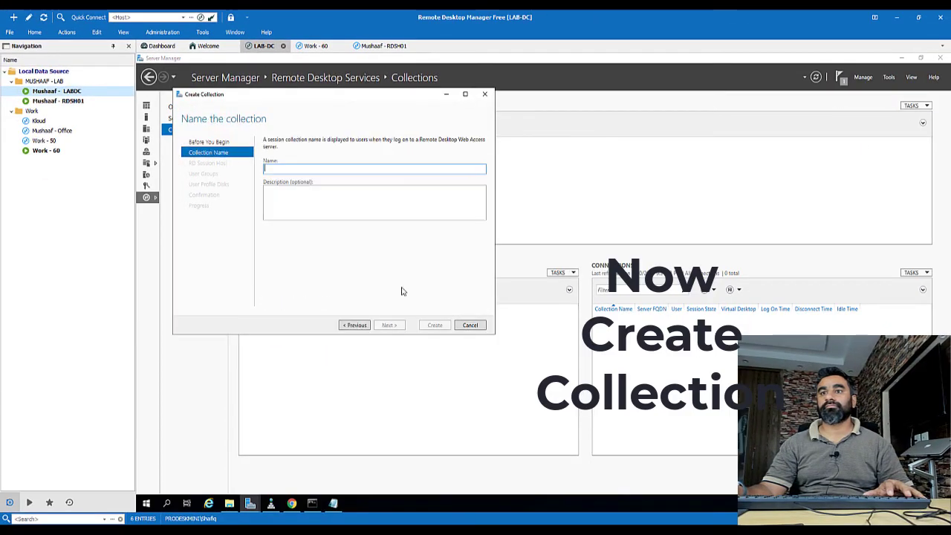
type("Full Desktop")
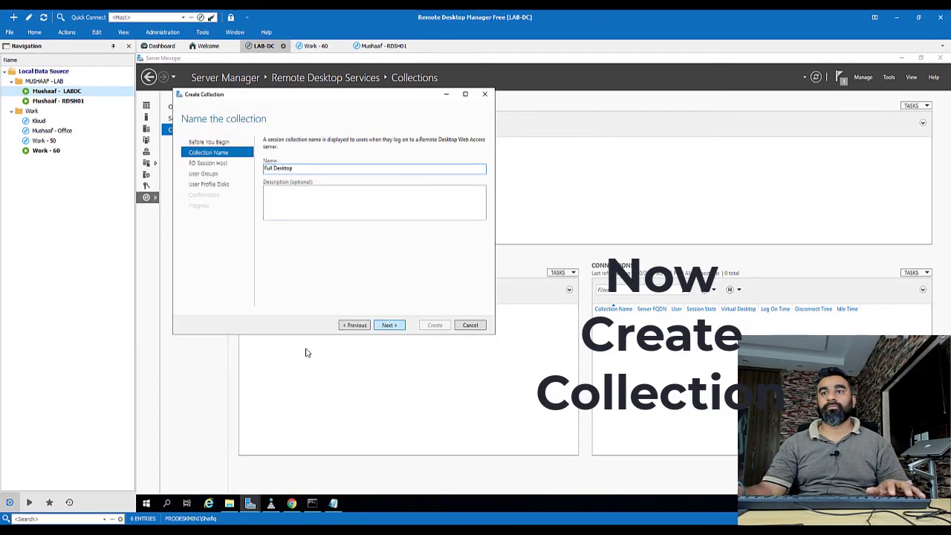
Add RDSH01 as host, keep the default user group, disable user profile disks, and create it.
left_click(394, 227)
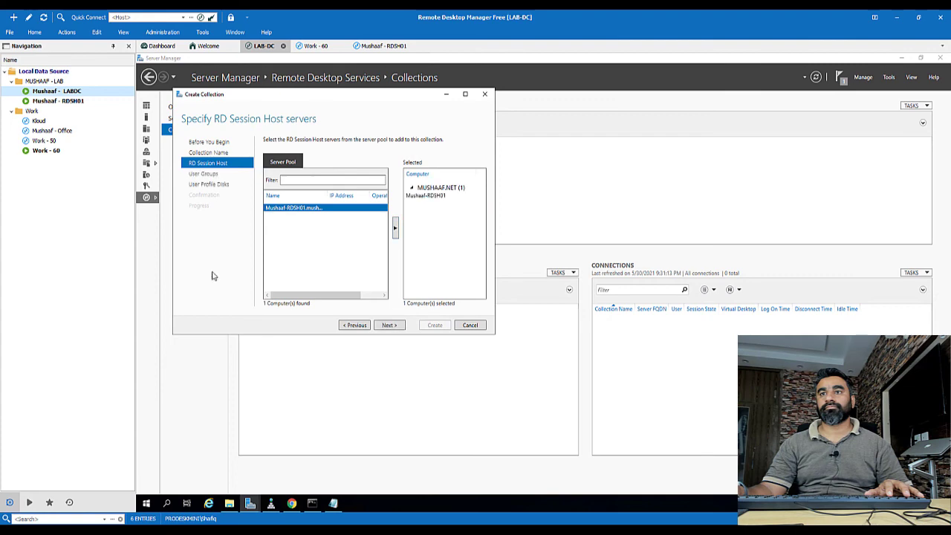
left_click(389, 324)
left_click(392, 325)
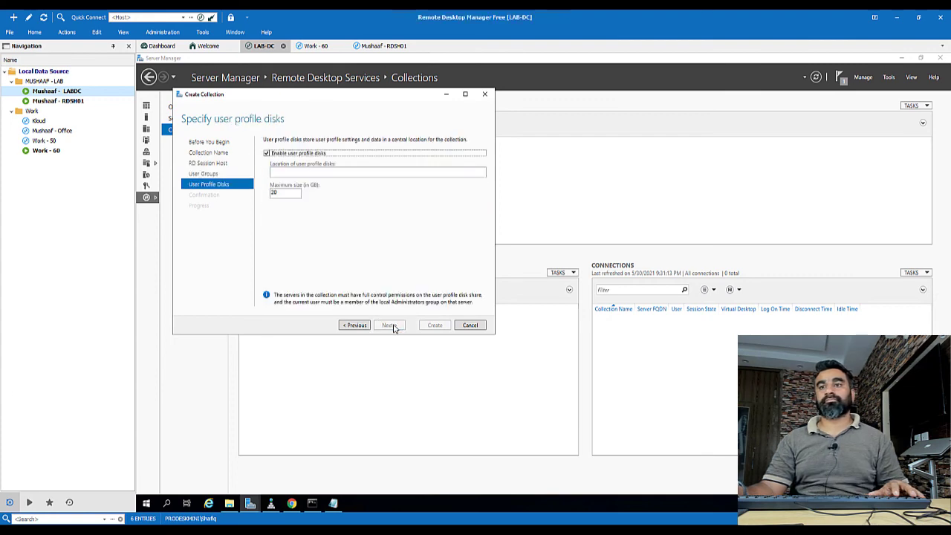
left_click(266, 152)
left_click(388, 324)
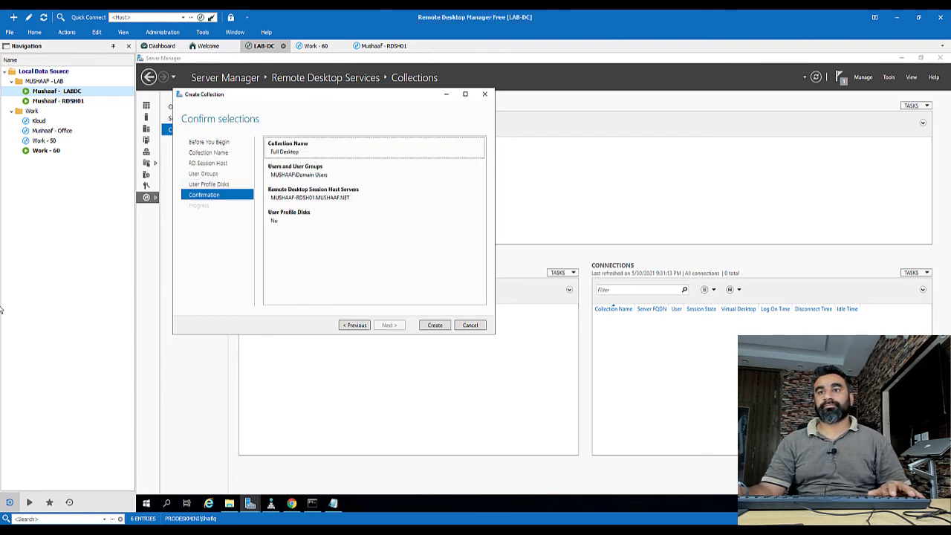
left_click(434, 325)
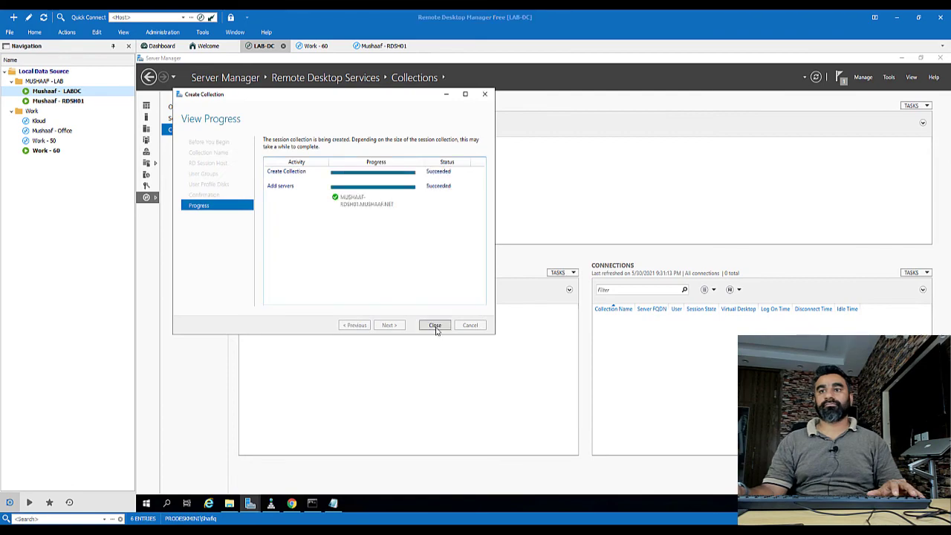
left_click(434, 325)
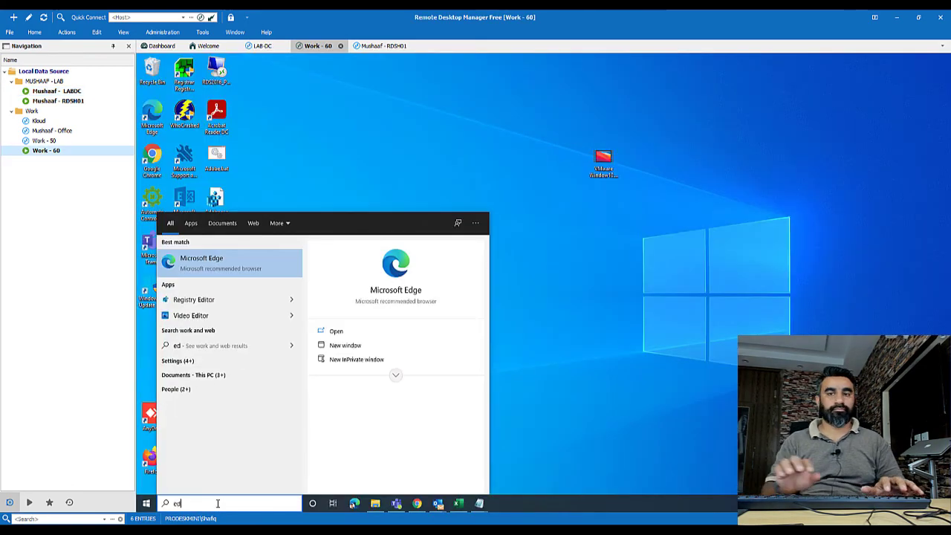
type("https")
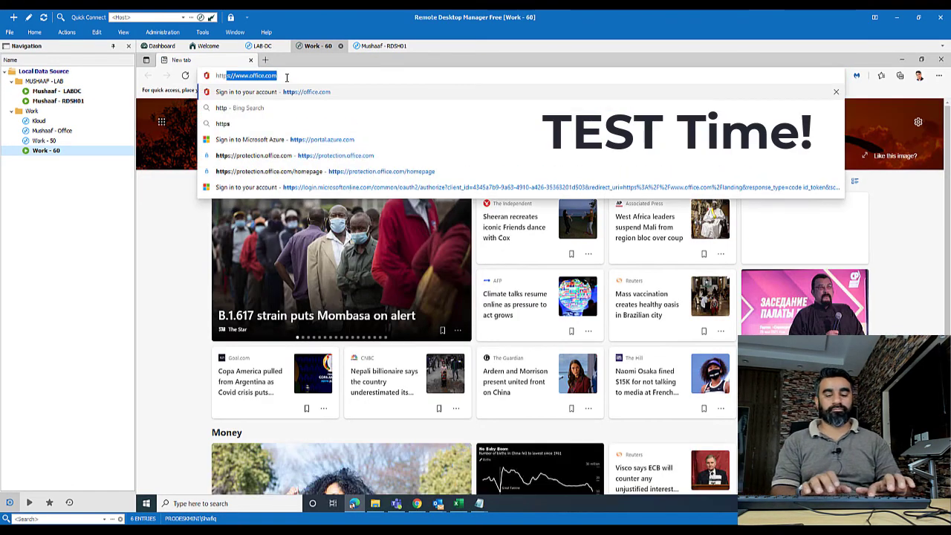
type("://")
key("Delete")
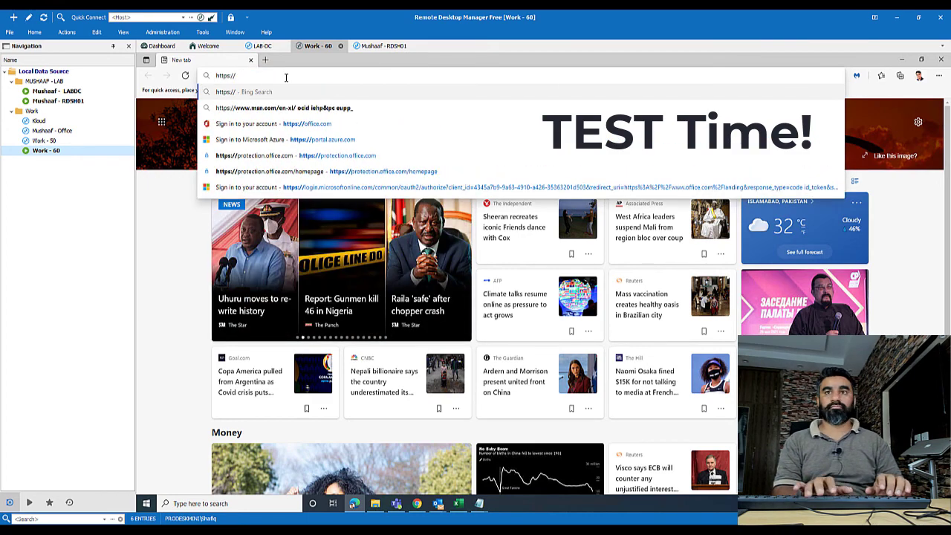
type("rds-it.")
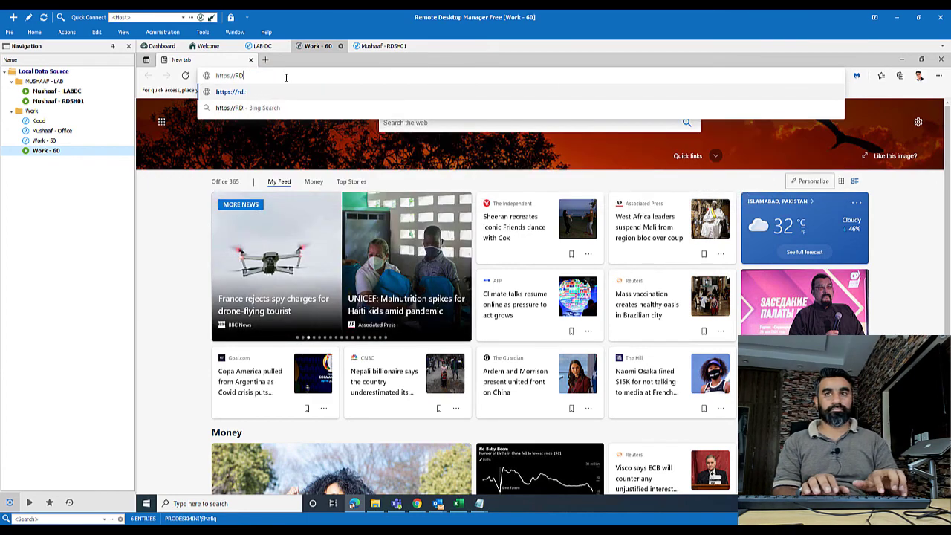
type("mushaaf")
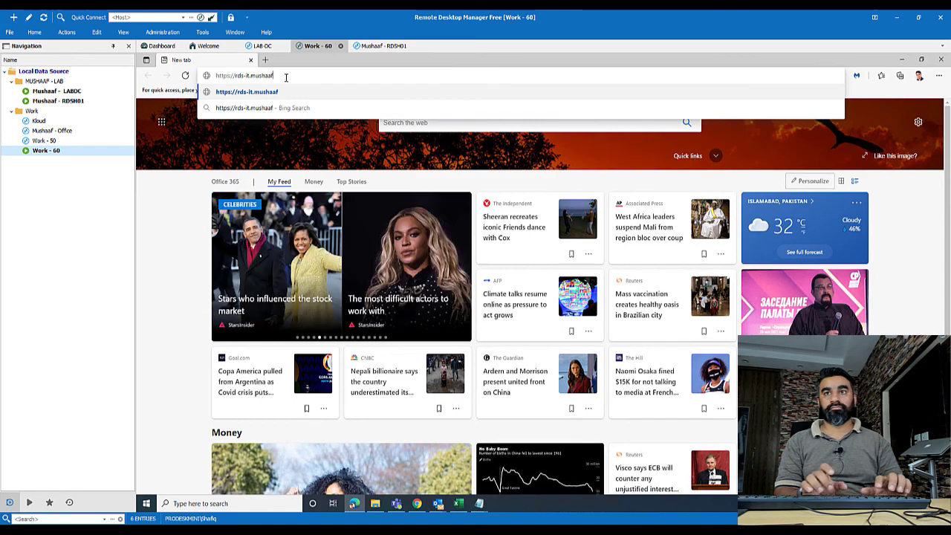
type(".net/rdweb")
key("Return")
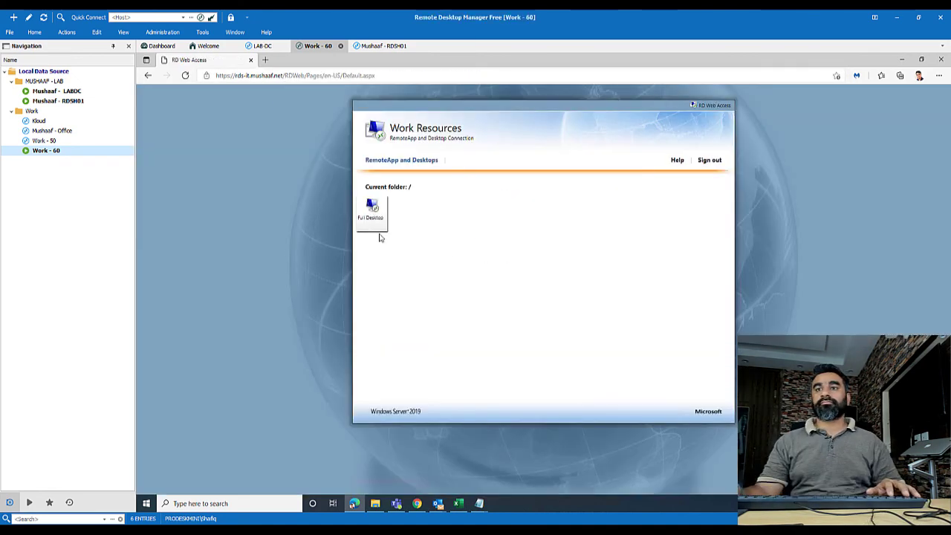
left_click(373, 210)
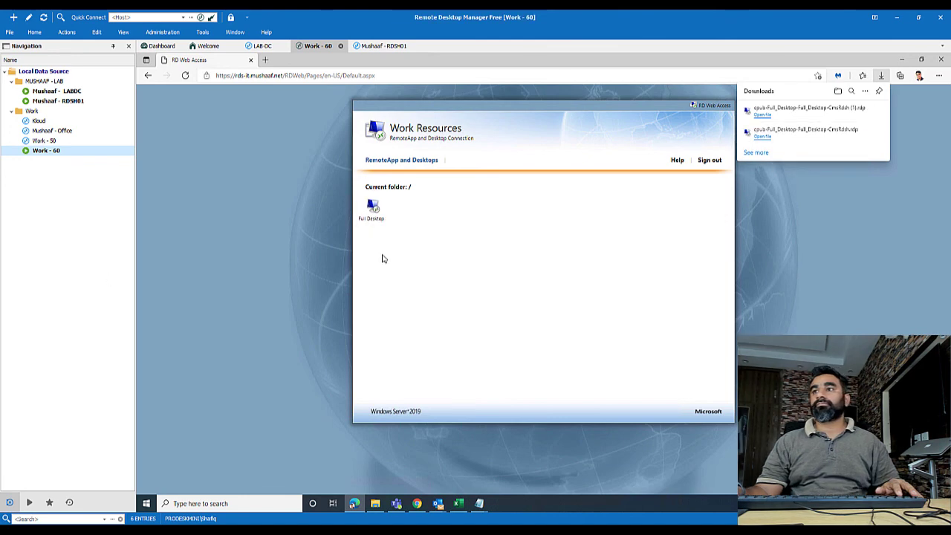
left_click(761, 135)
left_click(438, 329)
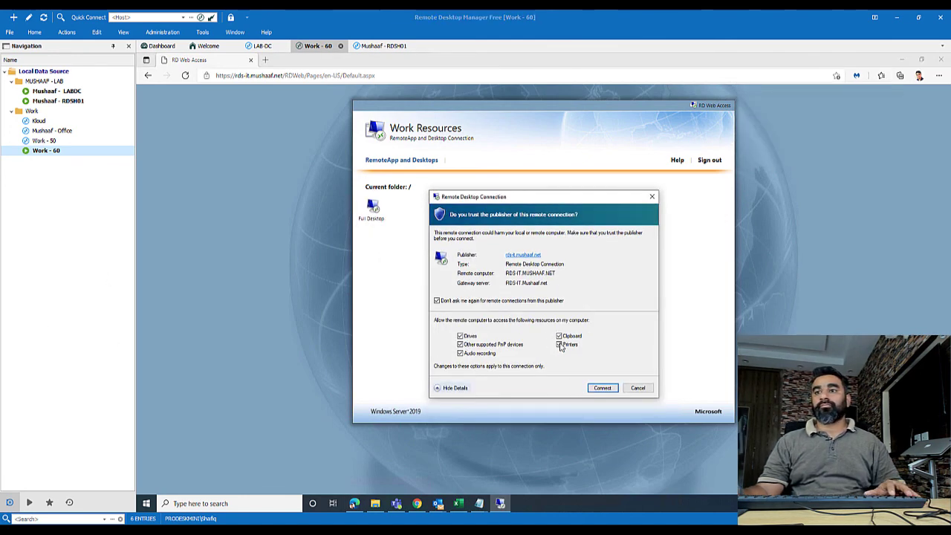
Trust the publisher and connect to Full Desktop with the administrator's password, remembering the credentials.
left_click(602, 388)
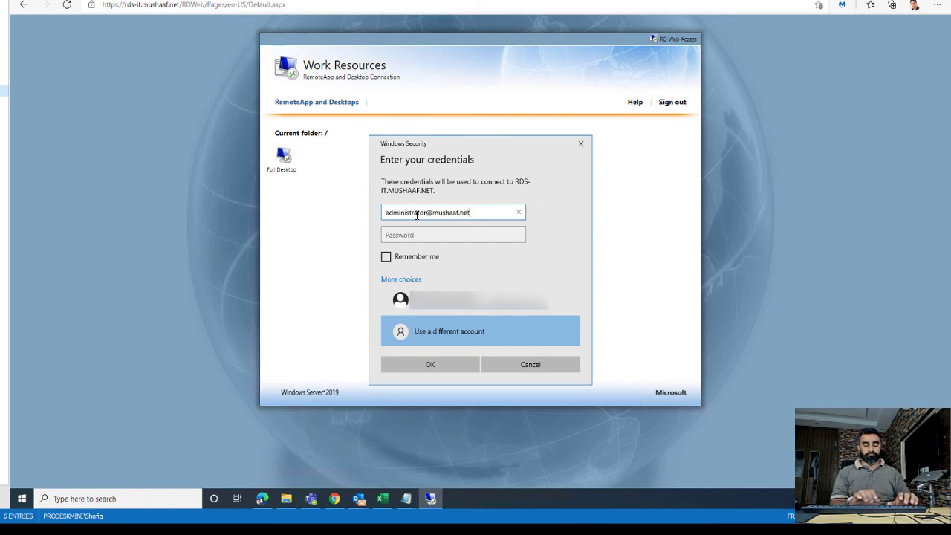
key("Tab")
type("•••••")
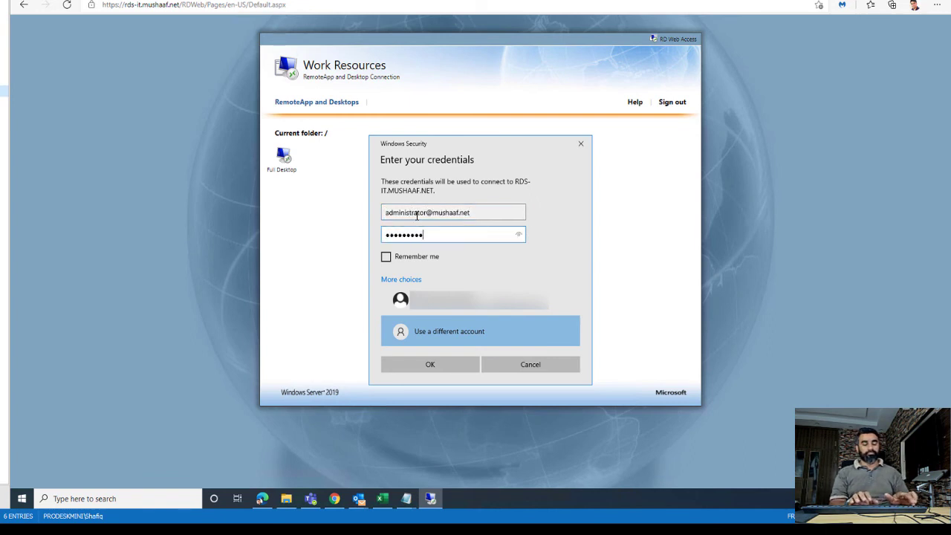
key("BackSpace")
left_click(432, 255)
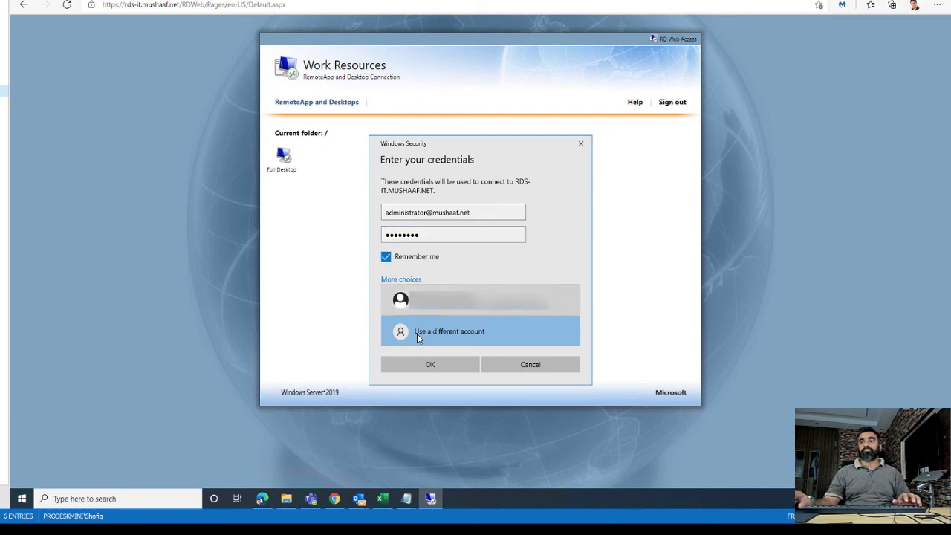
left_click(430, 366)
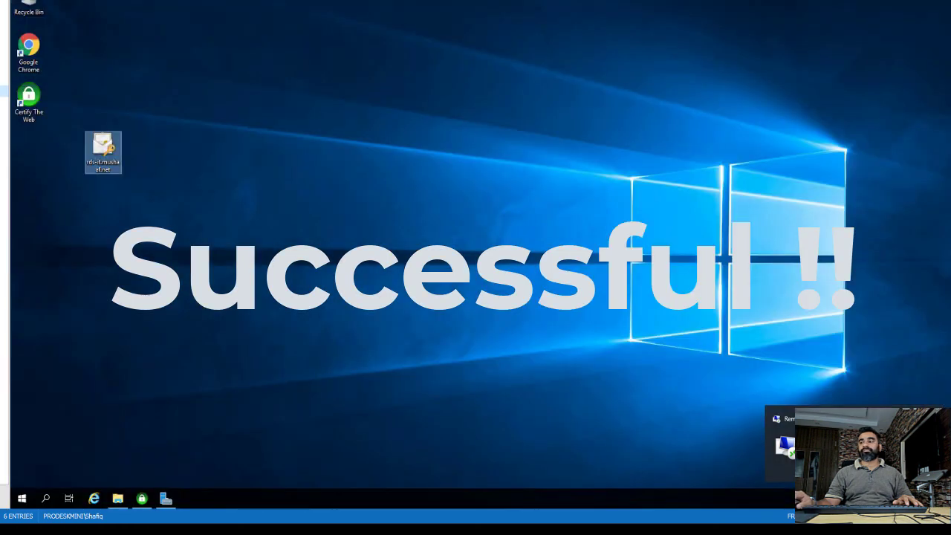
mouse_move(142, 498)
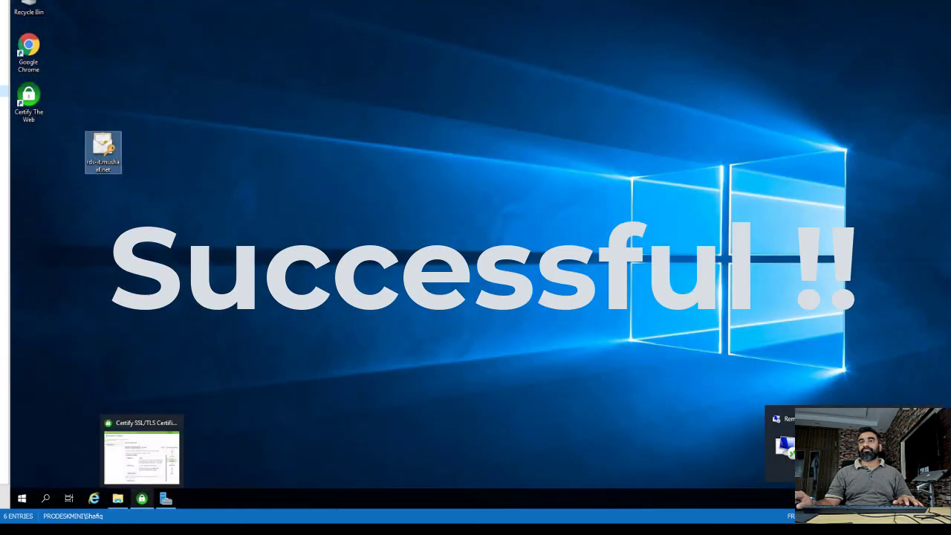
left_click(402, 303)
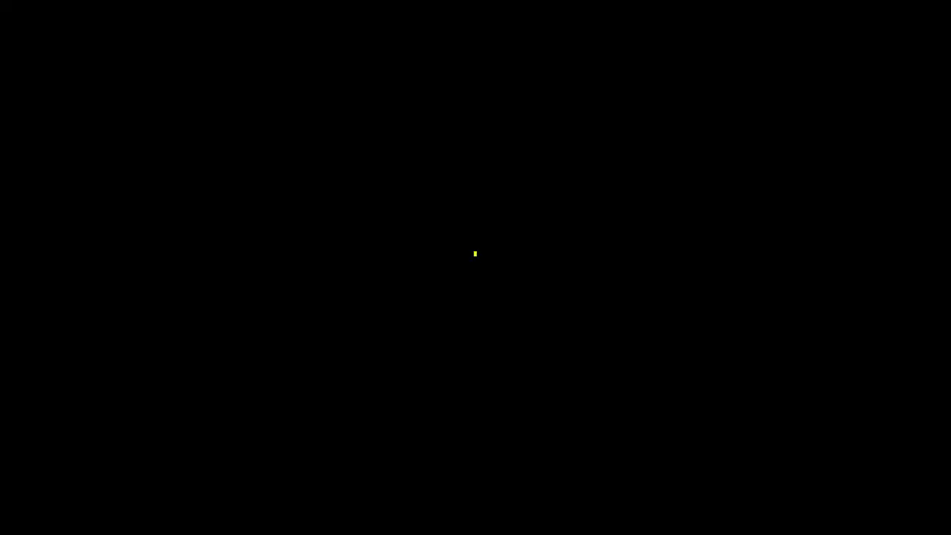